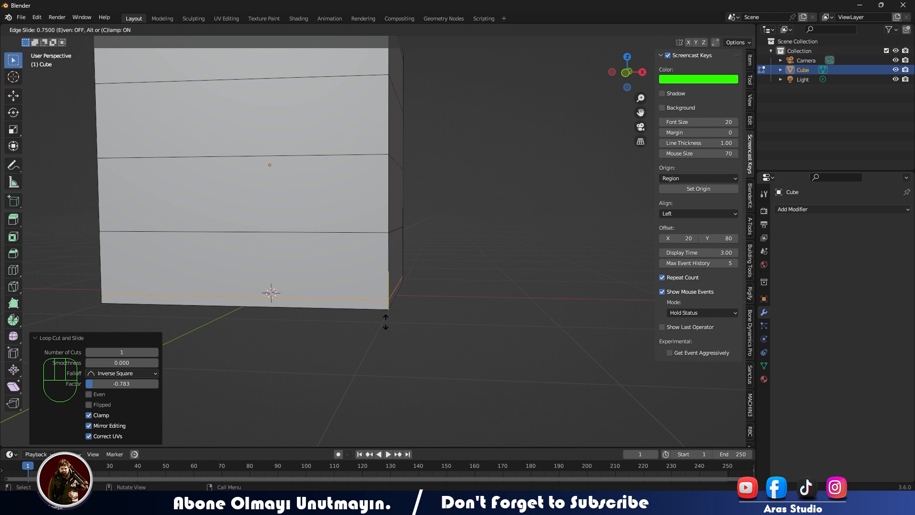
# - Place a horizontal loop cut just above the cube's bottom edge and move it up about 0.0025 m along Z
pyautogui.click(370, 285)
pyautogui.keyDown('shift'); pyautogui.moveTo(369, 288); pyautogui.dragTo(442, 377, button='middle'); pyautogui.keyUp('shift')
pyautogui.press('KP_1')
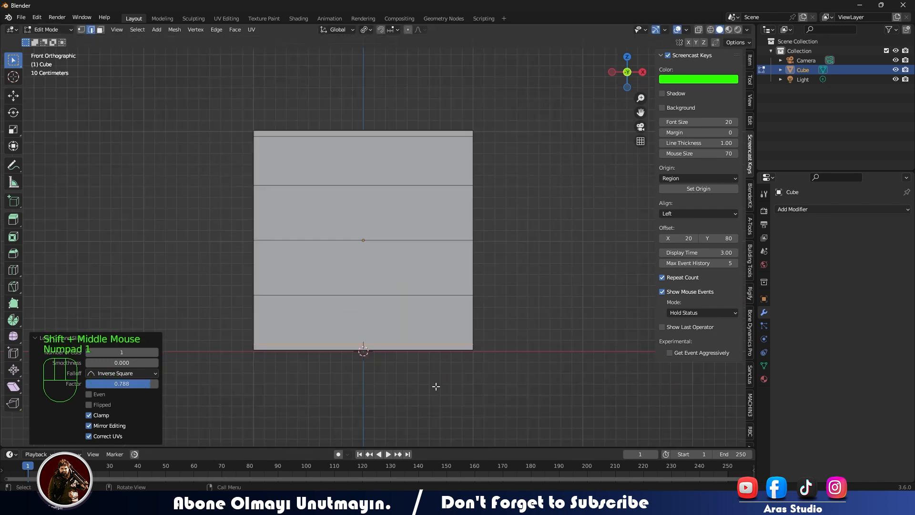
pyautogui.scroll(2, 436, 387)
pyautogui.click(13, 96)
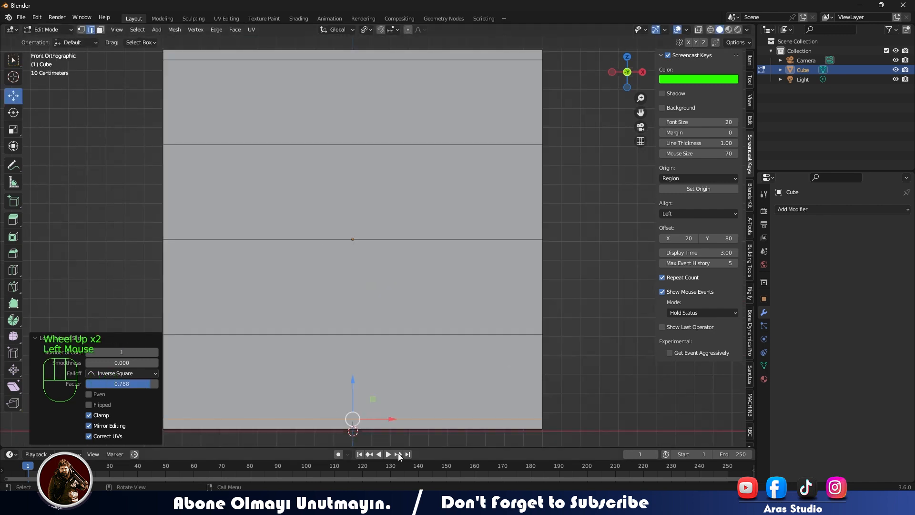
pyautogui.moveTo(353, 376); pyautogui.dragTo(351, 373)
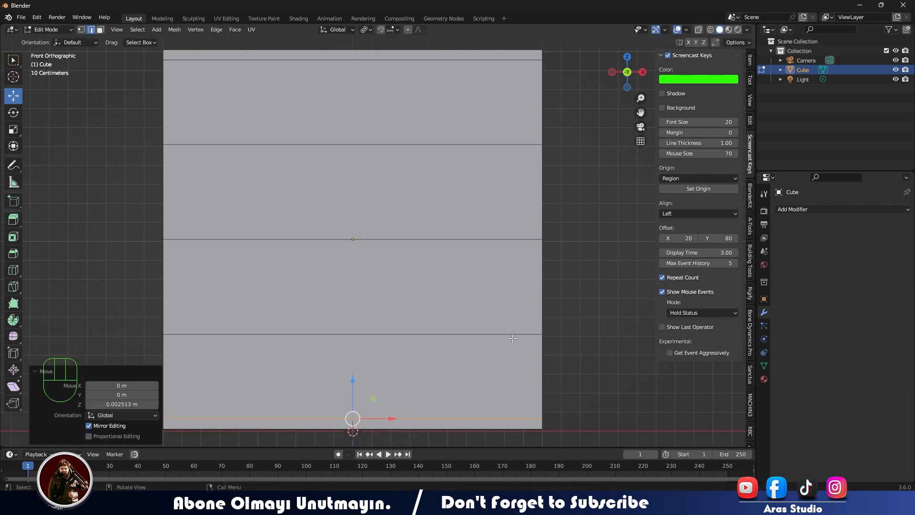
# - Try selecting the horizontal edge loops around the cube one after another
pyautogui.keyDown('alt'); pyautogui.keyDown('shift'); pyautogui.doubleClick(512, 334); pyautogui.keyUp('shift'); pyautogui.keyUp('alt')
pyautogui.moveTo(507, 413); pyautogui.dragTo(475, 415, button='middle')
pyautogui.scroll(-1, 377, 273)
pyautogui.scroll(1, 377, 273)
pyautogui.scroll(-1, 376, 273)
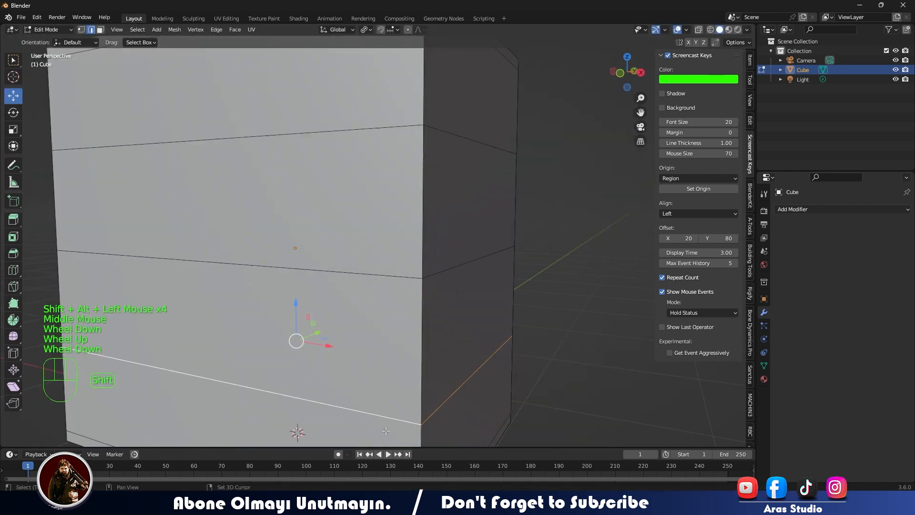
pyautogui.keyDown('ctrl'); pyautogui.keyDown('shift'); pyautogui.click(381, 276); pyautogui.keyUp('shift'); pyautogui.keyUp('ctrl')
pyautogui.click(382, 276)
pyautogui.keyDown('ctrl'); pyautogui.keyDown('shift'); pyautogui.doubleClick(382, 276); pyautogui.keyUp('shift'); pyautogui.keyUp('ctrl')
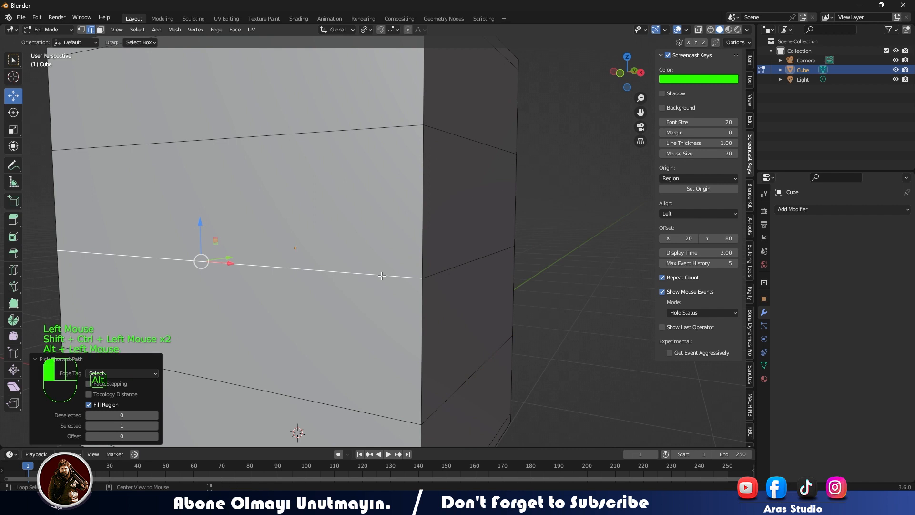
pyautogui.keyDown('alt'); pyautogui.doubleClick(360, 129); pyautogui.keyUp('alt')
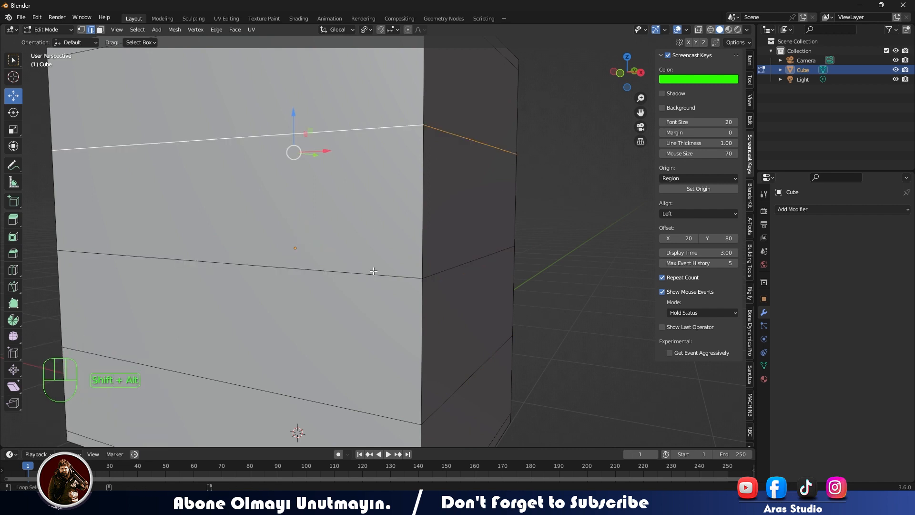
# - Select all five horizontal edge loops of the cube together
pyautogui.scroll(-2, 380, 275)
pyautogui.keyDown('shift'); pyautogui.click(350, 109); pyautogui.keyUp('shift')
pyautogui.keyDown('alt'); pyautogui.keyDown('shift'); pyautogui.doubleClick(364, 110); pyautogui.keyUp('shift'); pyautogui.keyUp('alt')
pyautogui.click(369, 256)
pyautogui.hotkey('ctrl', 'z')
pyautogui.keyDown('alt'); pyautogui.keyDown('shift'); pyautogui.click(365, 336); pyautogui.keyUp('shift'); pyautogui.keyUp('alt')
pyautogui.keyDown('alt'); pyautogui.keyDown('shift'); pyautogui.click(364, 403); pyautogui.keyUp('shift'); pyautogui.keyUp('alt')
pyautogui.moveTo(363, 403); pyautogui.dragTo(374, 378, button='middle')
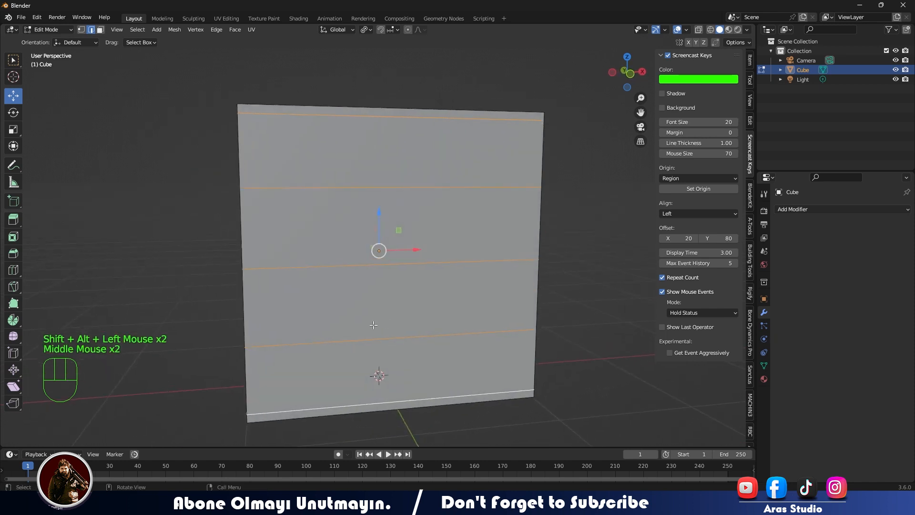
# - Try adding two vertical loop cuts to the front and scaling them apart along the X axis
pyautogui.hotkey('ctrl', 'r')
pyautogui.scroll(1, 369, 178)
pyautogui.click(369, 178)
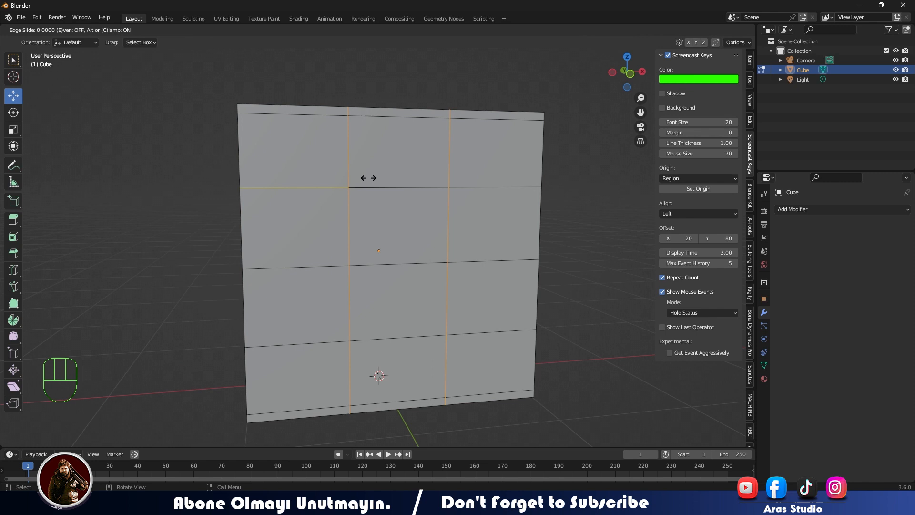
pyautogui.press('x')
pyautogui.press('s')
pyautogui.press('x')
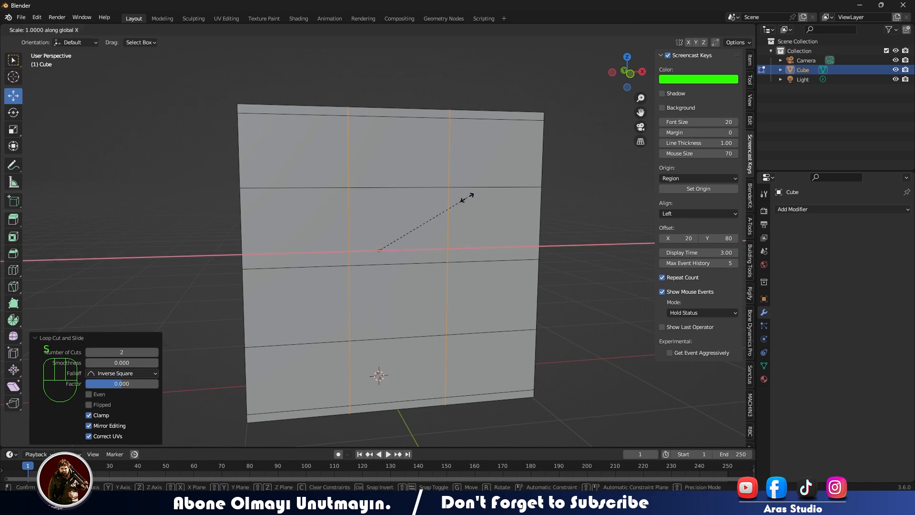
pyautogui.rightClick(532, 213)
pyautogui.press('KP_1')
pyautogui.hotkey('ctrl', 'z')
# - Retry the two vertical loop cuts in front view with scaling along X, and undo them
pyautogui.hotkey('ctrl', 'r')
pyautogui.click(374, 152)
pyautogui.rightClick(373, 151)
pyautogui.press('s')
pyautogui.press('x')
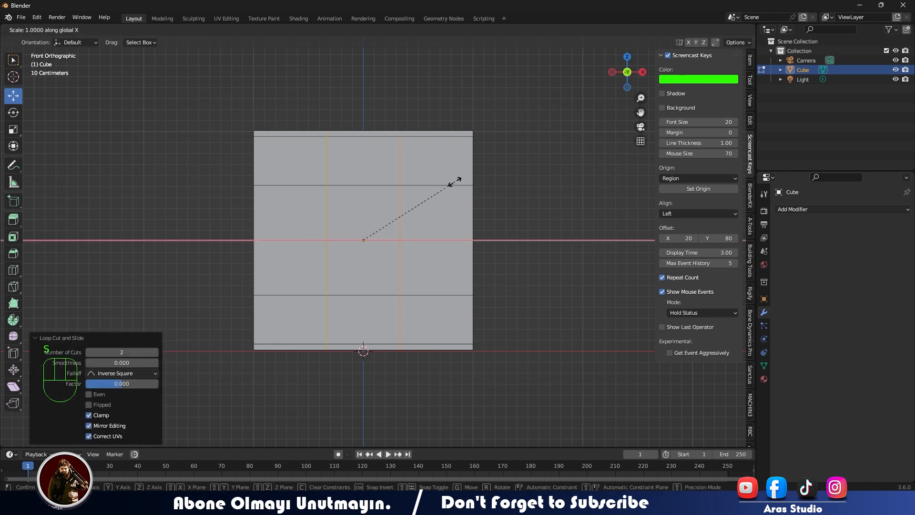
pyautogui.rightClick(405, 252)
pyautogui.moveTo(405, 253); pyautogui.dragTo(409, 276, button='middle')
pyautogui.hotkey('ctrl', 'z')
# - Add one vertical loop cut close to each side edge of the cube's front, the right one at a factor of about -0.931
pyautogui.moveTo(409, 275); pyautogui.dragTo(408, 260, button='middle')
pyautogui.hotkey('ctrl', 'r')
pyautogui.moveTo(408, 265); pyautogui.dragTo(274, 259)
pyautogui.hotkey('ctrl', 'r')
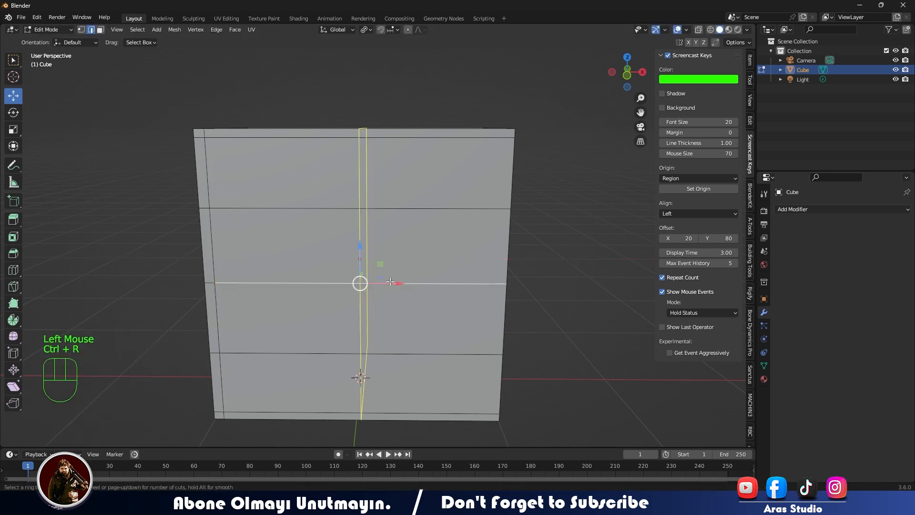
pyautogui.click(360, 282)
pyautogui.click(532, 282)
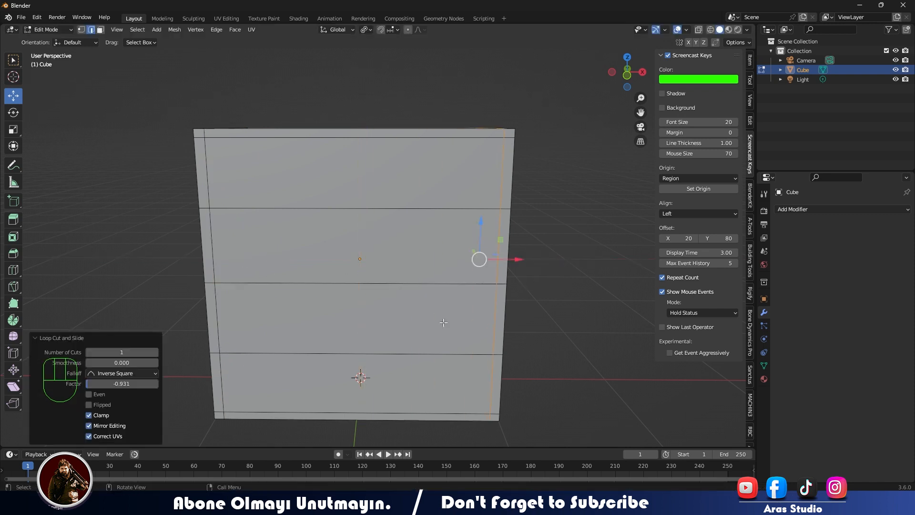
# - Select the horizontal edge loops together with the inner vertical edges at both sides of the front
pyautogui.moveTo(475, 260); pyautogui.dragTo(454, 258, button='middle')
pyautogui.keyDown('alt'); pyautogui.keyDown('shift'); pyautogui.click(394, 267); pyautogui.keyUp('shift'); pyautogui.keyUp('alt')
pyautogui.keyDown('alt'); pyautogui.click(394, 267); pyautogui.keyUp('alt')
pyautogui.keyDown('alt'); pyautogui.click(405, 200); pyautogui.keyUp('alt')
pyautogui.keyDown('alt'); pyautogui.keyDown('shift'); pyautogui.click(395, 272); pyautogui.keyUp('shift'); pyautogui.keyUp('alt')
pyautogui.keyDown('alt'); pyautogui.keyDown('shift'); pyautogui.click(389, 122); pyautogui.keyUp('shift'); pyautogui.keyUp('alt')
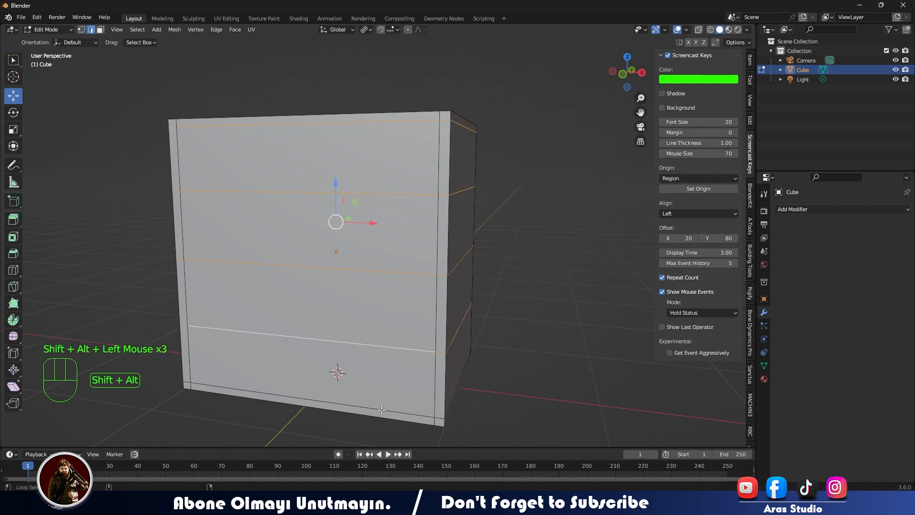
pyautogui.keyDown('ctrl'); pyautogui.keyDown('shift'); pyautogui.click(439, 166); pyautogui.keyUp('shift'); pyautogui.keyUp('ctrl')
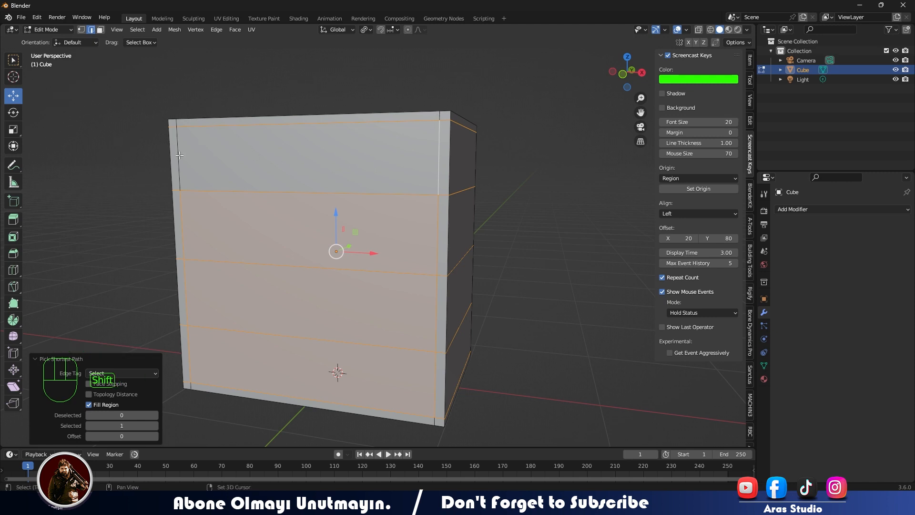
pyautogui.moveTo(180, 156); pyautogui.dragTo(209, 164, button='middle')
# - Circle-select only the front face's inner edges: the five horizontal lines and the vertical lines at both sides
pyautogui.click(313, 262)
pyautogui.press('KP_1')
pyautogui.press('c')
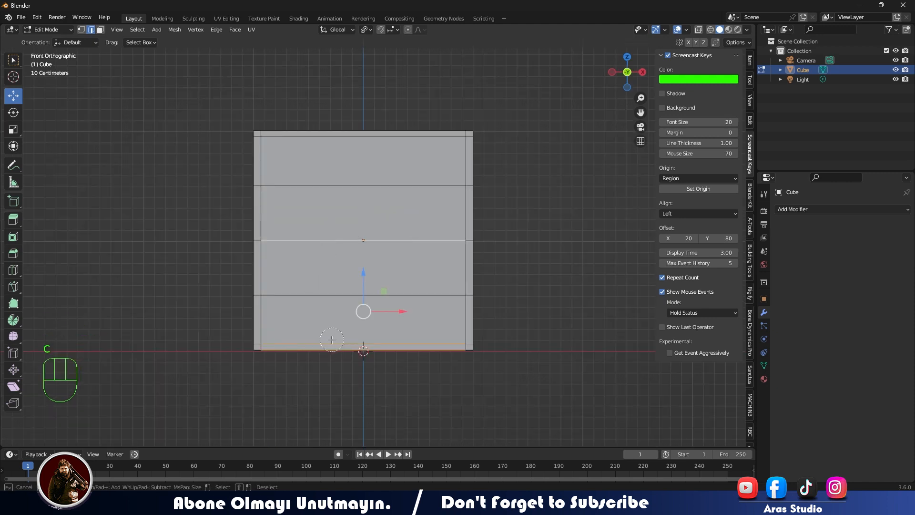
pyautogui.click(447, 344)
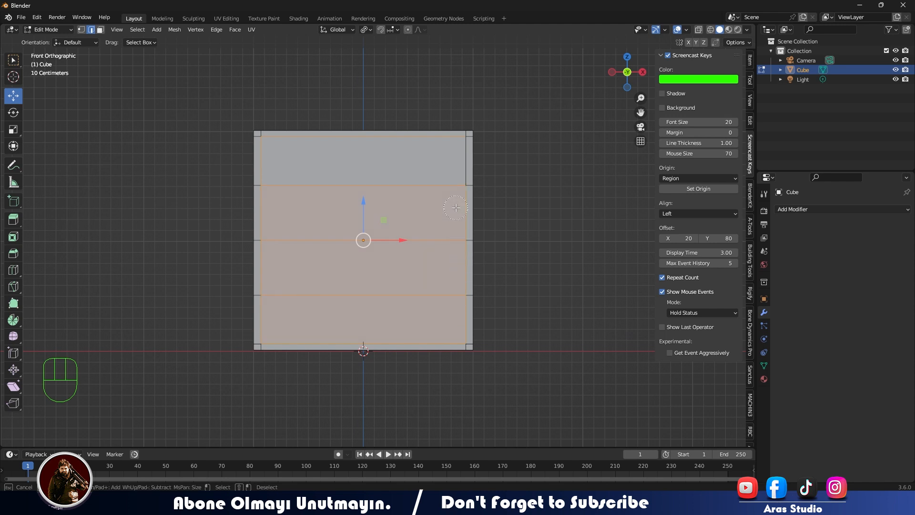
# - Bevel the selected front edges with a width of about 0.0034 m and one segment
pyautogui.moveTo(136, 231); pyautogui.dragTo(200, 220, button='middle')
pyautogui.hotkey('ctrl', 'b')
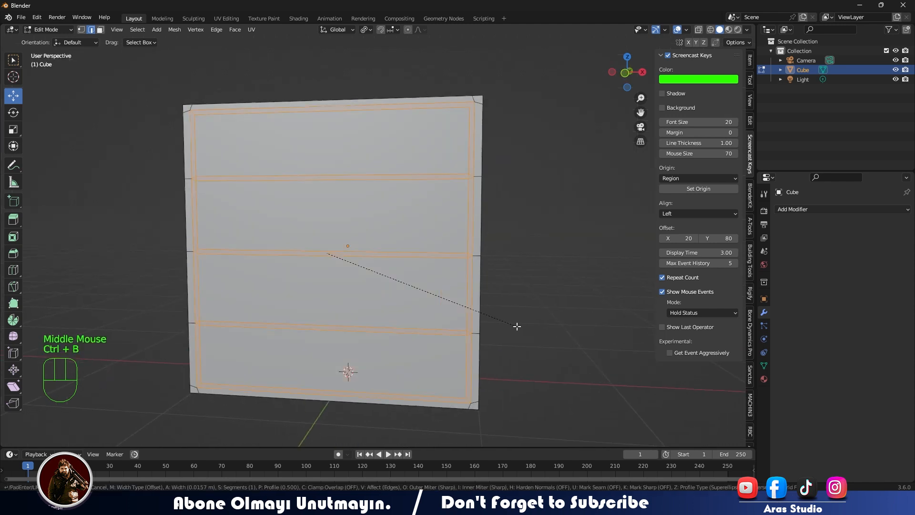
pyautogui.click(516, 325)
# - Try to push the selected front geometry inward with Shrink/Fatten
pyautogui.moveTo(516, 325); pyautogui.dragTo(436, 362, button='middle')
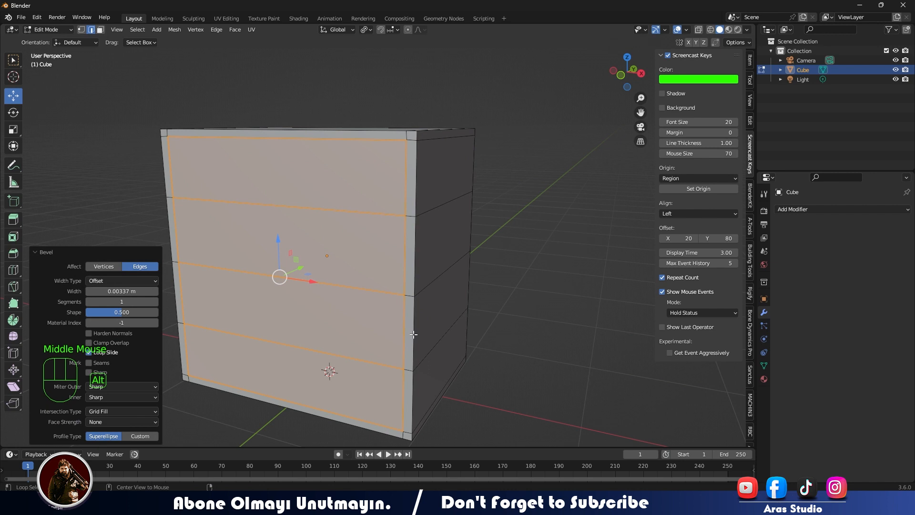
pyautogui.hotkey('alt', 's')
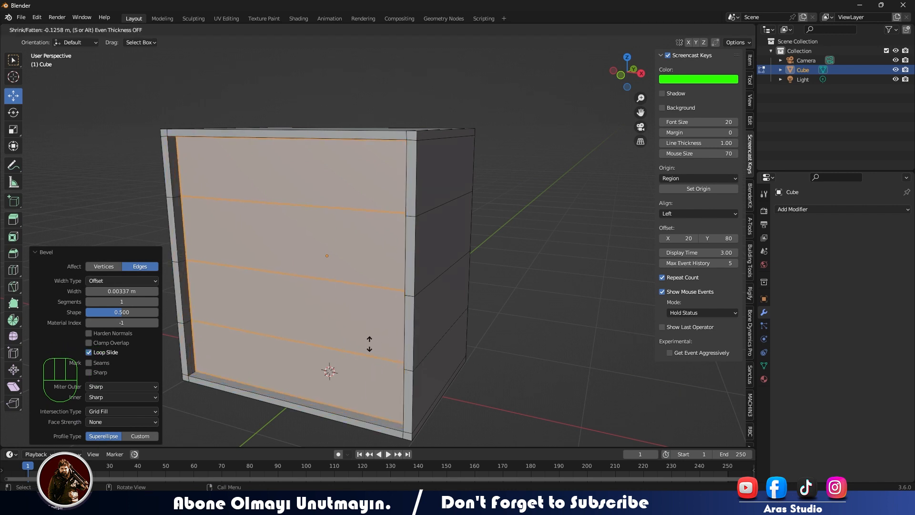
pyautogui.rightClick(377, 339)
pyautogui.moveTo(298, 340); pyautogui.dragTo(478, 341, button='middle')
pyautogui.moveTo(346, 313); pyautogui.dragTo(429, 286, button='middle')
pyautogui.moveTo(432, 282)
pyautogui.mouseDown()
pyautogui.moveTo(434, 273)
pyautogui.moveTo(432, 280)
pyautogui.mouseUp()
pyautogui.moveTo(505, 283); pyautogui.dragTo(491, 276, button='middle')
# - Select the thin beveled strip face of the front's upper dividing line in face mode, and undo the selection
pyautogui.click(602, 248)
pyautogui.scroll(1, 534, 234)
pyautogui.moveTo(511, 224)
pyautogui.mouseDown(button='middle')
pyautogui.moveTo(493, 216)
pyautogui.moveTo(501, 211)
pyautogui.mouseUp(button='middle')
pyautogui.click(508, 193)
pyautogui.press('3')
pyautogui.click(498, 194)
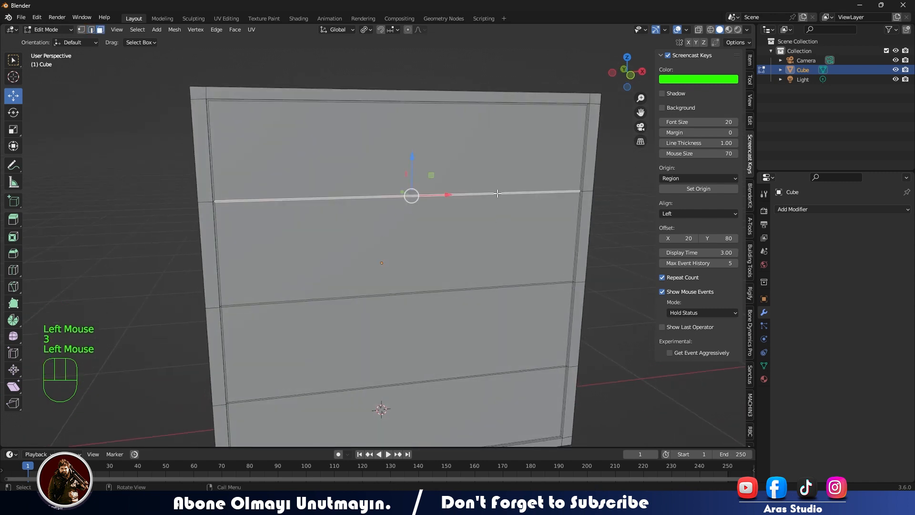
pyautogui.hotkey('ctrl', 'z')
pyautogui.hotkey('ctrl', 'z')
pyautogui.hotkey('ctrl', 'z')
pyautogui.hotkey('ctrl', 'z')
# - Select a thin beveled strip face on the front and extend the selection to all faces of similar area
pyautogui.moveTo(481, 229); pyautogui.dragTo(492, 226, button='middle')
pyautogui.click(500, 199)
pyautogui.click(500, 199)
pyautogui.click(501, 199)
pyautogui.keyDown('ctrl'); pyautogui.keyDown('shift'); pyautogui.click(536, 173); pyautogui.keyUp('shift'); pyautogui.keyUp('ctrl')
pyautogui.hotkey('ctrl', 'z')
pyautogui.keyDown('shift'); pyautogui.click(537, 173); pyautogui.keyUp('shift')
pyautogui.keyDown('shift'); pyautogui.click(458, 103); pyautogui.keyUp('shift')
pyautogui.hotkey('ctrl', 'z')
pyautogui.keyDown('shift'); pyautogui.click(151, 134); pyautogui.keyUp('shift')
pyautogui.hotkey('shift', 'g')
pyautogui.click(158, 143)
# - Remove the small corner faces of the frame from the selection with circle select, keeping only the thin strip faces
pyautogui.scroll(-1, 158, 142)
pyautogui.moveTo(158, 143)
pyautogui.mouseDown(button='middle')
pyautogui.moveTo(417, 319)
pyautogui.moveTo(410, 262)
pyautogui.moveTo(406, 272)
pyautogui.mouseUp(button='middle')
pyautogui.scroll(1, 418, 319)
pyautogui.press('c')
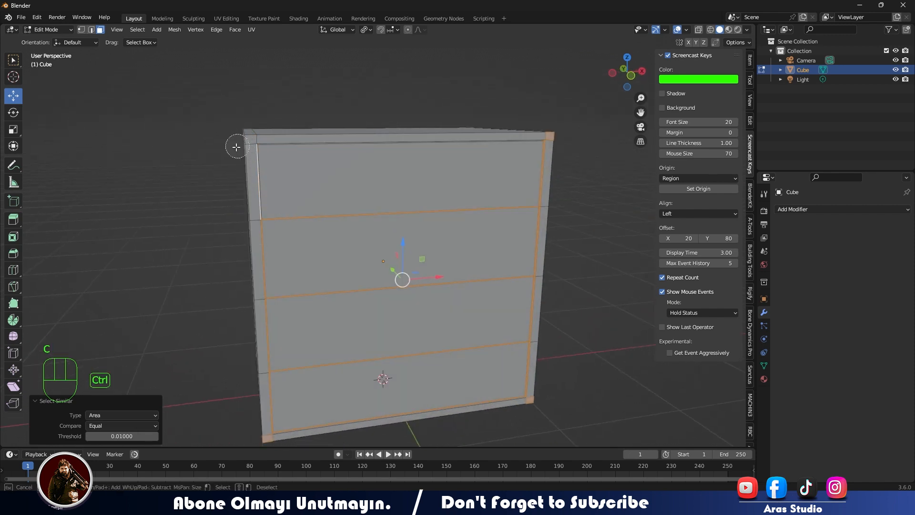
pyautogui.rightClick(237, 165)
pyautogui.hotkey('ctrl', 'z')
pyautogui.moveTo(223, 167)
pyautogui.mouseDown(button='middle')
pyautogui.moveTo(230, 178)
pyautogui.moveTo(367, 168)
pyautogui.mouseUp(button='middle')
pyautogui.press('c')
pyautogui.rightClick(220, 148)
pyautogui.press('c')
pyautogui.moveTo(461, 386)
pyautogui.mouseDown(button='middle')
pyautogui.moveTo(321, 362)
pyautogui.moveTo(403, 314)
pyautogui.mouseUp(button='middle')
pyautogui.press('c')
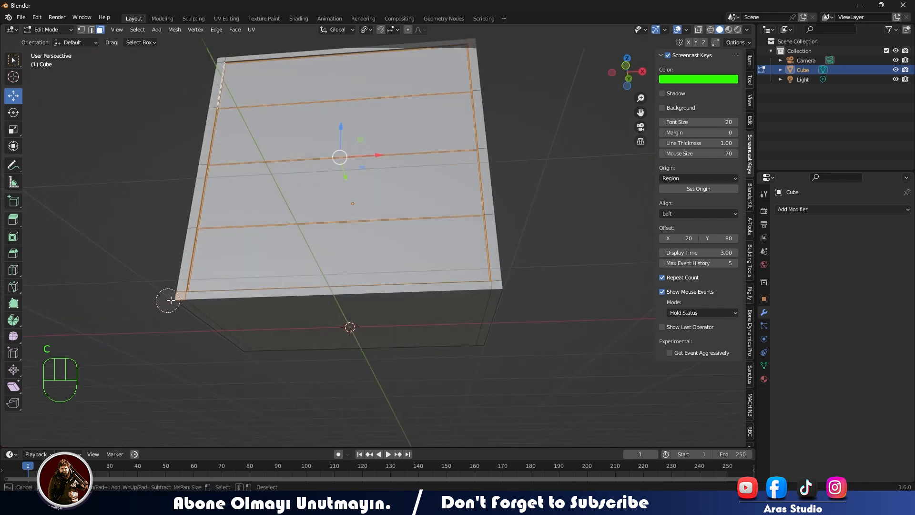
pyautogui.moveTo(138, 296); pyautogui.dragTo(386, 262, button='middle')
pyautogui.press('c')
# - Extrude the selected thin strip faces inward along their normals to form the grooves between the drawers
pyautogui.scroll(2, 337, 370)
pyautogui.hotkey('alt', 'e')
pyautogui.click(328, 311)
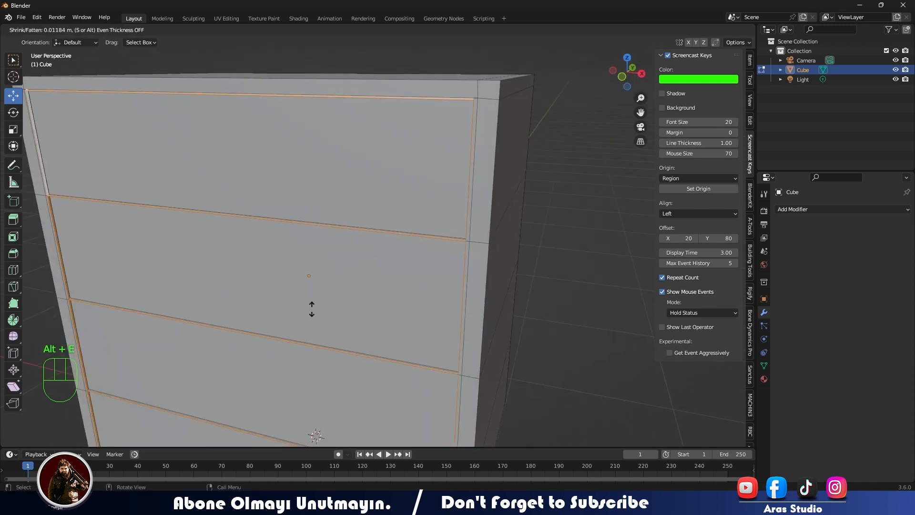
pyautogui.rightClick(310, 309)
# - Examine the extruded grooves from several angles in Object Mode and Edit Mode
pyautogui.moveTo(259, 315); pyautogui.dragTo(224, 317, button='middle')
pyautogui.moveTo(224, 317); pyautogui.dragTo(223, 317)
pyautogui.moveTo(223, 317)
pyautogui.mouseDown(button='middle')
pyautogui.moveTo(269, 300)
pyautogui.moveTo(354, 290)
pyautogui.moveTo(252, 295)
pyautogui.moveTo(230, 315)
pyautogui.mouseUp(button='middle')
pyautogui.press('Tab')
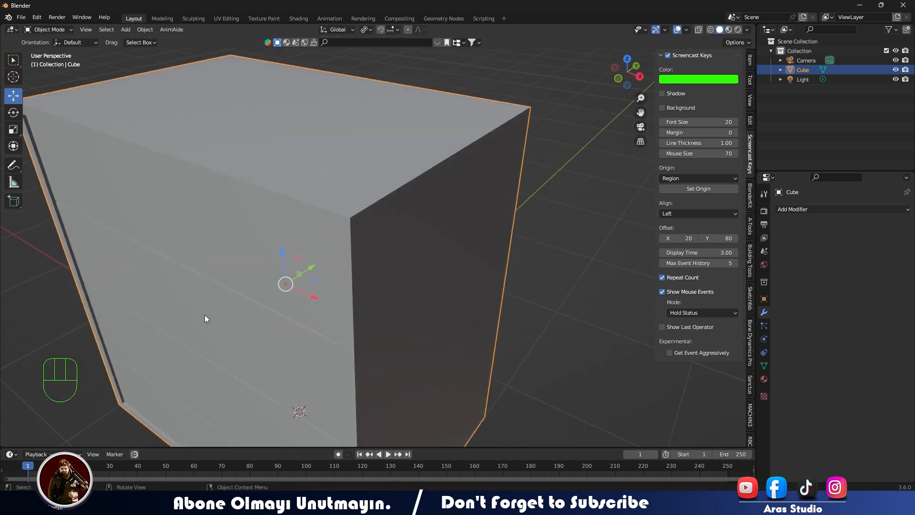
pyautogui.moveTo(174, 328); pyautogui.dragTo(206, 319, button='middle')
pyautogui.press('Tab')
pyautogui.moveTo(263, 354); pyautogui.dragTo(266, 351)
pyautogui.moveTo(329, 329); pyautogui.dragTo(353, 317, button='middle')
pyautogui.press('Tab')
pyautogui.scroll(1, 353, 316)
pyautogui.scroll(-2, 356, 317)
# - Turn on Cavity in the viewport shading options and adjust its settings to bring out the model's edges
pyautogui.click(747, 30)
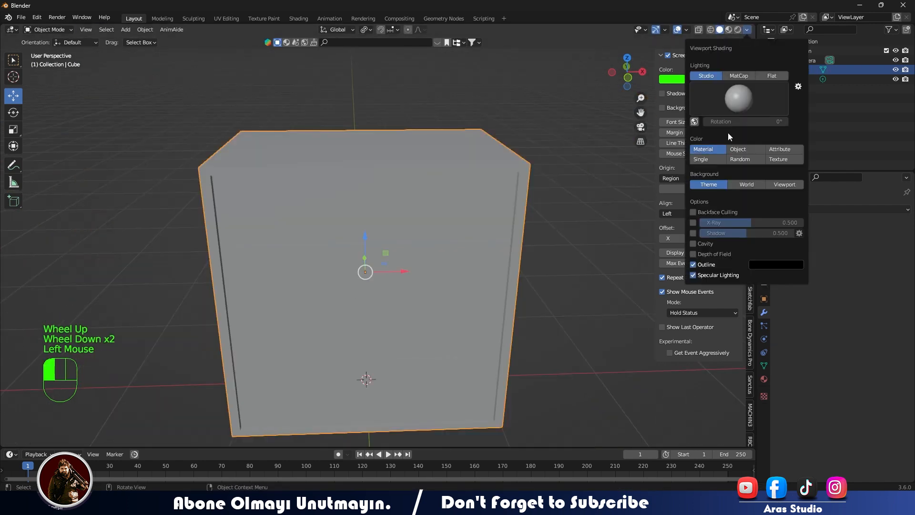
pyautogui.click(706, 244)
pyautogui.click(774, 275)
pyautogui.moveTo(729, 265); pyautogui.dragTo(787, 285)
pyautogui.click(576, 292)
pyautogui.moveTo(477, 315); pyautogui.dragTo(370, 330, button='middle')
pyautogui.scroll(2, 334, 330)
pyautogui.moveTo(310, 329); pyautogui.dragTo(358, 308, button='middle')
pyautogui.scroll(-2, 392, 325)
pyautogui.keyDown('shift'); pyautogui.moveTo(352, 221); pyautogui.dragTo(399, 221, button='middle'); pyautogui.keyUp('shift')
pyautogui.click(357, 295)
# - Dissolve the three horizontal edges across the cabinet's right side face in Edit Mode
pyautogui.press('Tab')
pyautogui.click(399, 220)
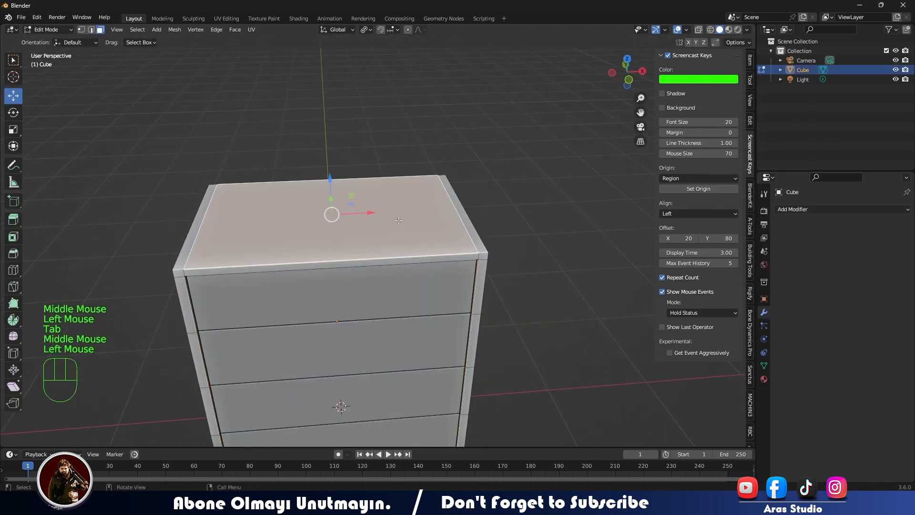
pyautogui.moveTo(463, 240); pyautogui.dragTo(323, 269, button='middle')
pyautogui.press('2')
pyautogui.click(311, 233)
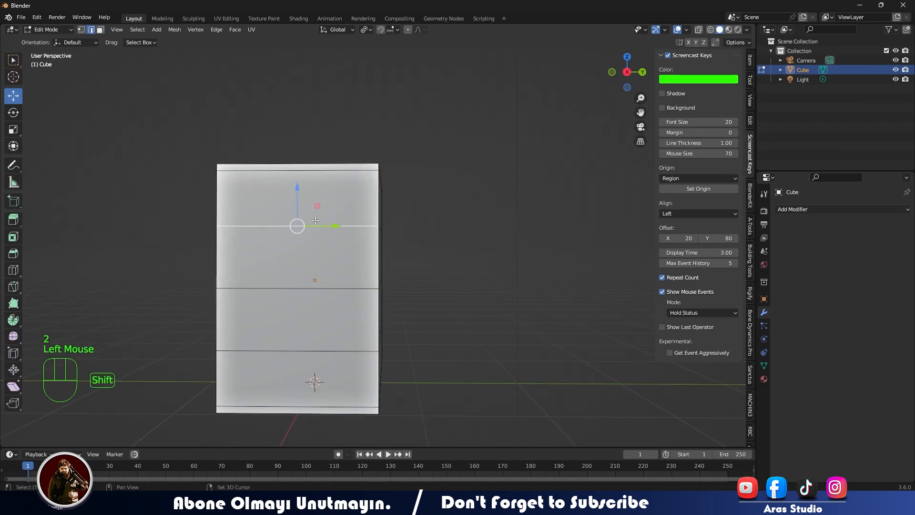
pyautogui.press('x')
pyautogui.click(295, 416)
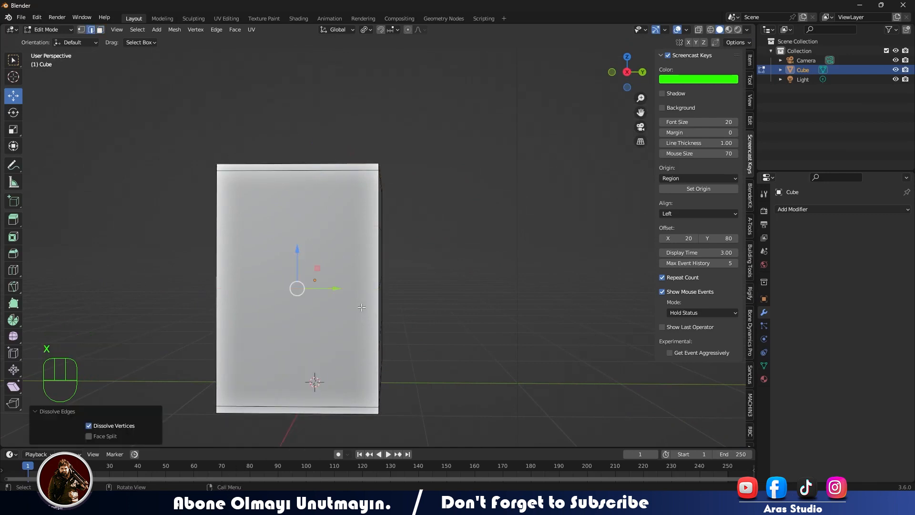
# - Dissolve the horizontal edges running across the middle of the cabinet's back face
pyautogui.moveTo(429, 224); pyautogui.dragTo(362, 239, button='middle')
pyautogui.click(379, 229)
pyautogui.keyDown('shift'); pyautogui.click(376, 283); pyautogui.keyUp('shift')
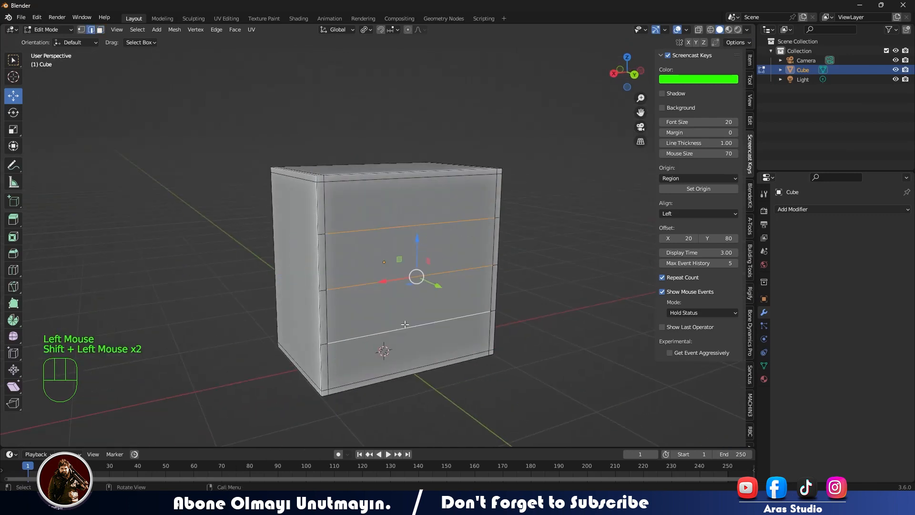
pyautogui.press('x')
pyautogui.click(396, 284)
# - Select the border edges framing the cabinet's back face and dissolve them
pyautogui.click(322, 257)
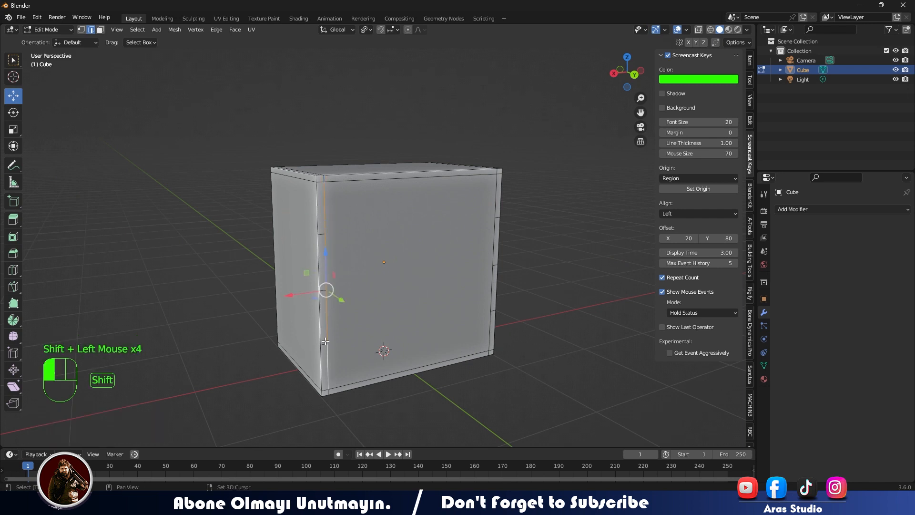
pyautogui.moveTo(341, 325); pyautogui.dragTo(334, 317, button='middle')
pyautogui.scroll(2, 334, 317)
pyautogui.keyDown('shift'); pyautogui.moveTo(329, 267); pyautogui.dragTo(326, 210, button='middle'); pyautogui.keyUp('shift')
pyautogui.press('c')
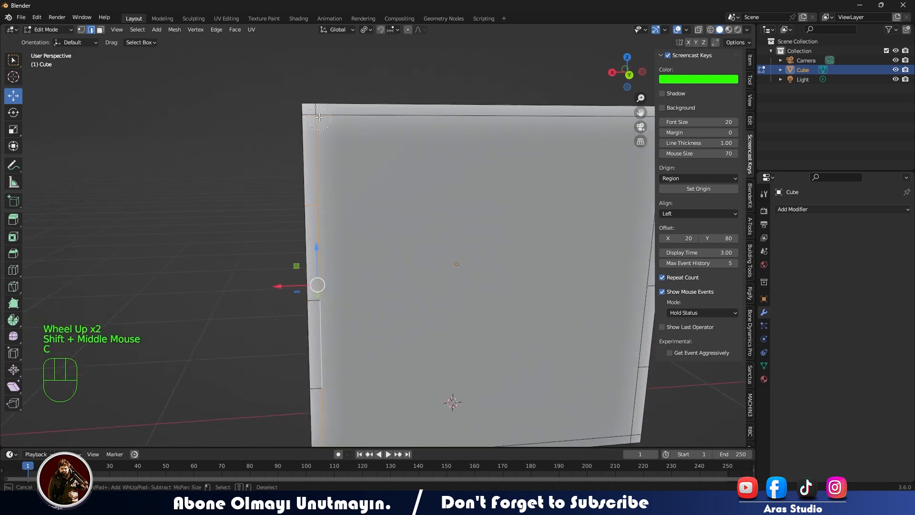
pyautogui.rightClick(467, 292)
pyautogui.moveTo(467, 292); pyautogui.dragTo(496, 297, button='middle')
pyautogui.scroll(1, 534, 303)
pyautogui.moveTo(562, 306); pyautogui.dragTo(587, 307, button='middle')
pyautogui.keyDown('shift'); pyautogui.moveTo(587, 308); pyautogui.dragTo(324, 289, button='middle'); pyautogui.keyUp('shift')
pyautogui.press('c')
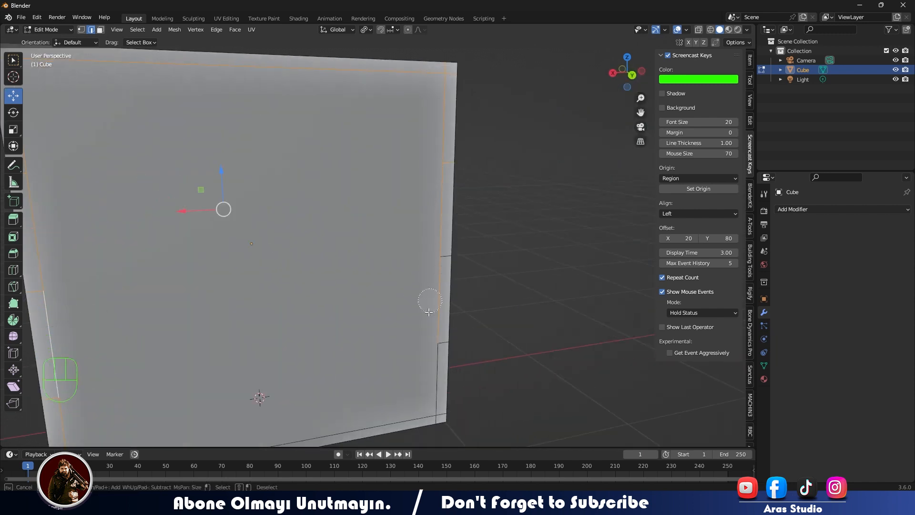
pyautogui.moveTo(539, 272)
pyautogui.mouseDown(button='middle')
pyautogui.moveTo(292, 376)
pyautogui.moveTo(428, 203)
pyautogui.mouseUp(button='middle')
pyautogui.scroll(-2, 292, 377)
pyautogui.press('c')
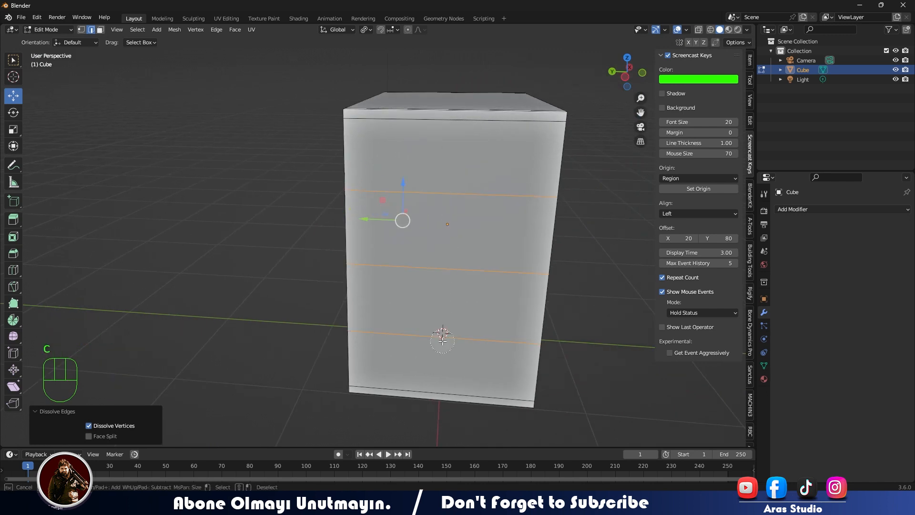
pyautogui.rightClick(597, 272)
pyautogui.press('x')
pyautogui.click(601, 271)
# - Dissolve the remaining stray edges around the cabinet, including the short ones at the front frame's two upper corners
pyautogui.moveTo(596, 271); pyautogui.dragTo(505, 272, button='middle')
pyautogui.scroll(-1, 481, 276)
pyautogui.scroll(2, 439, 269)
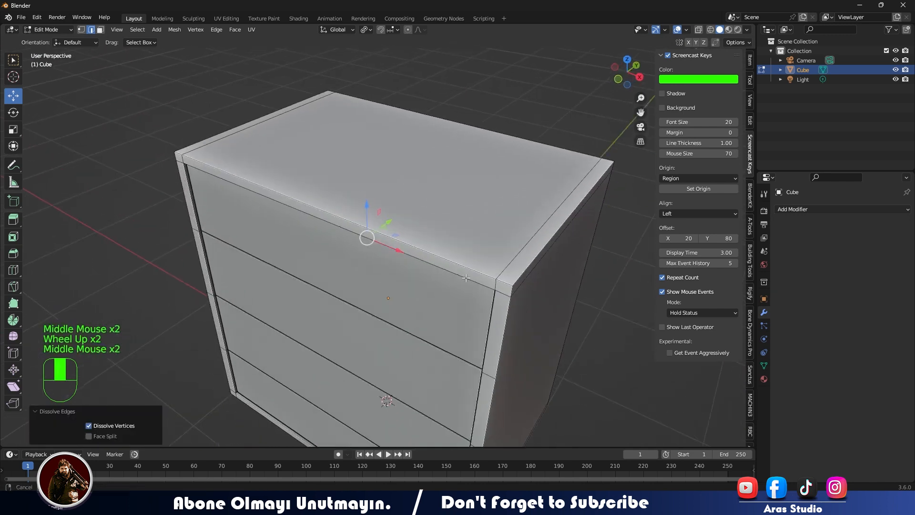
pyautogui.click(512, 271)
pyautogui.press('x')
pyautogui.click(521, 235)
pyautogui.click(253, 127)
pyautogui.press('x')
pyautogui.click(252, 127)
pyautogui.moveTo(548, 171); pyautogui.dragTo(578, 153, button='middle')
pyautogui.click(596, 192)
pyautogui.press('x')
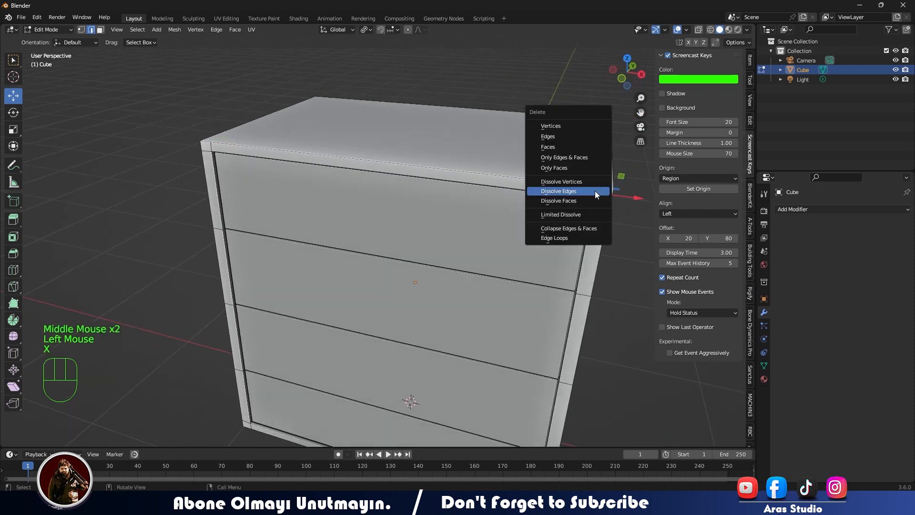
pyautogui.click(595, 192)
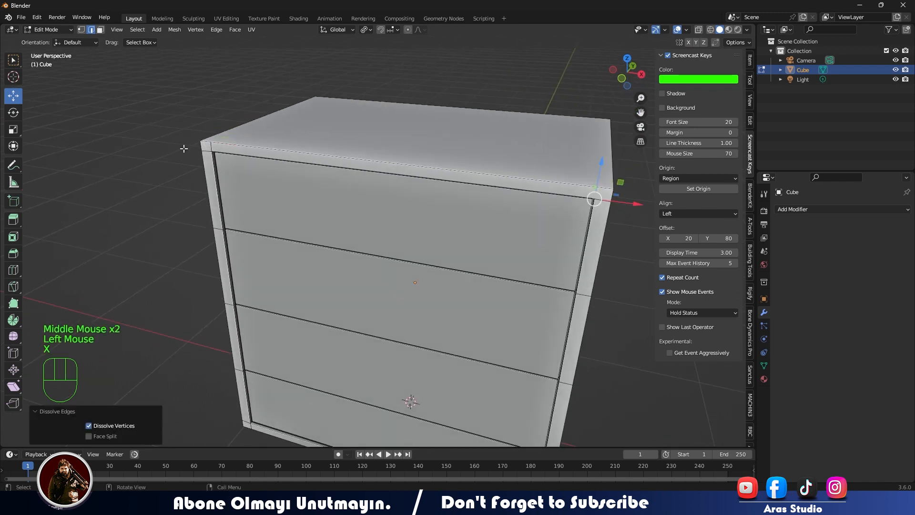
pyautogui.click(212, 147)
pyautogui.press('x')
pyautogui.click(211, 147)
pyautogui.moveTo(425, 160); pyautogui.dragTo(387, 155, button='middle')
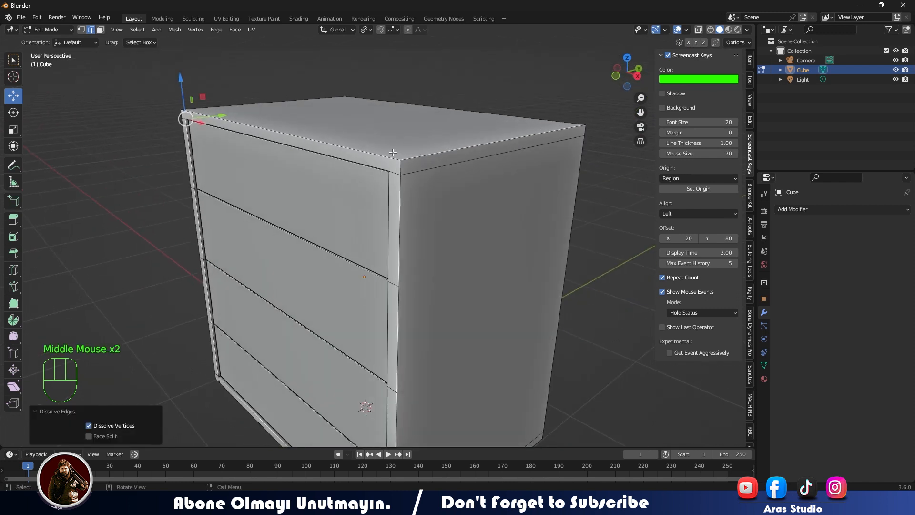
# - Adjust the height of the cabinet's top face slightly and extrude it upward into a thin slab
pyautogui.click(390, 151)
pyautogui.press('3')
pyautogui.click(394, 127)
pyautogui.moveTo(364, 75); pyautogui.dragTo(365, 78)
pyautogui.moveTo(436, 115); pyautogui.dragTo(452, 112, button='middle')
pyautogui.press('e')
pyautogui.click(453, 111)
# - Extrude the ring of side faces around the top slab outward along their normals to form a small overhang
pyautogui.moveTo(349, 119); pyautogui.dragTo(411, 172, button='middle')
pyautogui.keyDown('shift'); pyautogui.click(333, 149); pyautogui.keyUp('shift')
pyautogui.hotkey('alt', 'e')
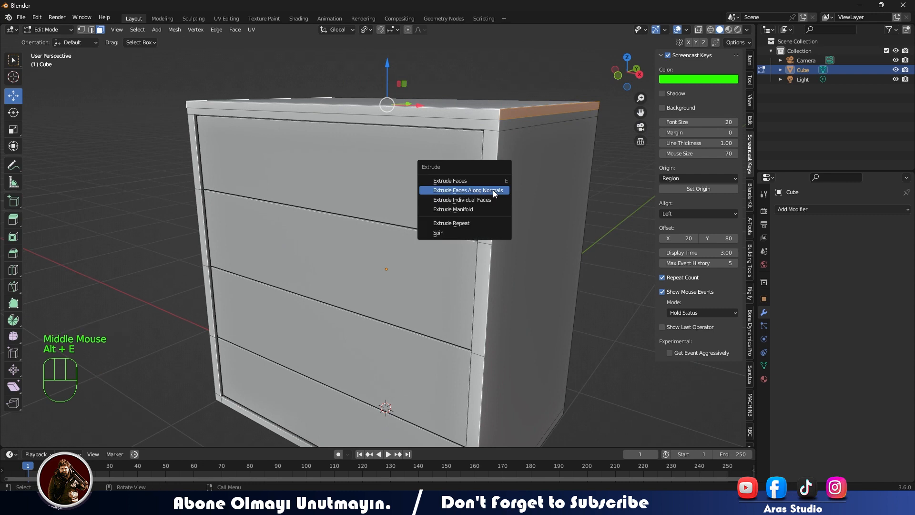
pyautogui.click(493, 191)
pyautogui.click(515, 187)
# - Inspect the overhanging top and the cabinet's underside in Object Mode
pyautogui.keyDown('shift'); pyautogui.moveTo(515, 185); pyautogui.dragTo(377, 215, button='middle'); pyautogui.keyUp('shift')
pyautogui.press('Tab')
pyautogui.scroll(-3, 367, 224)
pyautogui.moveTo(352, 248); pyautogui.dragTo(333, 261, button='middle')
pyautogui.keyDown('shift'); pyautogui.moveTo(367, 228); pyautogui.dragTo(320, 210, button='middle'); pyautogui.keyUp('shift')
pyautogui.moveTo(319, 209); pyautogui.dragTo(257, 298, button='middle')
pyautogui.click(307, 249)
# - Extrude the two narrow side strips on the cabinet's underside downward about 0.307 m to form side supports
pyautogui.press('Tab')
pyautogui.scroll(2, 257, 298)
pyautogui.click(310, 204)
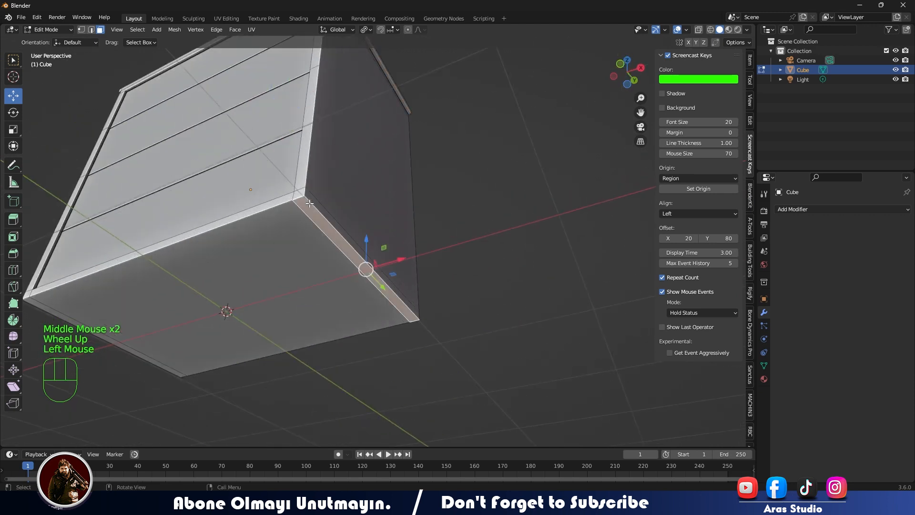
pyautogui.moveTo(310, 203); pyautogui.dragTo(328, 238, button='middle')
pyautogui.keyDown('shift'); pyautogui.click(50, 219); pyautogui.keyUp('shift')
pyautogui.moveTo(49, 220); pyautogui.dragTo(237, 324, button='middle')
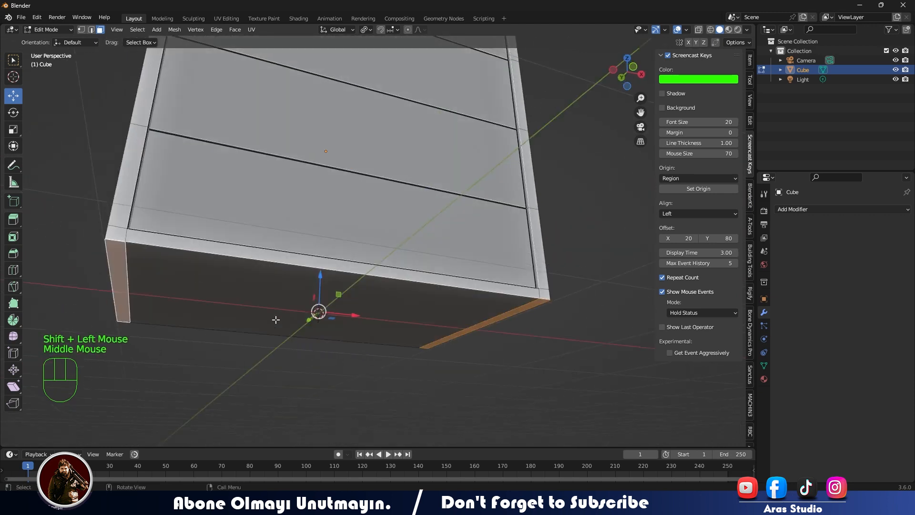
pyautogui.moveTo(323, 278); pyautogui.dragTo(330, 336)
pyautogui.click(329, 336)
pyautogui.scroll(-3, 284, 365)
pyautogui.moveTo(330, 336); pyautogui.dragTo(342, 305, button='middle')
pyautogui.moveTo(342, 305); pyautogui.dragTo(351, 269, button='middle')
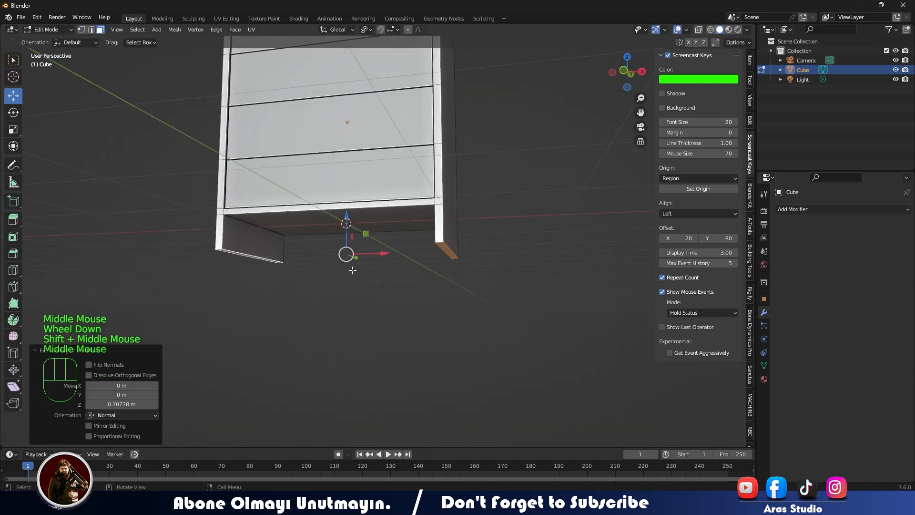
# - Add a cylinder with 64 vertices in front view and scale it down
pyautogui.press('KP_1')
pyautogui.hotkey('shift', 'a')
pyautogui.press('Tab')
pyautogui.hotkey('shift', 'a')
pyautogui.moveTo(346, 276)
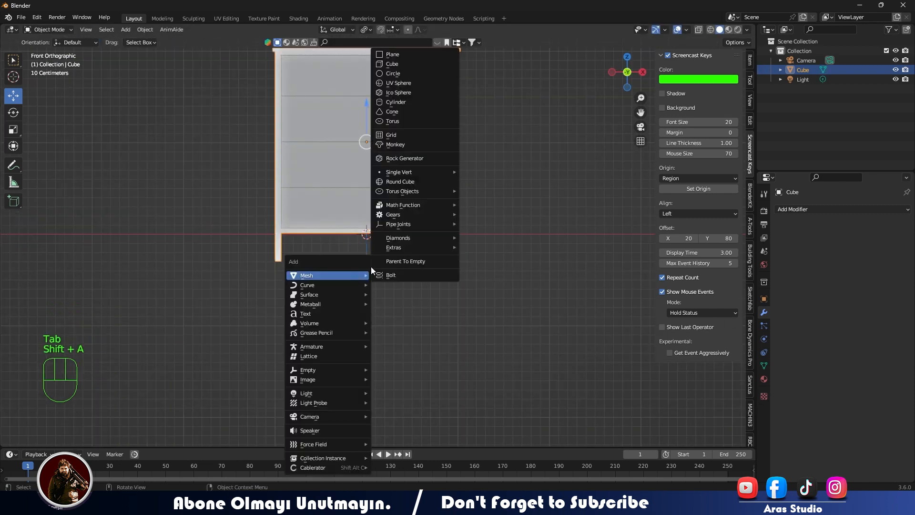
pyautogui.click(404, 103)
pyautogui.write('64')
pyautogui.press('Return')
pyautogui.press('s')
pyautogui.click(460, 235)
# - Stretch the cylinder along Z by about 2.29 and again by about 1.69
pyautogui.press('s')
pyautogui.press('z')
pyautogui.click(567, 232)
pyautogui.press('s')
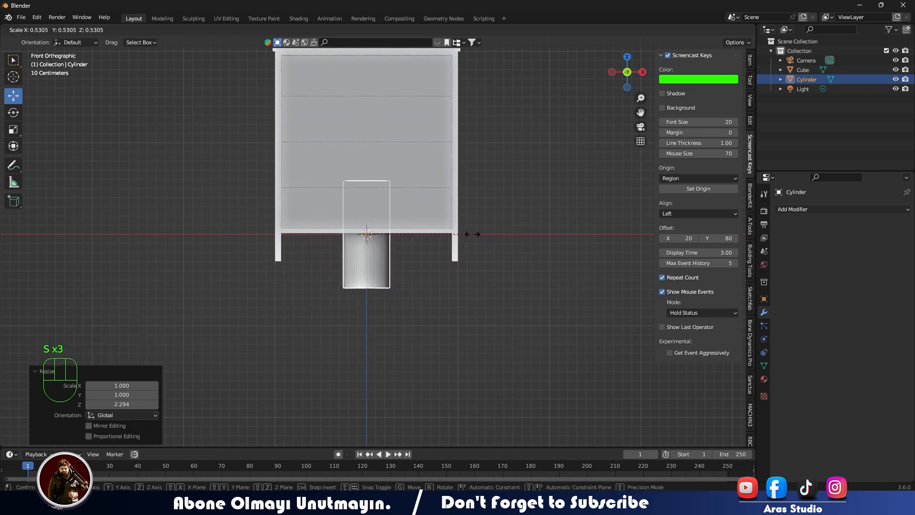
pyautogui.press('z')
pyautogui.click(517, 222)
# - Rotate the cylinder 90 degrees to lie horizontally and lengthen it along X past both side supports
pyautogui.write('r')
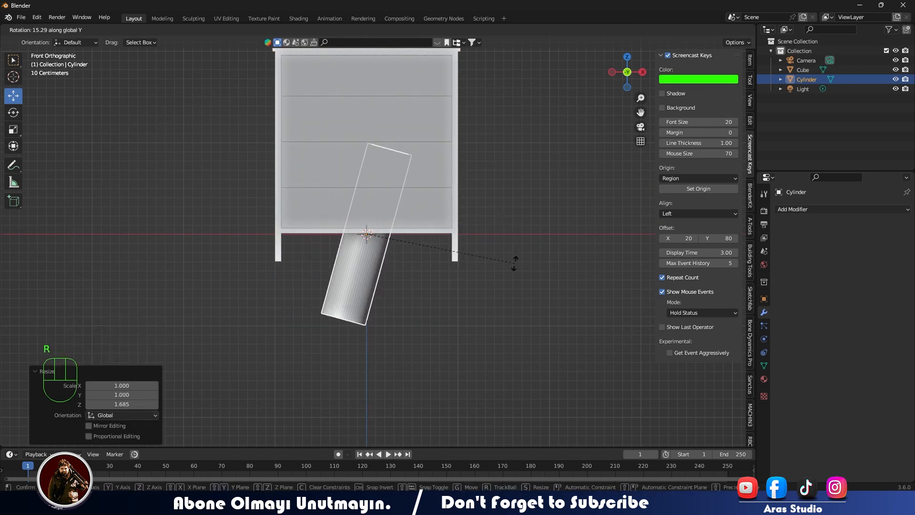
pyautogui.write('90')
pyautogui.press('Return')
pyautogui.press('s')
pyautogui.press('x')
pyautogui.click(600, 266)
# - Lower the cylinder about 0.27 m beneath the cabinet and scale it wider along Y
pyautogui.moveTo(363, 204); pyautogui.dragTo(362, 229)
pyautogui.moveTo(362, 229); pyautogui.dragTo(333, 304, button='middle')
pyautogui.press('s')
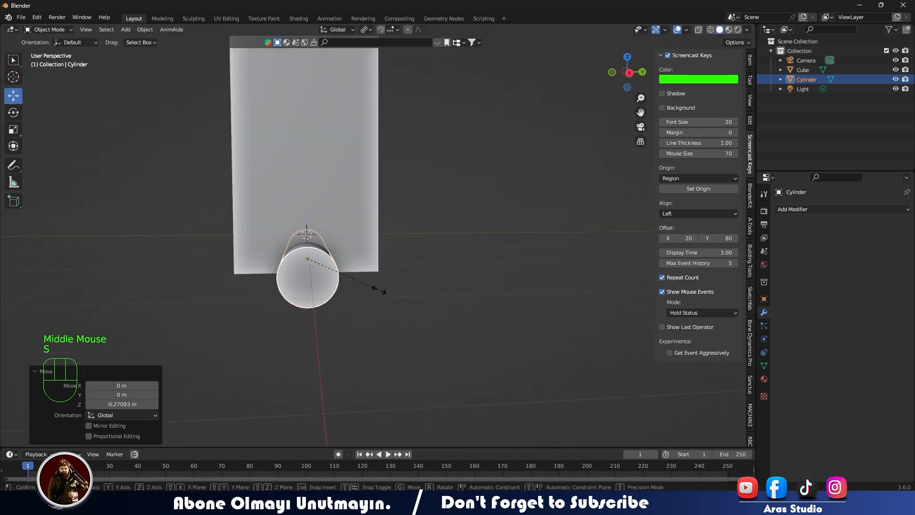
pyautogui.press('y')
pyautogui.click(444, 288)
pyautogui.moveTo(444, 288); pyautogui.dragTo(411, 220, button='middle')
pyautogui.moveTo(411, 219); pyautogui.dragTo(412, 227)
# - Select several adjacent faces along the top of the cylinder in Edit Mode and lower them into a lengthwise notch
pyautogui.moveTo(412, 228); pyautogui.dragTo(275, 360, button='middle')
pyautogui.scroll(3, 285, 271)
pyautogui.scroll(-2, 254, 280)
pyautogui.click(265, 289)
pyautogui.press('Tab')
pyautogui.click(277, 316)
pyautogui.scroll(2, 298, 298)
pyautogui.click(234, 371)
pyautogui.press('KP_7')
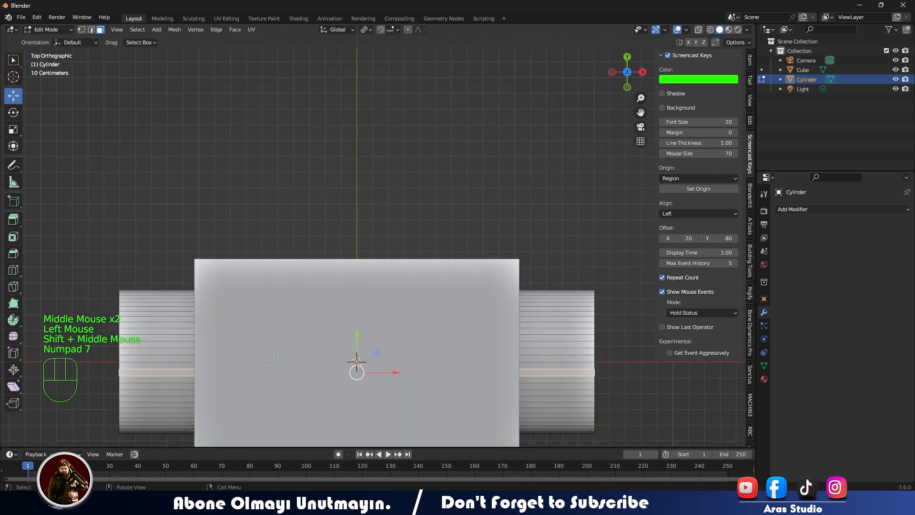
pyautogui.keyDown('shift'); pyautogui.click(592, 364); pyautogui.keyUp('shift')
pyautogui.keyDown('shift'); pyautogui.click(589, 358); pyautogui.keyUp('shift')
pyautogui.keyDown('shift'); pyautogui.click(587, 351); pyautogui.keyUp('shift')
pyautogui.moveTo(580, 348); pyautogui.dragTo(451, 289, button='middle')
pyautogui.moveTo(444, 295); pyautogui.dragTo(429, 259, button='middle')
pyautogui.moveTo(255, 200); pyautogui.dragTo(255, 212)
pyautogui.moveTo(255, 213); pyautogui.dragTo(301, 338, button='middle')
# - Bevel the edges of the cylinder's notch and return to Object Mode
pyautogui.click(304, 336)
pyautogui.press('2')
pyautogui.click(301, 337)
pyautogui.hotkey('ctrl', 'b')
pyautogui.click(346, 402)
pyautogui.press('Tab')
pyautogui.moveTo(268, 377); pyautogui.dragTo(299, 367, button='middle')
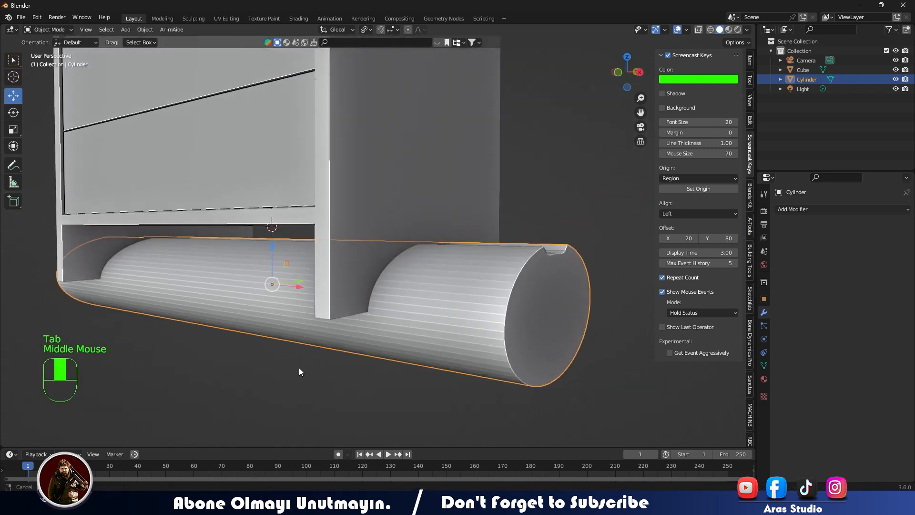
# - Try to cut the cylinder out of the cabinet with a Bool Tool Brush Boolean Difference
pyautogui.click(383, 207)
pyautogui.keyDown('shift'); pyautogui.click(406, 262); pyautogui.keyUp('shift')
pyautogui.keyDown('shift'); pyautogui.click(400, 104); pyautogui.keyUp('shift')
pyautogui.click(750, 61)
pyautogui.click(750, 80)
pyautogui.click(750, 100)
pyautogui.click(750, 121)
pyautogui.click(664, 57)
pyautogui.click(682, 129)
pyautogui.moveTo(596, 171); pyautogui.dragTo(480, 221, button='middle')
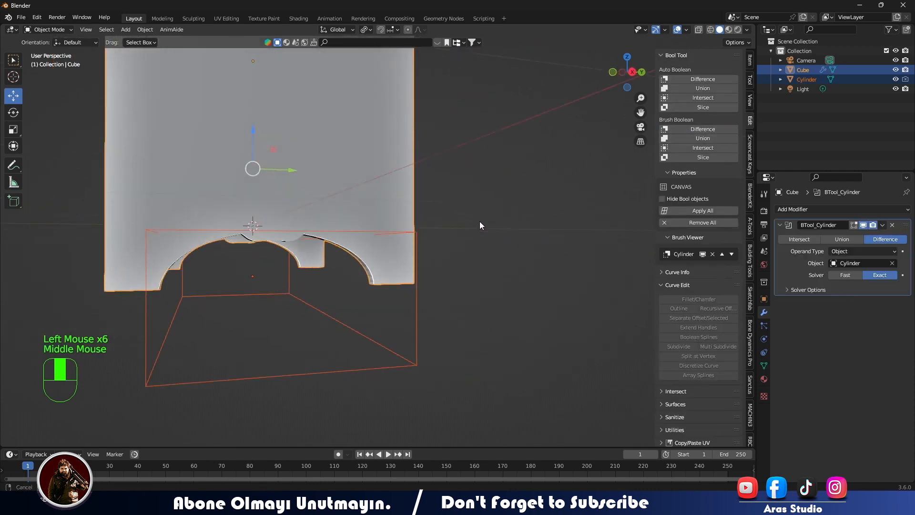
# - Check the arch cut into the side supports and remove all booleans from the cabinet
pyautogui.moveTo(305, 279); pyautogui.dragTo(317, 310, button='middle')
pyautogui.scroll(-2, 376, 274)
pyautogui.scroll(-2, 373, 287)
pyautogui.click(674, 223)
# - Select the faces inside the cylinder's notch in Edit Mode and shift them slightly along Z
pyautogui.scroll(2, 320, 297)
pyautogui.scroll(-1, 318, 298)
pyautogui.scroll(1, 319, 299)
pyautogui.moveTo(316, 310); pyautogui.dragTo(314, 321, button='middle')
pyautogui.click(313, 322)
pyautogui.press('Tab')
pyautogui.moveTo(275, 224)
pyautogui.mouseDown()
pyautogui.moveTo(275, 214)
pyautogui.moveTo(274, 223)
pyautogui.mouseUp()
pyautogui.moveTo(275, 223); pyautogui.dragTo(292, 305, button='middle')
pyautogui.press('c')
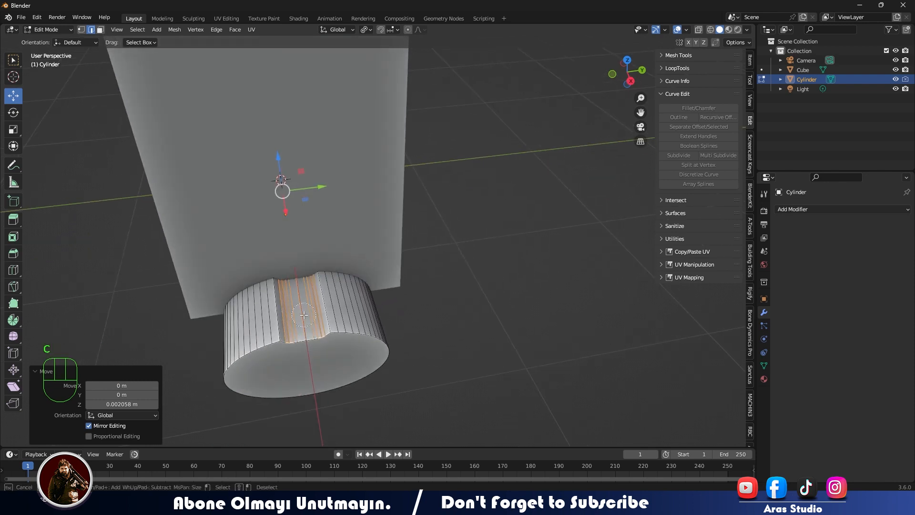
pyautogui.click(300, 338)
pyautogui.press('3')
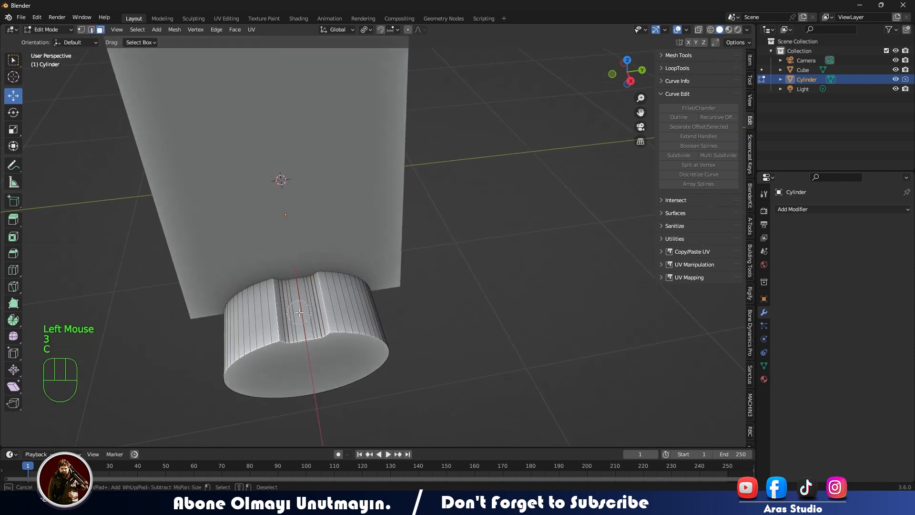
pyautogui.moveTo(279, 157)
pyautogui.mouseDown()
pyautogui.moveTo(280, 167)
pyautogui.moveTo(283, 159)
pyautogui.mouseUp()
pyautogui.moveTo(282, 158); pyautogui.dragTo(432, 215, button='middle')
# - Select the faces beside the cylinder's notch, lower them slightly to reshape the profile, and leave Edit Mode
pyautogui.click(366, 236)
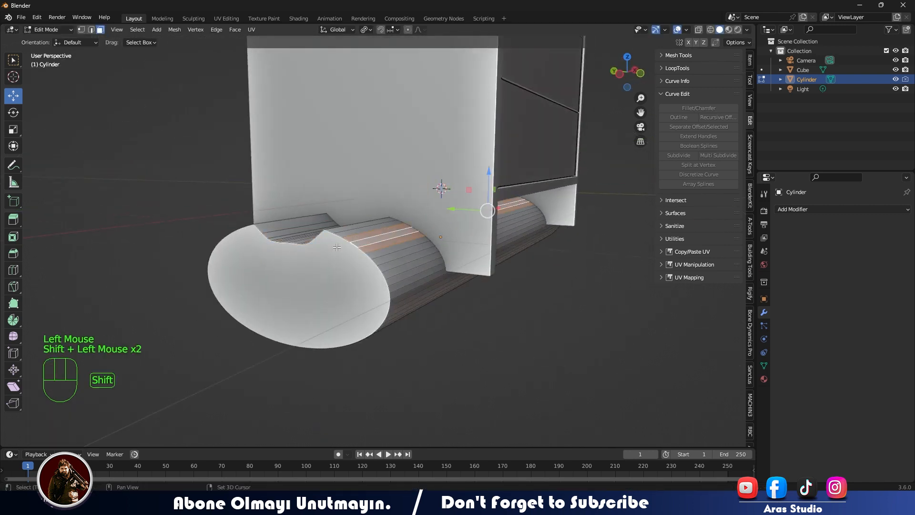
pyautogui.moveTo(337, 247); pyautogui.dragTo(404, 249, button='middle')
pyautogui.keyDown('shift'); pyautogui.click(405, 250); pyautogui.keyUp('shift')
pyautogui.moveTo(469, 174); pyautogui.dragTo(471, 180)
pyautogui.moveTo(471, 180); pyautogui.dragTo(431, 203, button='middle')
pyautogui.press('Tab')
# - Try a Brush Boolean Difference between the cabinet and the reshaped cylinder with the cylinder as active object, and undo it
pyautogui.moveTo(441, 267); pyautogui.dragTo(419, 281, button='middle')
pyautogui.moveTo(433, 274); pyautogui.dragTo(396, 264, button='middle')
pyautogui.click(572, 177)
pyautogui.keyDown('shift'); pyautogui.click(526, 240); pyautogui.keyUp('shift')
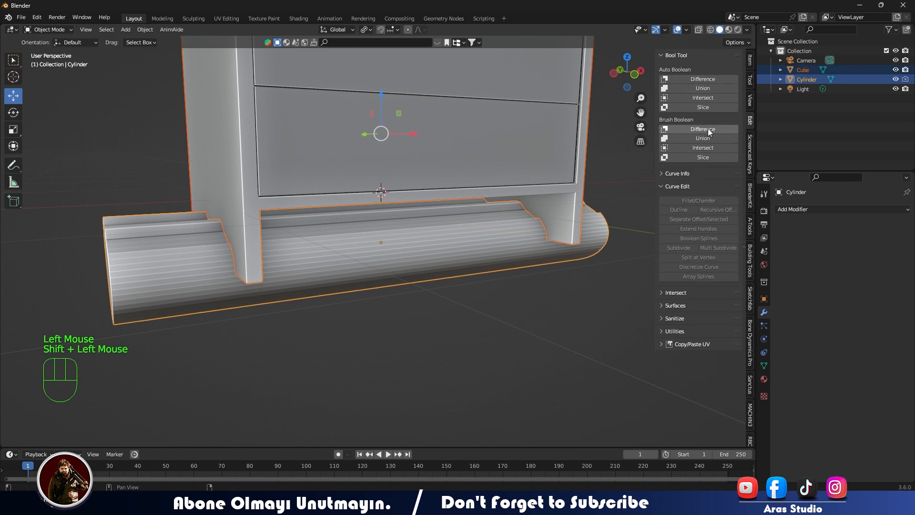
pyautogui.click(708, 129)
pyautogui.moveTo(589, 258); pyautogui.dragTo(533, 268, button='middle')
pyautogui.hotkey('ctrl', 'z')
# - Make the cabinet the active object and cut the reshaped cylinder out of its side supports with a Brush Boolean Difference
pyautogui.keyDown('shift'); pyautogui.click(465, 176); pyautogui.keyUp('shift')
pyautogui.click(720, 128)
pyautogui.moveTo(608, 305)
pyautogui.mouseDown(button='middle')
pyautogui.moveTo(565, 316)
pyautogui.moveTo(490, 299)
pyautogui.moveTo(362, 303)
pyautogui.mouseUp(button='middle')
pyautogui.click(562, 314)
pyautogui.scroll(-1, 360, 304)
pyautogui.moveTo(357, 305)
pyautogui.mouseDown(button='middle')
pyautogui.moveTo(295, 313)
pyautogui.moveTo(407, 326)
pyautogui.moveTo(229, 284)
pyautogui.moveTo(361, 220)
pyautogui.mouseUp(button='middle')
pyautogui.click(445, 328)
pyautogui.click(341, 315)
pyautogui.scroll(-1, 272, 255)
pyautogui.scroll(2, 276, 253)
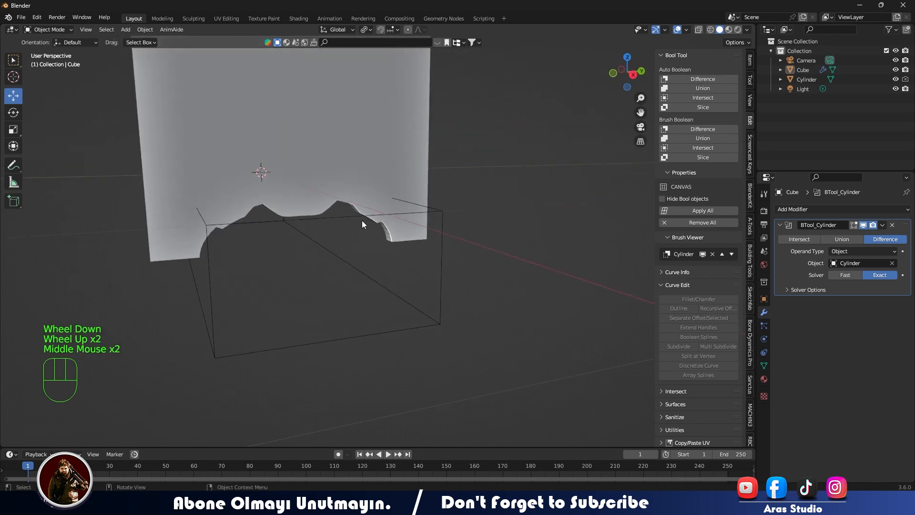
# - Try a slight vertical shift of the boolean setup at the arches, undo it, and inspect the side supports
pyautogui.click(368, 217)
pyautogui.moveTo(262, 181); pyautogui.dragTo(264, 190)
pyautogui.hotkey('ctrl', 'z')
pyautogui.click(163, 275)
pyautogui.moveTo(159, 280); pyautogui.dragTo(189, 308, button='middle')
pyautogui.scroll(-2, 305, 281)
pyautogui.click(230, 319)
pyautogui.scroll(-1, 231, 318)
pyautogui.keyDown('shift'); pyautogui.moveTo(276, 162); pyautogui.dragTo(305, 214, button='middle'); pyautogui.keyUp('shift')
pyautogui.moveTo(306, 214); pyautogui.dragTo(324, 241, button='middle')
# - Select the edges running beneath the cabinet's overhanging top in Edit Mode and give them a narrow bevel
pyautogui.scroll(2, 307, 265)
pyautogui.click(546, 135)
pyautogui.scroll(-2, 545, 135)
pyautogui.press('Tab')
pyautogui.click(407, 207)
pyautogui.press('2')
pyautogui.keyDown('shift'); pyautogui.moveTo(408, 210); pyautogui.dragTo(409, 71, button='middle'); pyautogui.keyUp('shift')
pyautogui.keyDown('ctrl'); pyautogui.keyDown('shift'); pyautogui.click(409, 71); pyautogui.keyUp('shift'); pyautogui.keyUp('ctrl')
pyautogui.moveTo(155, 70); pyautogui.dragTo(267, 79, button='middle')
pyautogui.scroll(1, 267, 79)
pyautogui.moveTo(267, 78); pyautogui.dragTo(334, 67, button='middle')
pyautogui.keyDown('ctrl'); pyautogui.keyDown('shift'); pyautogui.click(395, 63); pyautogui.keyUp('shift'); pyautogui.keyUp('ctrl')
pyautogui.moveTo(395, 65); pyautogui.dragTo(477, 234, button='middle')
pyautogui.scroll(1, 372, 180)
pyautogui.scroll(-2, 372, 180)
pyautogui.hotkey('ctrl', 'b')
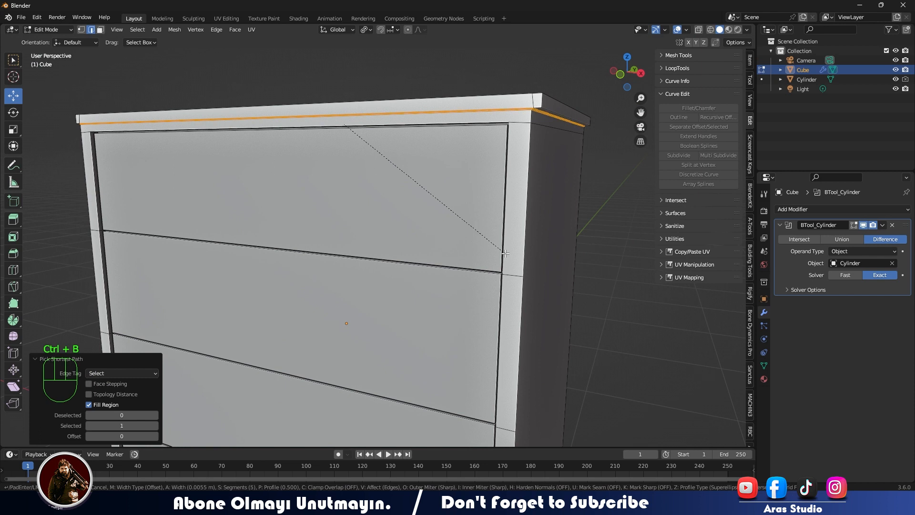
pyautogui.click(563, 267)
# - Extrude the narrow bevelled strip beneath the top to form a thin groove, and leave Edit Mode
pyautogui.hotkey('alt', 'e')
pyautogui.click(596, 292)
pyautogui.click(600, 292)
pyautogui.press('Tab')
# - Select the large upper face of the cabinet top in Edit Mode and test raising it slightly, undoing the move
pyautogui.moveTo(599, 293); pyautogui.dragTo(373, 198, button='middle')
pyautogui.scroll(-2, 491, 272)
pyautogui.click(585, 279)
pyautogui.click(374, 198)
pyautogui.press('Tab')
pyautogui.press('3')
pyautogui.click(376, 171)
pyautogui.moveTo(377, 168); pyautogui.dragTo(377, 162)
pyautogui.hotkey('ctrl', 'z')
# - Add the narrow side strips to the selected upper face, raise them together slightly along Z, and leave Edit Mode
pyautogui.moveTo(378, 166); pyautogui.dragTo(363, 179, button='middle')
pyautogui.keyDown('shift'); pyautogui.click(484, 279); pyautogui.keyUp('shift')
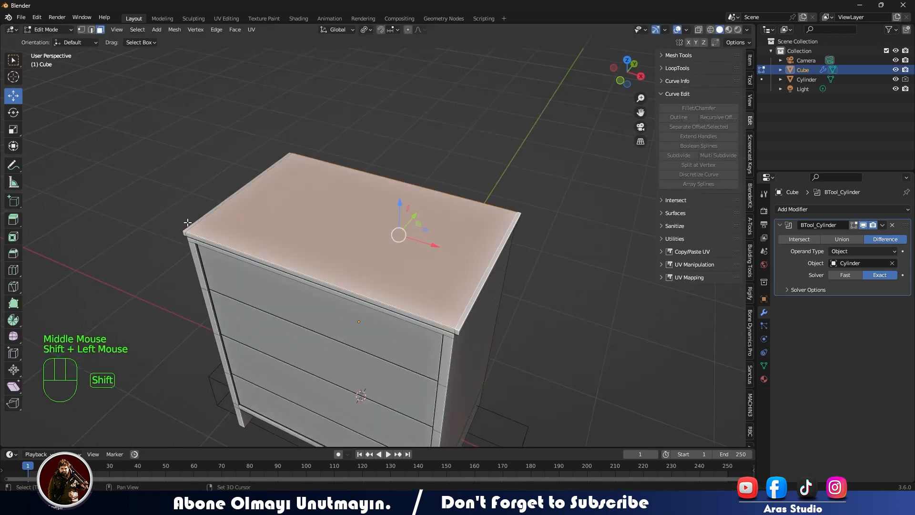
pyautogui.moveTo(190, 224); pyautogui.dragTo(215, 227, button='middle')
pyautogui.scroll(1, 215, 227)
pyautogui.keyDown('shift'); pyautogui.moveTo(214, 227); pyautogui.dragTo(167, 262, button='middle'); pyautogui.keyUp('shift')
pyautogui.keyDown('shift'); pyautogui.click(157, 271); pyautogui.keyUp('shift')
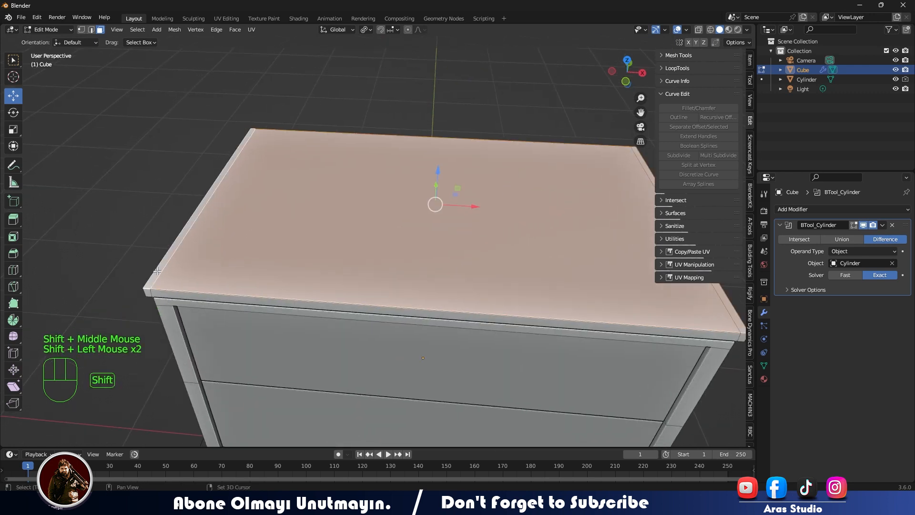
pyautogui.moveTo(438, 172); pyautogui.dragTo(437, 168)
pyautogui.scroll(-5, 381, 190)
pyautogui.press('Tab')
# - Apply all Bool Tool booleans on the cabinet to make the arch cuts permanent
pyautogui.click(213, 256)
pyautogui.moveTo(213, 256); pyautogui.dragTo(224, 238, button='middle')
pyautogui.moveTo(241, 274); pyautogui.dragTo(139, 285, button='middle')
pyautogui.press('KP_1')
pyautogui.click(691, 209)
pyautogui.click(367, 258)
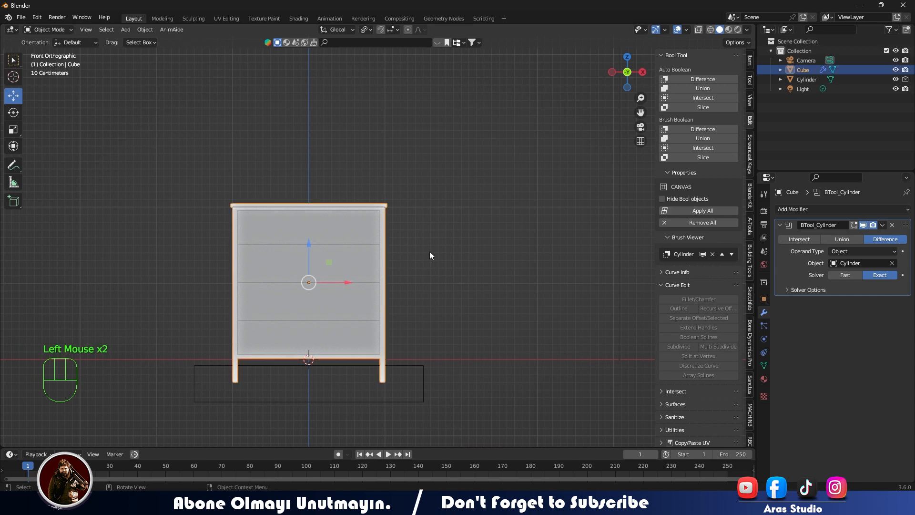
pyautogui.click(689, 211)
pyautogui.click(497, 298)
pyautogui.moveTo(497, 299); pyautogui.dragTo(410, 305, button='middle')
pyautogui.keyDown('shift'); pyautogui.moveTo(410, 305); pyautogui.dragTo(294, 217, button='middle'); pyautogui.keyUp('shift')
pyautogui.scroll(2, 378, 290)
# - Select the four drawer-front faces in Edit Mode and separate them into their own object by selection
pyautogui.press('KP_1')
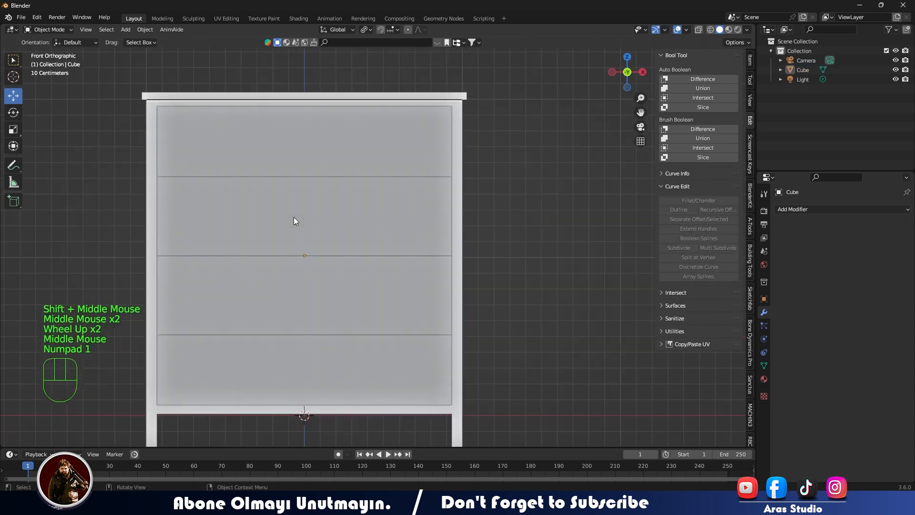
pyautogui.click(293, 216)
pyautogui.moveTo(314, 142); pyautogui.dragTo(286, 158, button='middle')
pyautogui.press('Tab')
pyautogui.click(248, 134)
pyautogui.keyDown('shift'); pyautogui.click(248, 224); pyautogui.keyUp('shift')
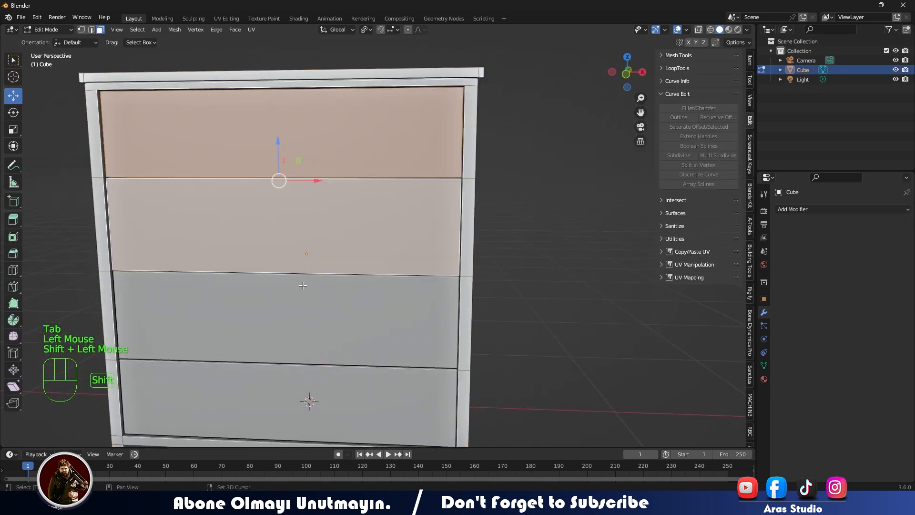
pyautogui.keyDown('shift'); pyautogui.click(248, 320); pyautogui.keyUp('shift')
pyautogui.keyDown('shift'); pyautogui.click(249, 367); pyautogui.keyUp('shift')
pyautogui.moveTo(249, 366); pyautogui.dragTo(328, 362, button='middle')
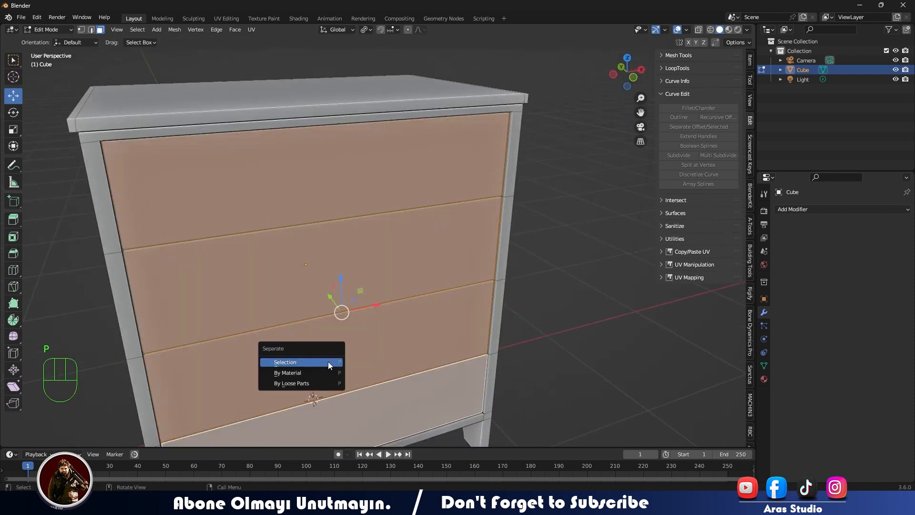
pyautogui.click(328, 362)
pyautogui.press('Tab')
# - Rename the cabinet body object as Product+1
pyautogui.click(558, 175)
pyautogui.click(402, 178)
pyautogui.click(577, 155)
pyautogui.click(809, 79)
pyautogui.doubleClick(808, 71)
pyautogui.click(806, 70)
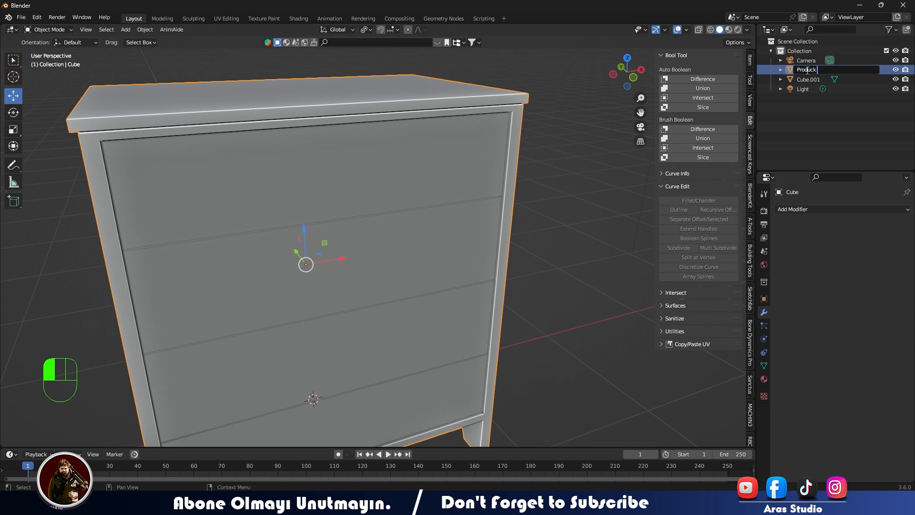
pyautogui.write('Product+1')
pyautogui.press('Return')
# - Rename the separated drawer-fronts object as Kapak
pyautogui.click(797, 67)
pyautogui.click(797, 68)
pyautogui.press('F2')
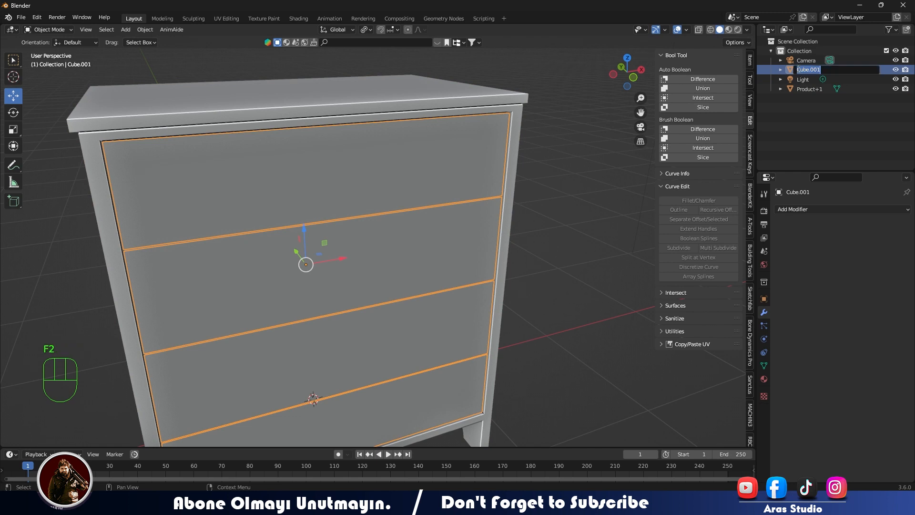
pyautogui.click(614, 238)
pyautogui.click(804, 79)
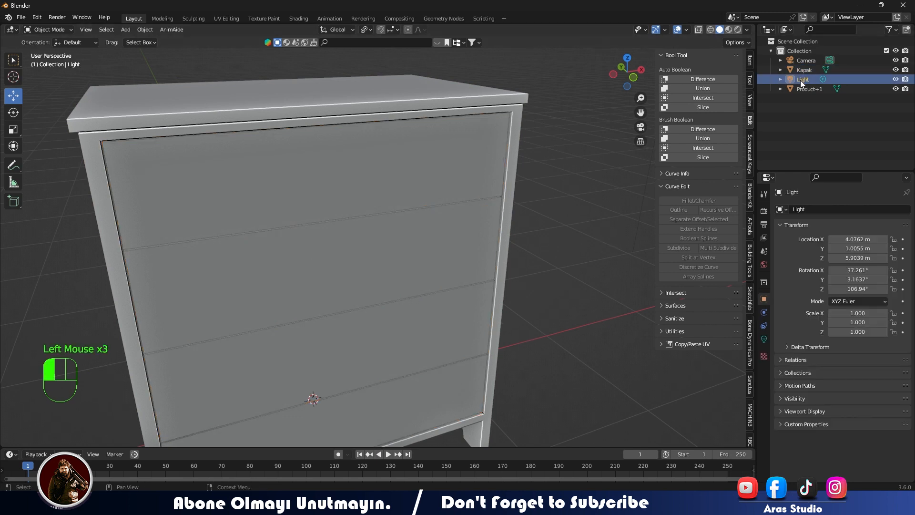
pyautogui.click(802, 87)
pyautogui.click(787, 87)
pyautogui.click(773, 111)
# - Select the cabinet and drawer fronts in front view and raise them along Z until the supports stand on the ground line
pyautogui.scroll(-3, 251, 182)
pyautogui.moveTo(324, 153); pyautogui.dragTo(281, 177, button='middle')
pyautogui.press('KP_1')
pyautogui.moveTo(281, 177); pyautogui.dragTo(417, 207, button='middle')
pyautogui.scroll(-2, 417, 206)
pyautogui.moveTo(249, 102); pyautogui.dragTo(465, 204)
pyautogui.moveTo(371, 150); pyautogui.dragTo(372, 134)
pyautogui.scroll(2, 390, 280)
# - Add a 2D Bezier circle curve with 4 sides and a 1 m radius at the world origin
pyautogui.hotkey('shift', 'a')
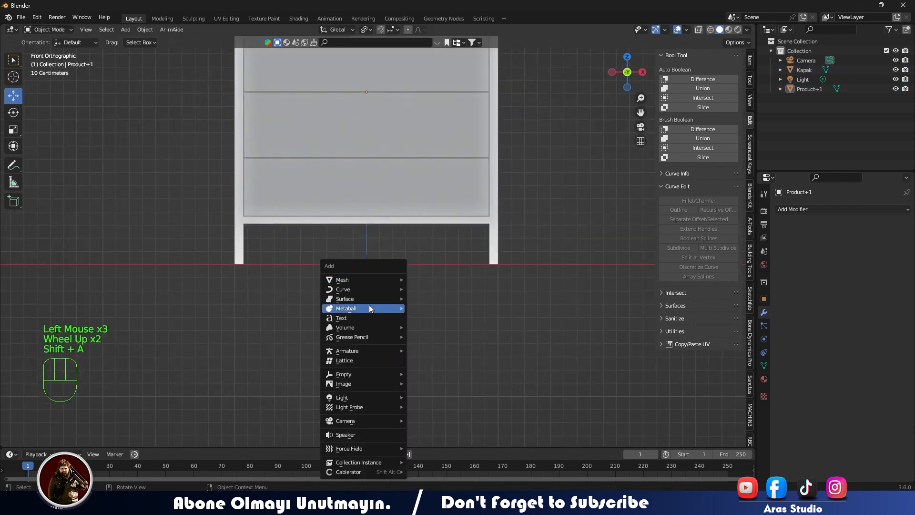
pyautogui.moveTo(363, 290)
pyautogui.click(415, 86)
pyautogui.moveTo(375, 282); pyautogui.dragTo(380, 330, button='middle')
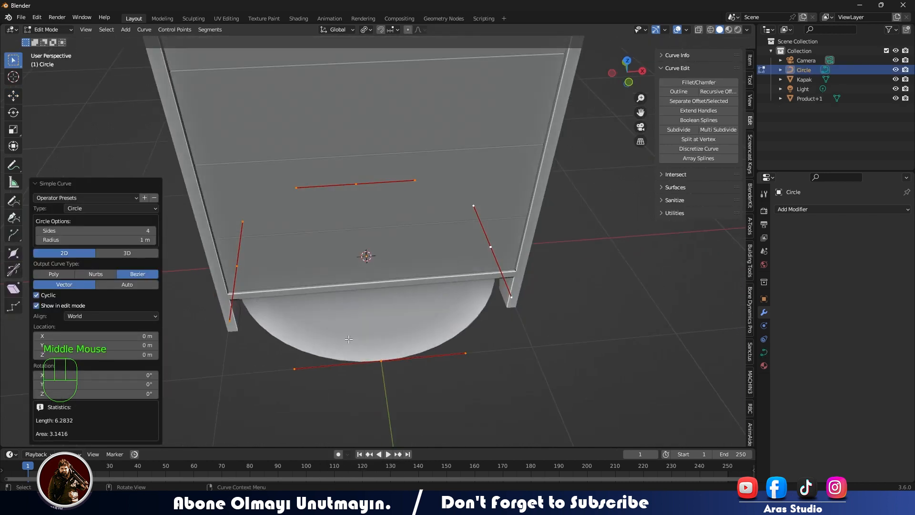
# - Scale down the handles of the circle's front control point to turn it into a sharp tip
pyautogui.click(381, 361)
pyautogui.press('s')
pyautogui.press('x')
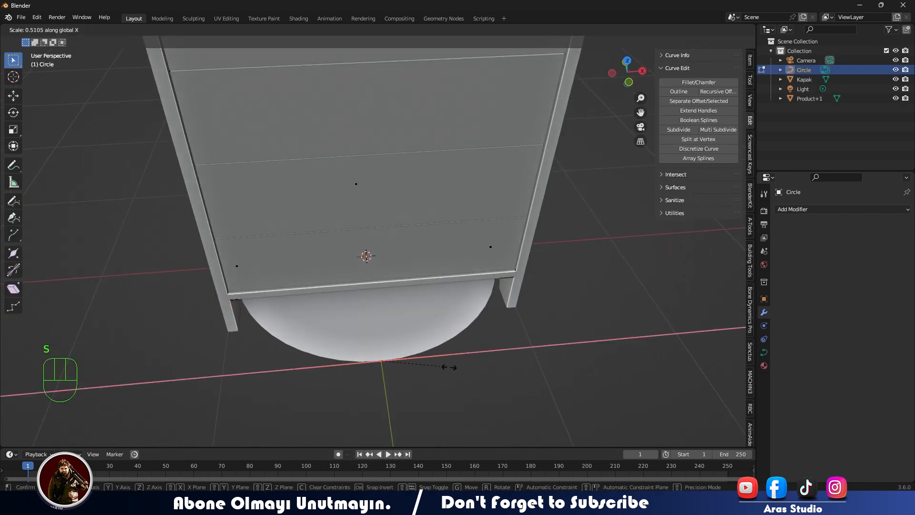
pyautogui.click(382, 373)
pyautogui.press('s')
pyautogui.click(429, 360)
pyautogui.moveTo(203, 335); pyautogui.dragTo(635, 410)
pyautogui.press('s')
pyautogui.click(377, 365)
# - Move the circle's pointed control point outward along Y to form a drop shape, and leave Edit Mode
pyautogui.press('g')
pyautogui.press('y')
pyautogui.click(375, 365)
pyautogui.scroll(-3, 375, 365)
pyautogui.moveTo(375, 364); pyautogui.dragTo(360, 225, button='middle')
pyautogui.press('Tab')
# - Move the drop shape -1.9184 m along Y in front of the cabinet and rotate it upright to face the front
pyautogui.moveTo(361, 224); pyautogui.dragTo(391, 372)
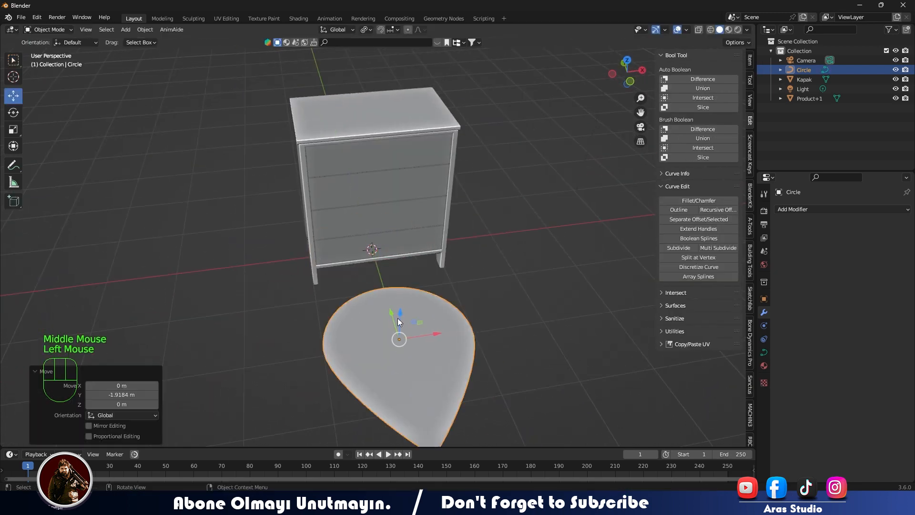
pyautogui.press('KP_1')
pyautogui.press('r')
pyautogui.click(409, 250)
# - Scale the drop down to a small ornament and position it in the upper-left corner of the top drawer front
pyautogui.press('s')
pyautogui.click(375, 247)
pyautogui.moveTo(371, 206); pyautogui.dragTo(372, 76)
pyautogui.moveTo(411, 119); pyautogui.dragTo(367, 120)
pyautogui.press('s')
pyautogui.click(362, 127)
pyautogui.press('KP_Decimal')
pyautogui.scroll(-11, 363, 127)
pyautogui.moveTo(416, 235); pyautogui.dragTo(382, 233)
pyautogui.moveTo(342, 194); pyautogui.dragTo(340, 182)
pyautogui.moveTo(377, 225); pyautogui.dragTo(380, 226)
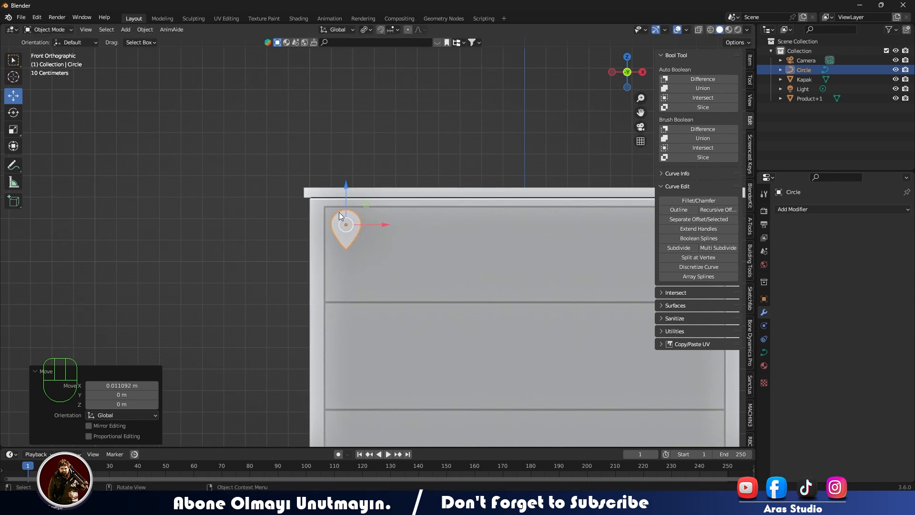
# - Array the drop into a row of 12 across the top drawer with a relative X factor of 1.1, and nudge it into place
pyautogui.click(799, 214)
pyautogui.click(757, 230)
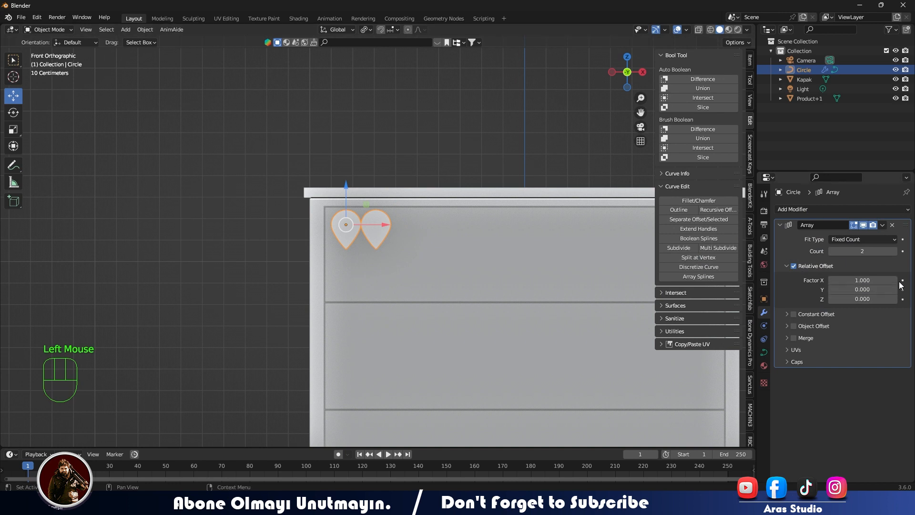
pyautogui.moveTo(862, 251); pyautogui.dragTo(887, 251)
pyautogui.scroll(-3, 448, 264)
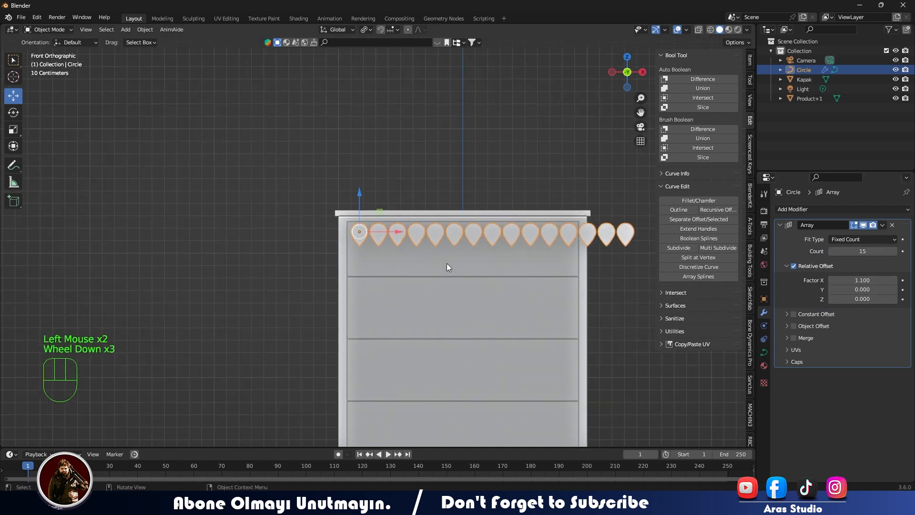
pyautogui.click(831, 250)
pyautogui.click(831, 250)
pyautogui.click(831, 250)
pyautogui.moveTo(397, 228); pyautogui.dragTo(359, 194)
# - Duplicate the row of drops on the top drawer and rotate the copy 180°
pyautogui.hotkey('shift', 'd')
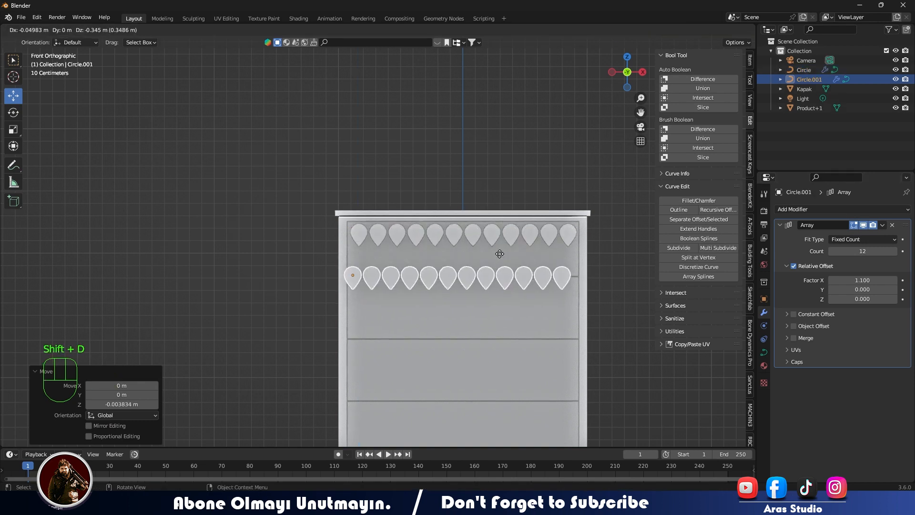
pyautogui.write('r')
pyautogui.write('180')
pyautogui.press('Return')
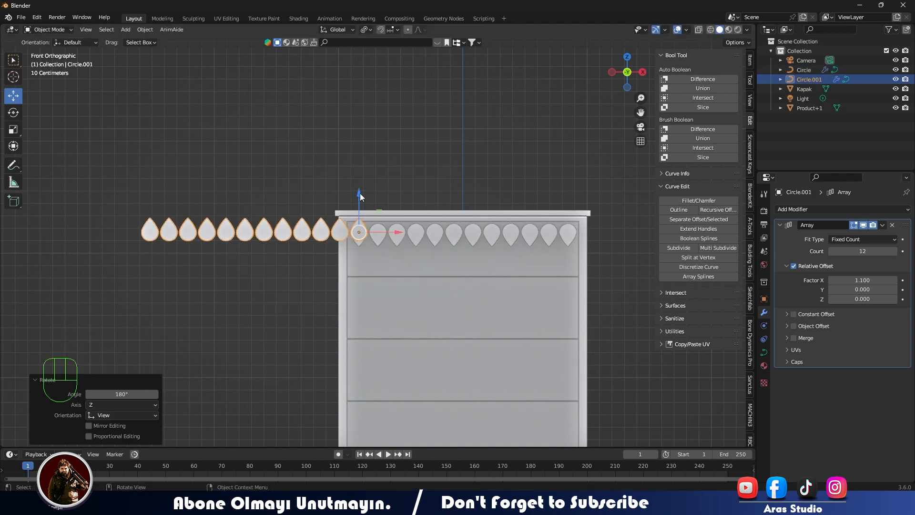
# - Move the rotated drop row below the original and align it along X so the tips point up at the upper drops
pyautogui.moveTo(359, 193); pyautogui.dragTo(359, 234)
pyautogui.moveTo(393, 276); pyautogui.dragTo(601, 275)
pyautogui.moveTo(565, 238); pyautogui.dragTo(565, 227)
pyautogui.moveTo(599, 263); pyautogui.dragTo(603, 263)
pyautogui.scroll(2, 571, 266)
pyautogui.keyDown('shift'); pyautogui.moveTo(571, 266); pyautogui.dragTo(406, 271, button='middle'); pyautogui.keyUp('shift')
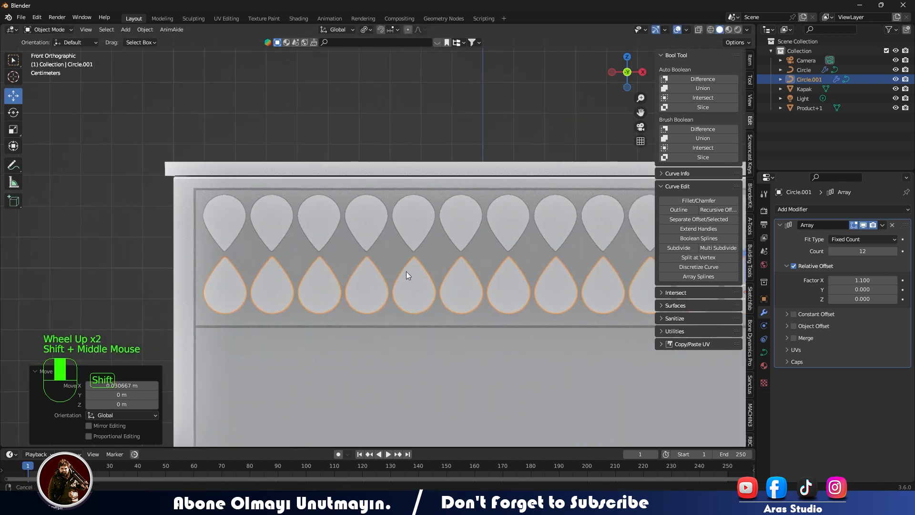
# - Move both drop rows about 0.0077 m down, and raise the lower row about 0.0139 m toward the upper one
pyautogui.keyDown('shift'); pyautogui.click(325, 221); pyautogui.keyUp('shift')
pyautogui.moveTo(483, 213); pyautogui.dragTo(483, 216)
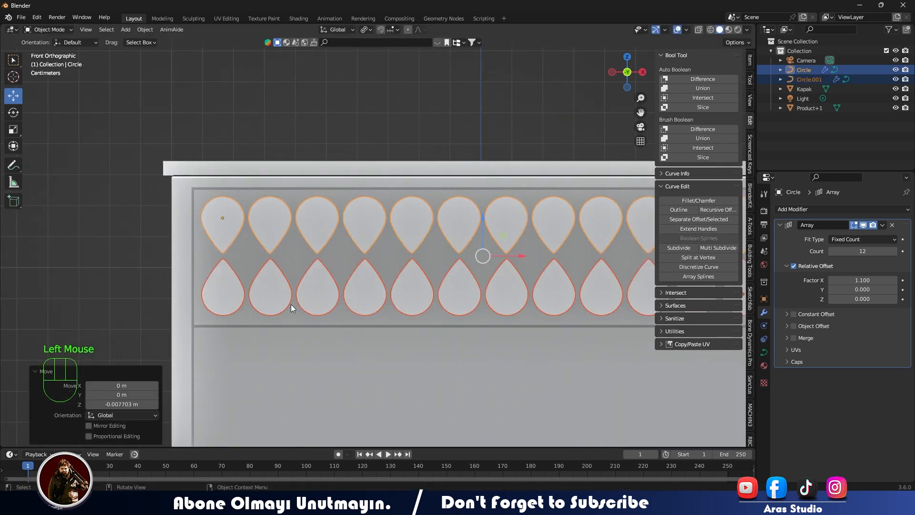
pyautogui.click(290, 305)
pyautogui.keyDown('shift'); pyautogui.moveTo(451, 267); pyautogui.dragTo(342, 268, button='middle'); pyautogui.keyUp('shift')
pyautogui.press('g')
pyautogui.scroll(2, 350, 266)
pyautogui.scroll(-1, 350, 266)
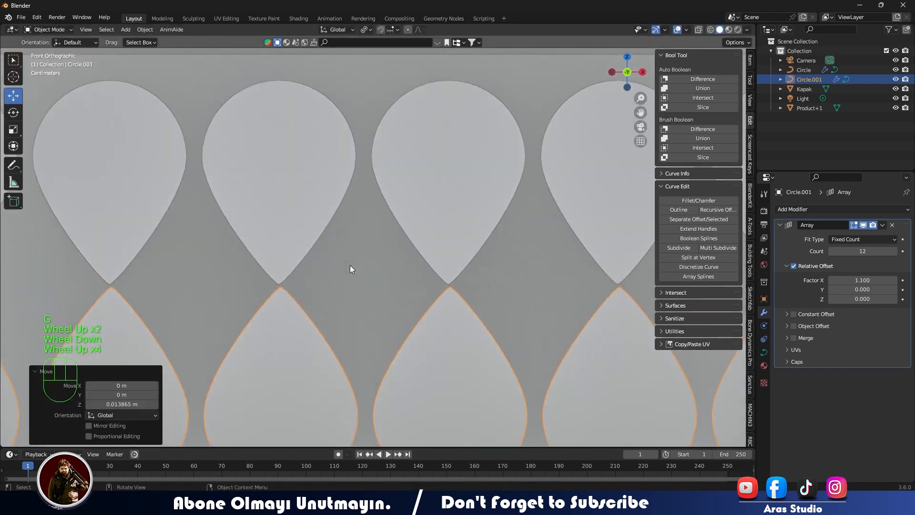
# - Fine-tune the lower drop row's height along Z so its tips sit just below the upper row's tips
pyautogui.scroll(6, 307, 252)
pyautogui.press('x')
pyautogui.click(403, 304)
pyautogui.press('g')
pyautogui.press('z')
pyautogui.click(402, 308)
pyautogui.scroll(1, 402, 310)
pyautogui.scroll(-2, 402, 313)
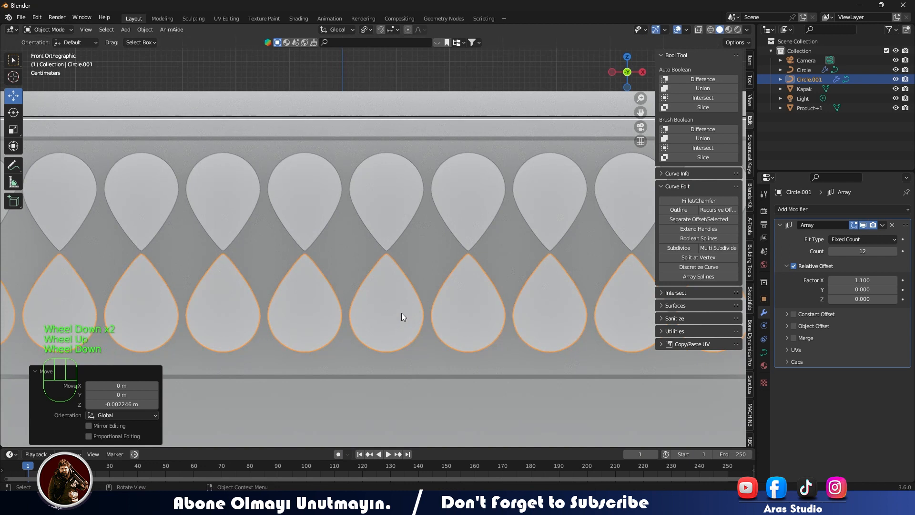
pyautogui.press('g')
pyautogui.press('z')
pyautogui.click(399, 317)
# - Adjust the drop rows along Z for even margins inside the top drawer front, and clear the selection
pyautogui.scroll(-2, 391, 208)
pyautogui.keyDown('shift'); pyautogui.moveTo(390, 208); pyautogui.dragTo(319, 265, button='middle'); pyautogui.keyUp('shift')
pyautogui.scroll(2, 362, 279)
pyautogui.scroll(-1, 362, 279)
pyautogui.click(333, 281)
pyautogui.press('g')
pyautogui.press('z')
pyautogui.click(332, 280)
pyautogui.press('KP_1')
pyautogui.click(293, 262)
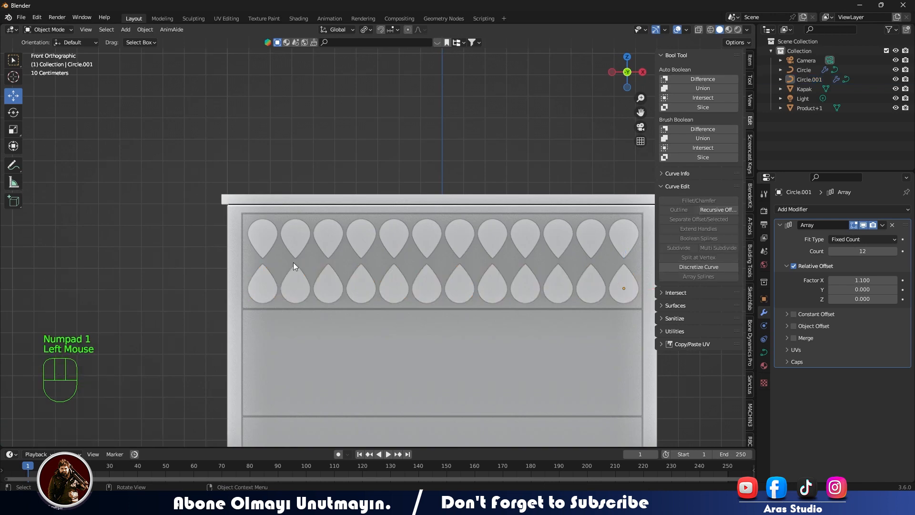
# - Add a 2 m by 2 m rhomb curve and leave Edit Mode
pyautogui.hotkey('shift', 'a')
pyautogui.moveTo(292, 247)
pyautogui.click(333, 417)
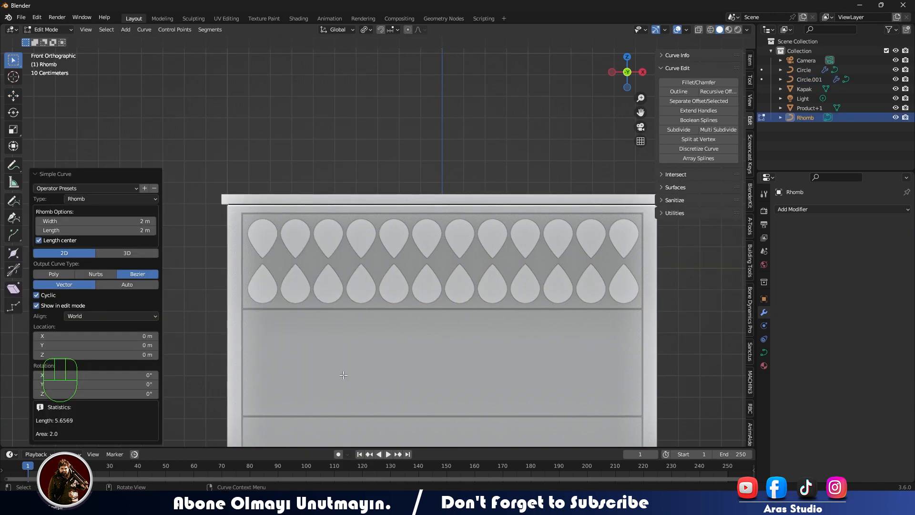
pyautogui.scroll(-2, 339, 378)
pyautogui.moveTo(339, 379); pyautogui.dragTo(391, 311, button='middle')
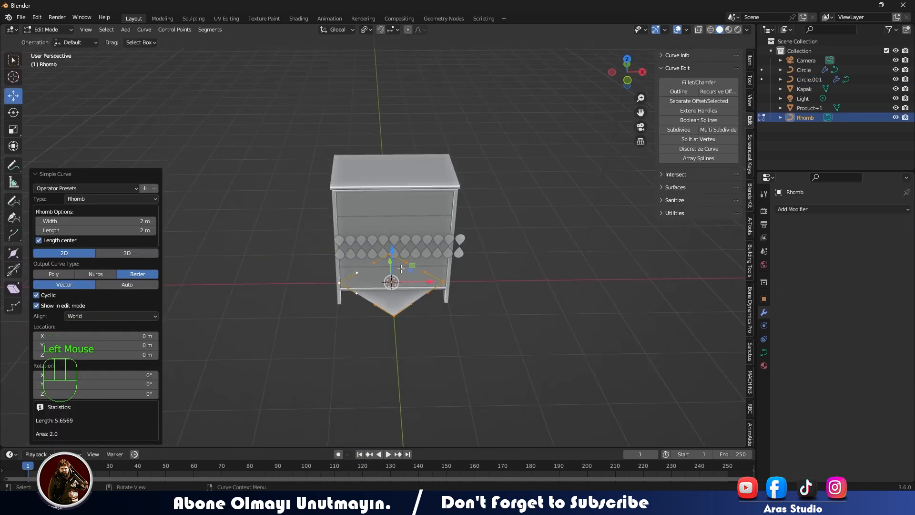
pyautogui.moveTo(392, 251); pyautogui.dragTo(393, 204)
pyautogui.moveTo(410, 309); pyautogui.dragTo(431, 320, button='middle')
pyautogui.press('Tab')
# - Move the rhomb 2.3685 m up and -0.39156 m along Y, and rotate it 90° about X to stand upright
pyautogui.moveTo(349, 260); pyautogui.dragTo(355, 155)
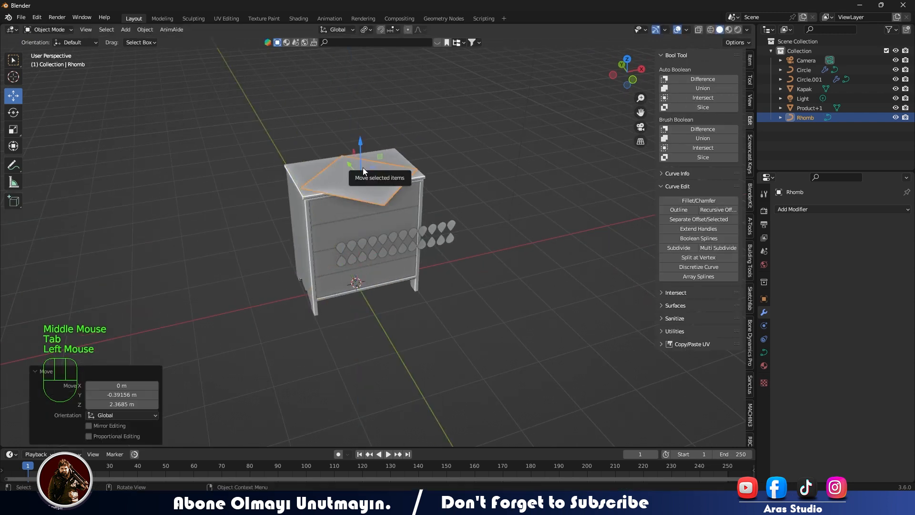
pyautogui.write('rx90')
pyautogui.click(365, 143)
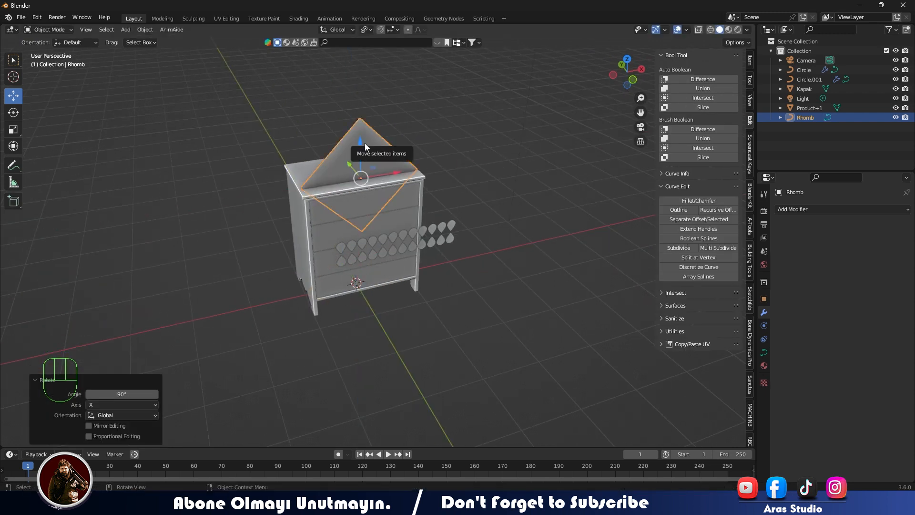
# - Scale the rhomb down to a small ornament and move it in front of the cabinet
pyautogui.press('KP_1')
pyautogui.press('s')
pyautogui.click(446, 224)
pyautogui.press('KP_7')
pyautogui.moveTo(398, 98); pyautogui.dragTo(395, 151)
pyautogui.moveTo(425, 218); pyautogui.dragTo(497, 183, button='middle')
pyautogui.moveTo(305, 200); pyautogui.dragTo(350, 204)
pyautogui.press('KP_Decimal')
pyautogui.press('KP_1')
pyautogui.press('s')
pyautogui.click(418, 243)
# - Position the rhomb between the first two drop columns, midway between the upper and lower rows
pyautogui.moveTo(418, 242); pyautogui.dragTo(244, 242)
pyautogui.moveTo(204, 207); pyautogui.dragTo(204, 285)
pyautogui.moveTo(238, 322); pyautogui.dragTo(214, 321)
pyautogui.moveTo(181, 287); pyautogui.dragTo(180, 291)
pyautogui.moveTo(213, 325); pyautogui.dragTo(215, 326)
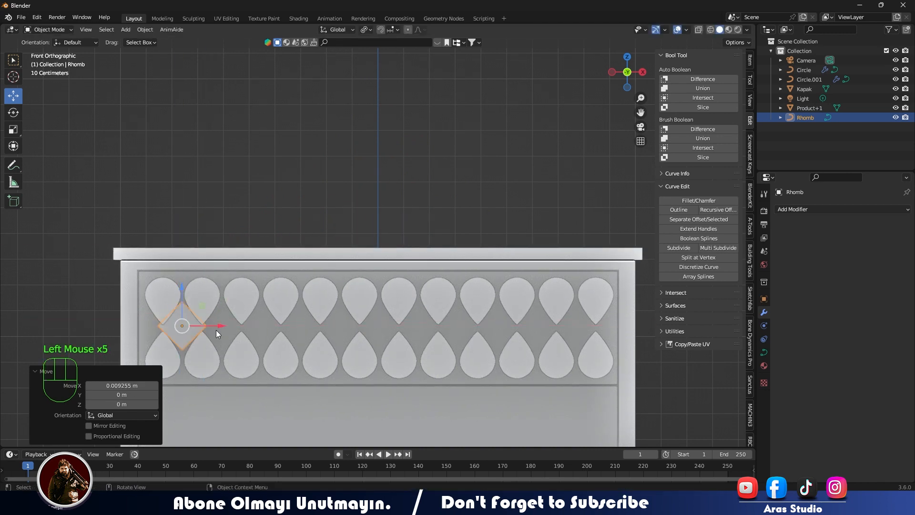
# - Shrink the rhomb to fit the gap between the first four drops and nudge it to the gap's centre
pyautogui.scroll(3, 240, 330)
pyautogui.keyDown('shift'); pyautogui.moveTo(240, 330); pyautogui.dragTo(276, 244, button='middle'); pyautogui.keyUp('shift')
pyautogui.press('s')
pyautogui.click(227, 271)
pyautogui.moveTo(175, 199); pyautogui.dragTo(176, 202)
pyautogui.moveTo(216, 243); pyautogui.dragTo(218, 239)
# - Add an Array modifier to the rhomb with relative X factor 1.2 and a constant X offset of -0.07 m
pyautogui.click(791, 210)
pyautogui.click(749, 253)
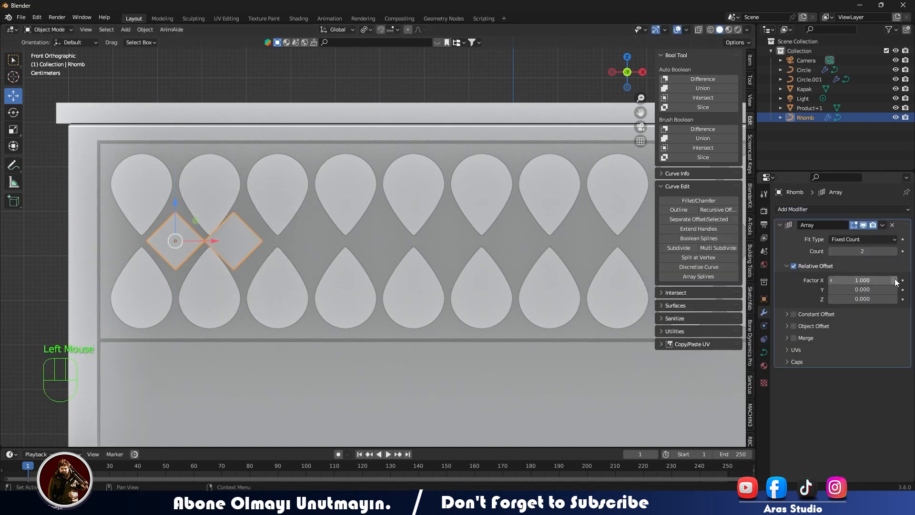
pyautogui.click(787, 314)
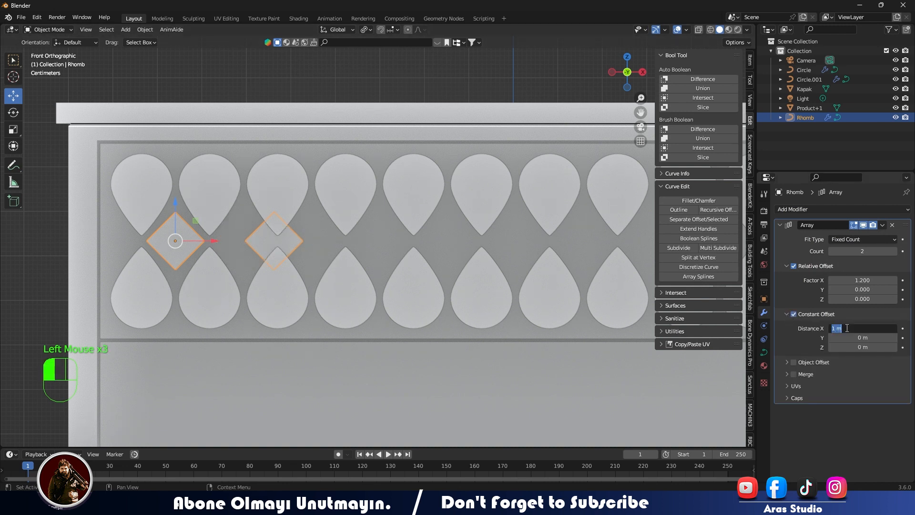
pyautogui.click(832, 338)
pyautogui.click(831, 337)
pyautogui.click(831, 338)
pyautogui.click(831, 337)
pyautogui.click(831, 338)
pyautogui.click(831, 338)
pyautogui.click(831, 338)
pyautogui.click(831, 338)
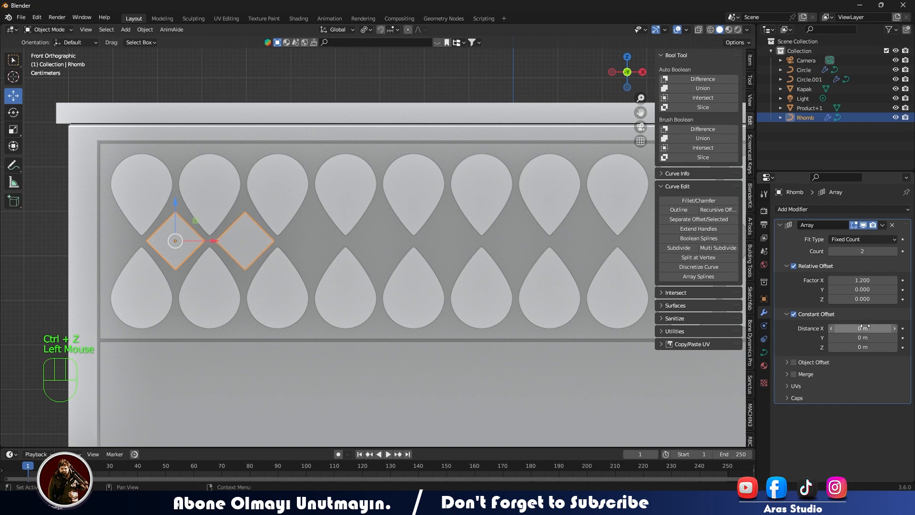
pyautogui.click(832, 329)
pyautogui.click(831, 329)
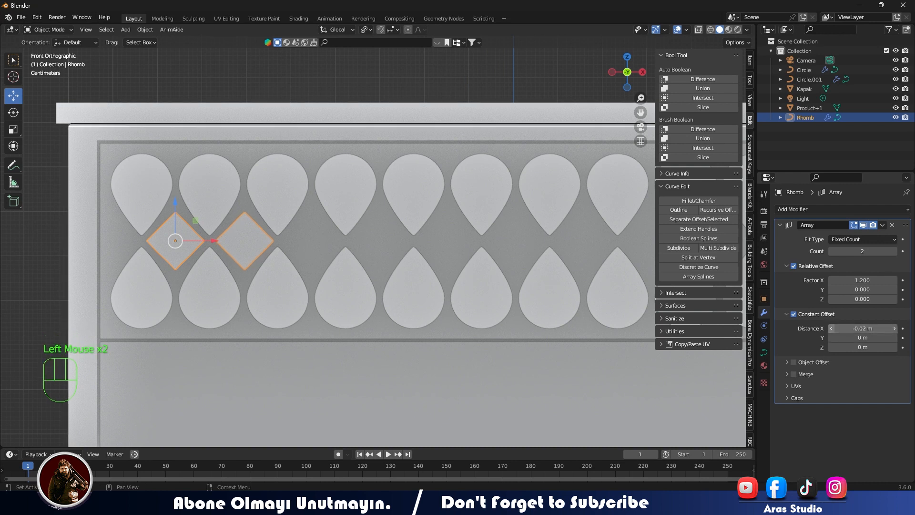
pyautogui.click(832, 329)
pyautogui.click(831, 329)
pyautogui.click(831, 329)
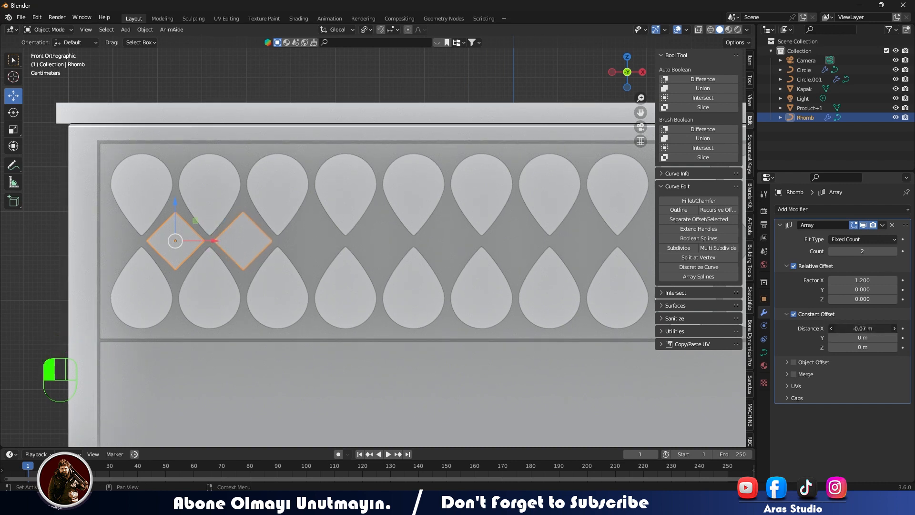
# - Set the rhomb array's count to 12
pyautogui.click(896, 251)
pyautogui.click(896, 251)
pyautogui.click(896, 251)
pyautogui.click(895, 252)
pyautogui.scroll(-2, 357, 282)
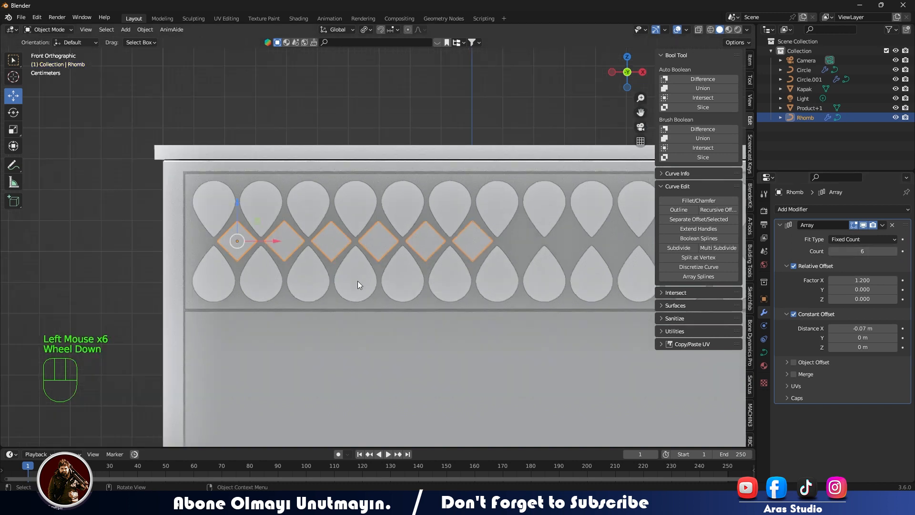
pyautogui.scroll(1, 442, 279)
pyautogui.keyDown('shift'); pyautogui.moveTo(442, 279); pyautogui.dragTo(307, 280, button='middle'); pyautogui.keyUp('shift')
pyautogui.click(895, 251)
pyautogui.click(896, 251)
pyautogui.click(896, 251)
pyautogui.click(895, 251)
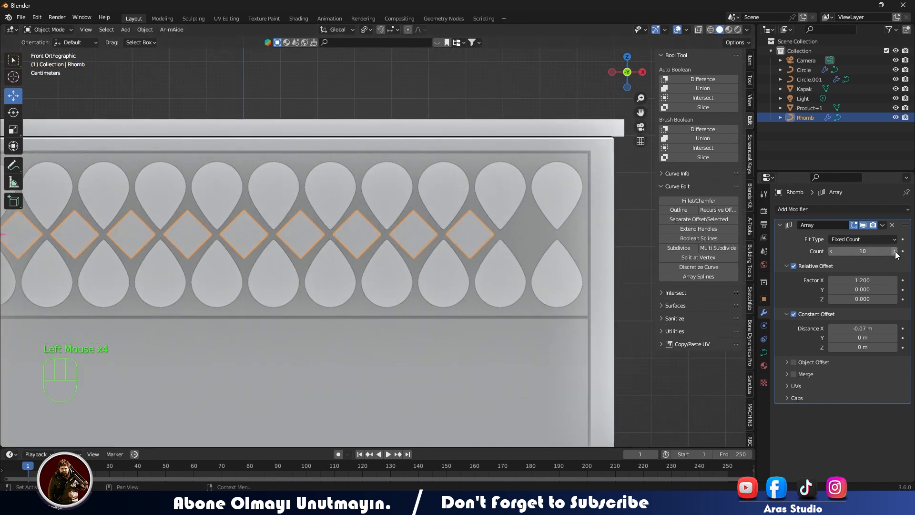
# - Shift the rhomb row one spacing along negative X so its first rhomb sits beside the first drop column
pyautogui.keyDown('shift'); pyautogui.moveTo(362, 253); pyautogui.dragTo(555, 252, button='middle'); pyautogui.keyUp('shift')
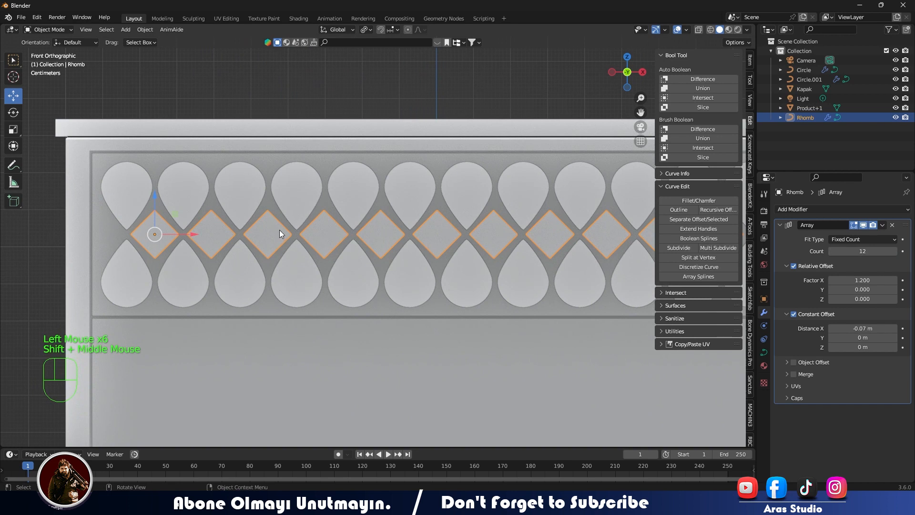
pyautogui.moveTo(194, 235); pyautogui.dragTo(135, 234)
pyautogui.scroll(-3, 334, 288)
pyautogui.moveTo(338, 290)
pyautogui.mouseDown(button='middle')
pyautogui.moveTo(354, 302)
pyautogui.moveTo(259, 304)
pyautogui.moveTo(334, 290)
pyautogui.mouseUp(button='middle')
# - Try to apply the Array modifier on the rhomb row
pyautogui.click(882, 225)
pyautogui.click(870, 234)
pyautogui.moveTo(477, 286); pyautogui.dragTo(281, 249, button='middle')
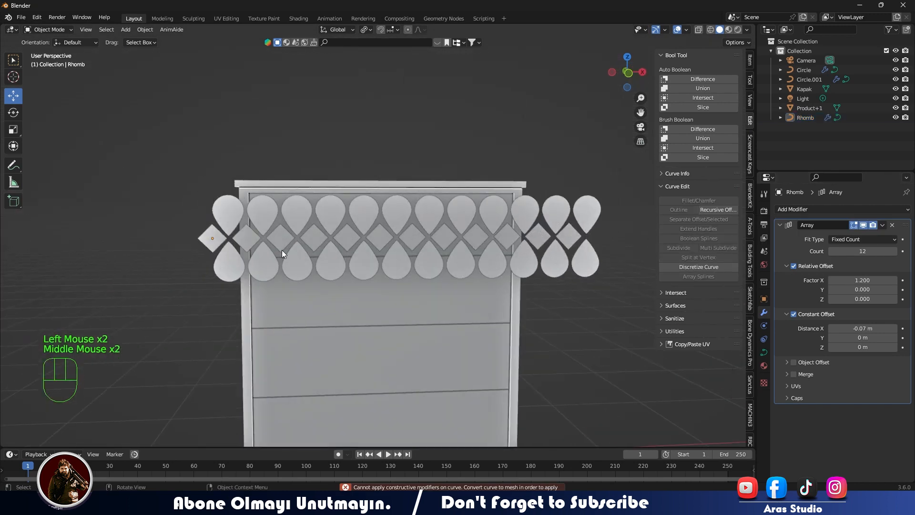
pyautogui.press('KP_1')
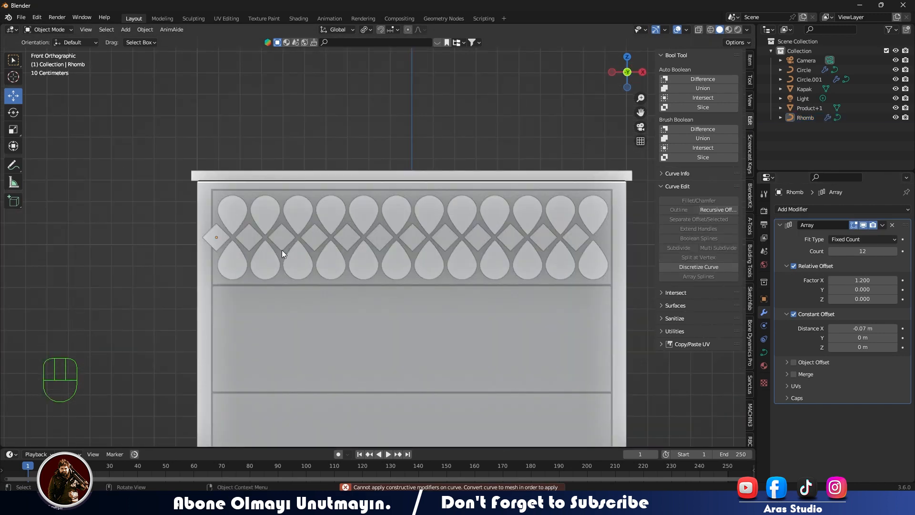
pyautogui.moveTo(559, 249); pyautogui.dragTo(441, 259, button='middle')
pyautogui.press('KP_1')
# - Try to apply the Array modifier on the lower drop row, with the rhomb row also selected and on its own
pyautogui.click(459, 213)
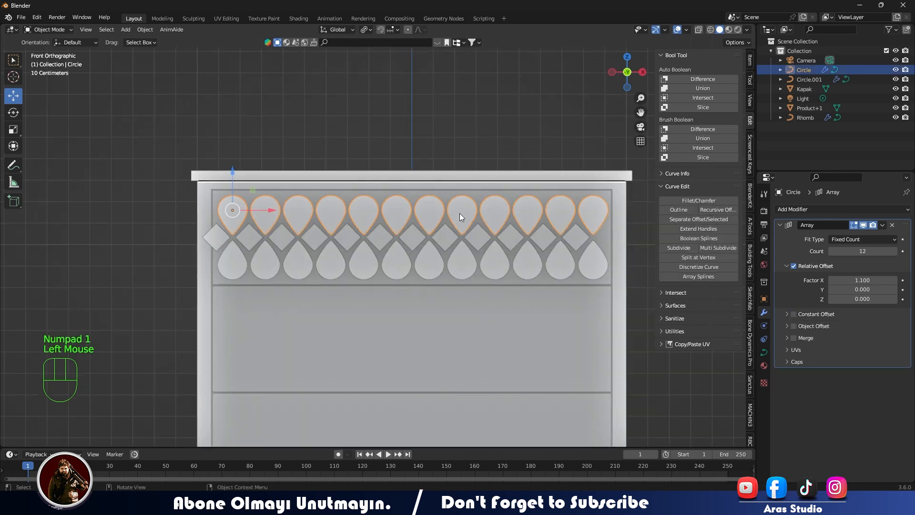
pyautogui.click(450, 238)
pyautogui.keyDown('shift'); pyautogui.click(456, 262); pyautogui.keyUp('shift')
pyautogui.click(883, 225)
pyautogui.click(869, 235)
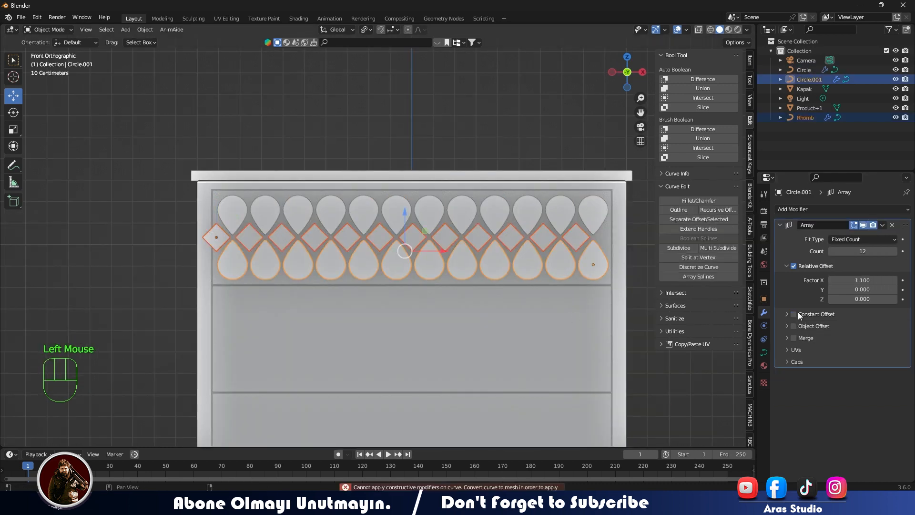
pyautogui.click(547, 168)
pyautogui.click(561, 262)
pyautogui.click(883, 225)
pyautogui.click(868, 236)
# - Examine the ornament rows from an angle and the lower drop row's curve in Edit Mode
pyautogui.moveTo(316, 266); pyautogui.dragTo(364, 284, button='middle')
pyautogui.click(441, 281)
pyautogui.click(368, 267)
pyautogui.click(396, 218)
pyautogui.click(238, 258)
pyautogui.moveTo(239, 258); pyautogui.dragTo(699, 293, button='middle')
pyautogui.press('Tab')
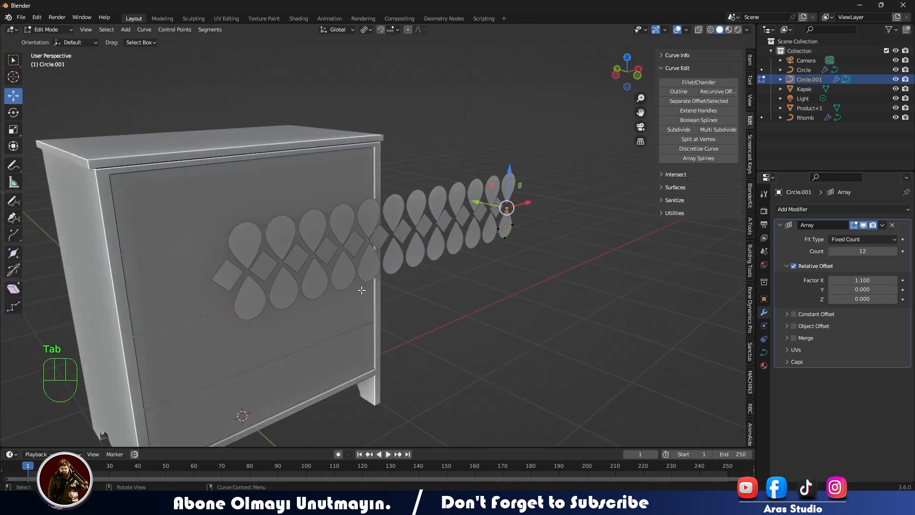
pyautogui.press('Tab')
# - Try to apply the Array modifier on the upper drop row
pyautogui.click(417, 300)
pyautogui.moveTo(417, 299); pyautogui.dragTo(283, 267, button='middle')
pyautogui.press('KP_1')
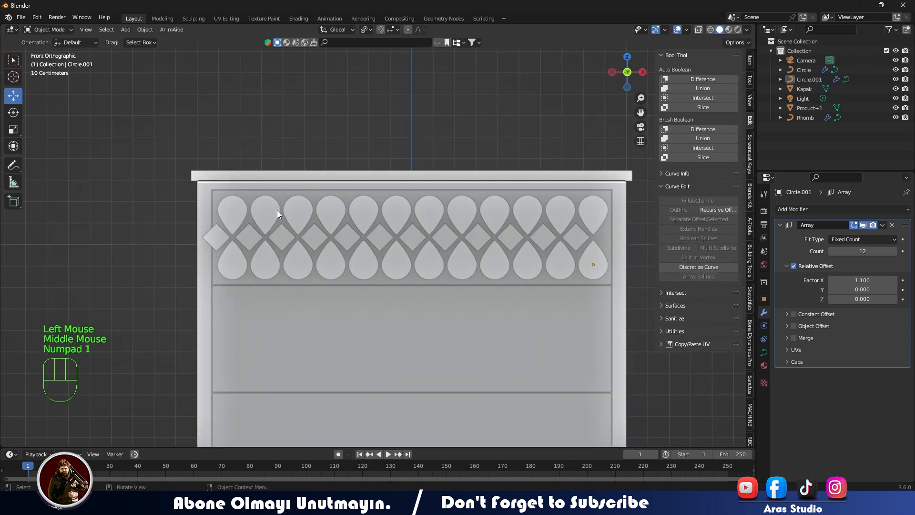
pyautogui.click(277, 210)
pyautogui.moveTo(882, 224); pyautogui.dragTo(877, 233)
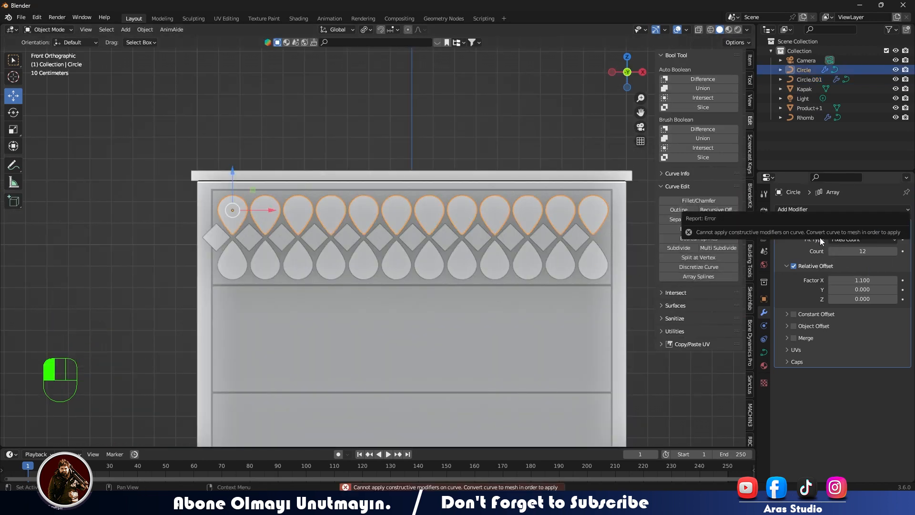
# - Convert the upper and lower drop rows from curves to meshes
pyautogui.moveTo(300, 239); pyautogui.dragTo(324, 239, button='middle')
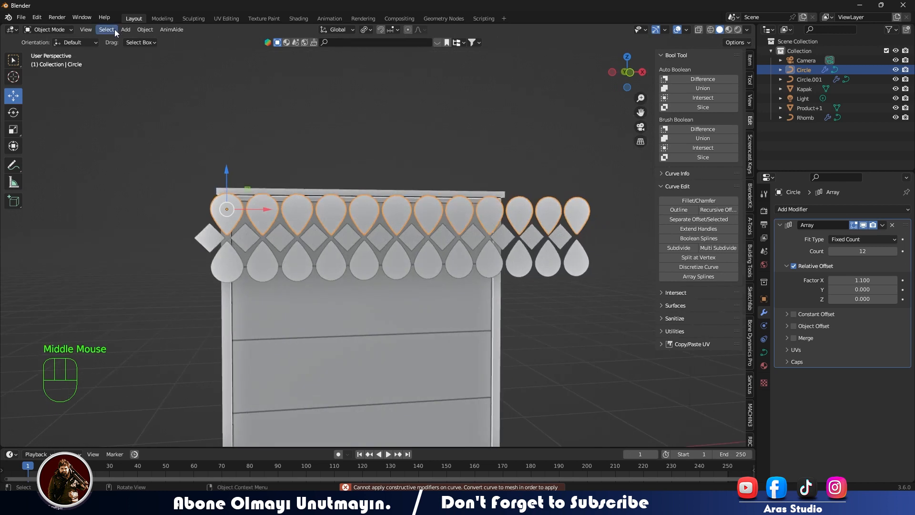
pyautogui.click(145, 30)
pyautogui.click(242, 318)
pyautogui.click(284, 263)
pyautogui.click(144, 29)
pyautogui.moveTo(176, 288)
pyautogui.click(252, 309)
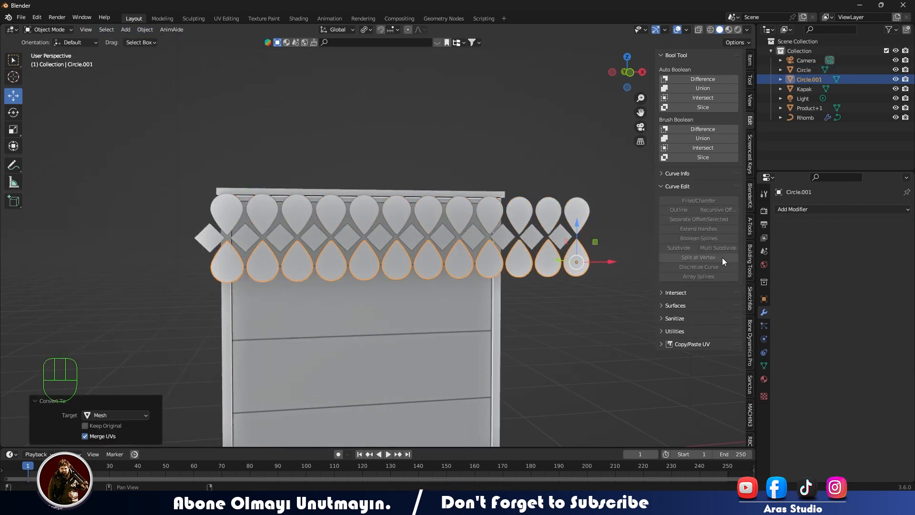
# - Convert the rhomb row from a curve to a mesh
pyautogui.click(562, 246)
pyautogui.click(883, 225)
pyautogui.click(868, 236)
pyautogui.click(144, 30)
pyautogui.moveTo(210, 309)
pyautogui.click(248, 319)
# - Join the lower drop row, the rhomb row and the upper drop row into one object
pyautogui.click(538, 310)
pyautogui.click(537, 308)
pyautogui.moveTo(537, 308); pyautogui.dragTo(484, 258, button='middle')
pyautogui.press('KP_1')
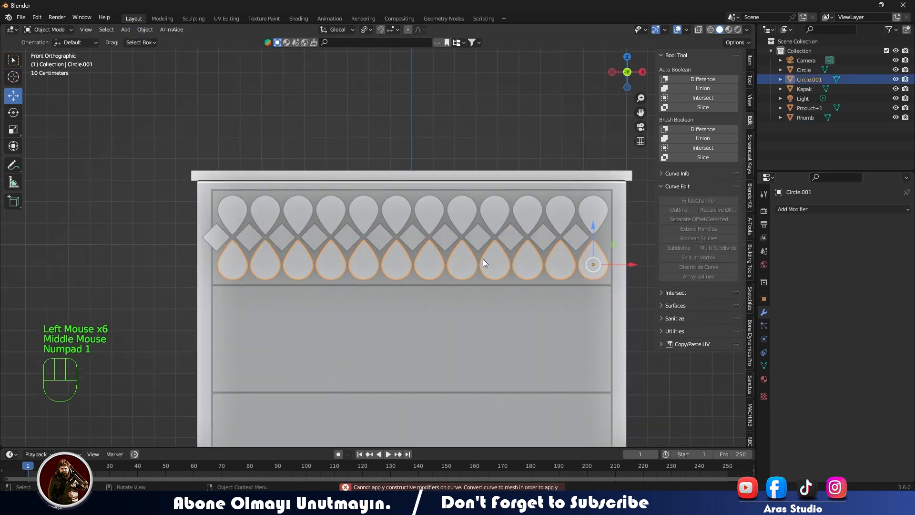
pyautogui.keyDown('shift'); pyautogui.click(483, 259); pyautogui.keyUp('shift')
pyautogui.keyDown('shift'); pyautogui.click(488, 214); pyautogui.keyUp('shift')
pyautogui.rightClick(491, 208)
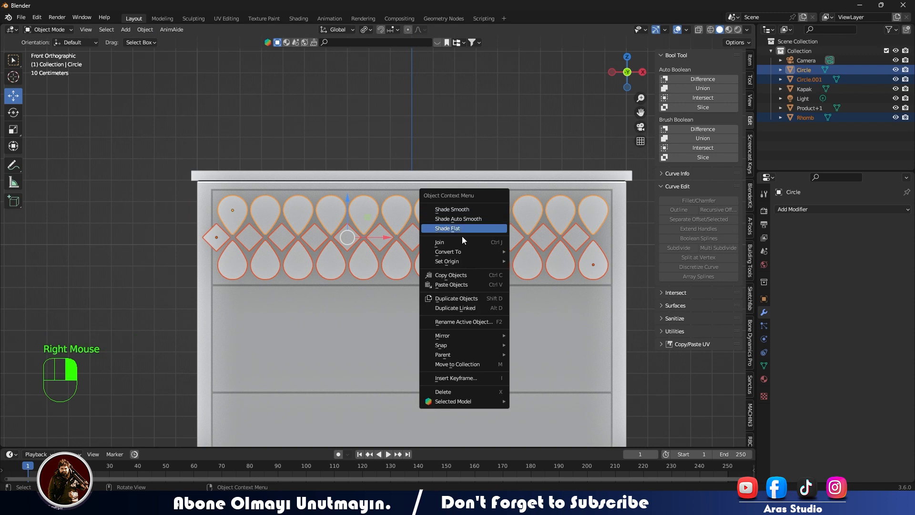
pyautogui.click(462, 236)
pyautogui.click(211, 234)
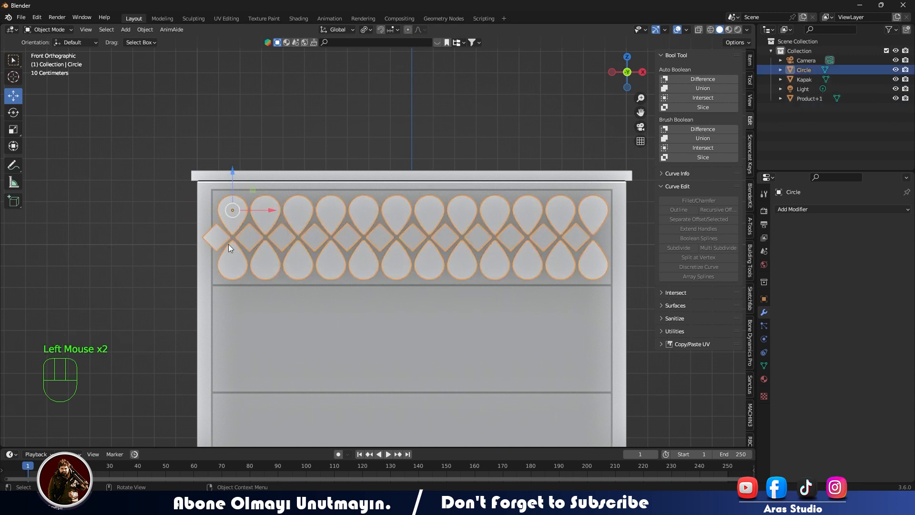
# - Delete the leftmost rhomb that sticks out past the drawer front from the joined ornament mesh
pyautogui.click(585, 238)
pyautogui.press('Tab')
pyautogui.press('Tab')
pyautogui.scroll(2, 215, 236)
pyautogui.moveTo(216, 236)
pyautogui.keyDown('shift'); pyautogui.mouseDown(button='middle')
pyautogui.moveTo(376, 245)
pyautogui.moveTo(233, 234)
pyautogui.mouseUp(button='middle'); pyautogui.keyUp('shift')
pyautogui.scroll(3, 376, 245)
pyautogui.press('Tab')
pyautogui.press('1')
pyautogui.click(167, 227)
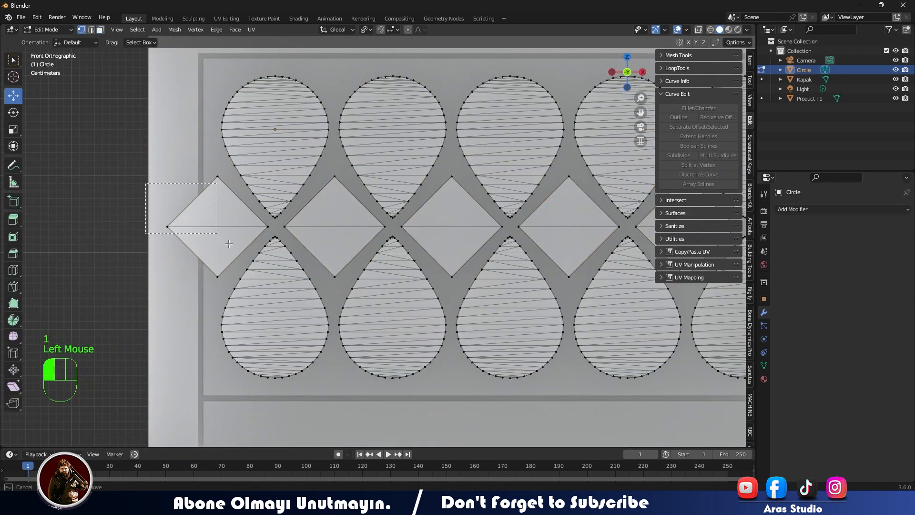
pyautogui.keyDown('shift'); pyautogui.click(218, 177); pyautogui.keyUp('shift')
pyautogui.keyDown('shift'); pyautogui.click(218, 277); pyautogui.keyUp('shift')
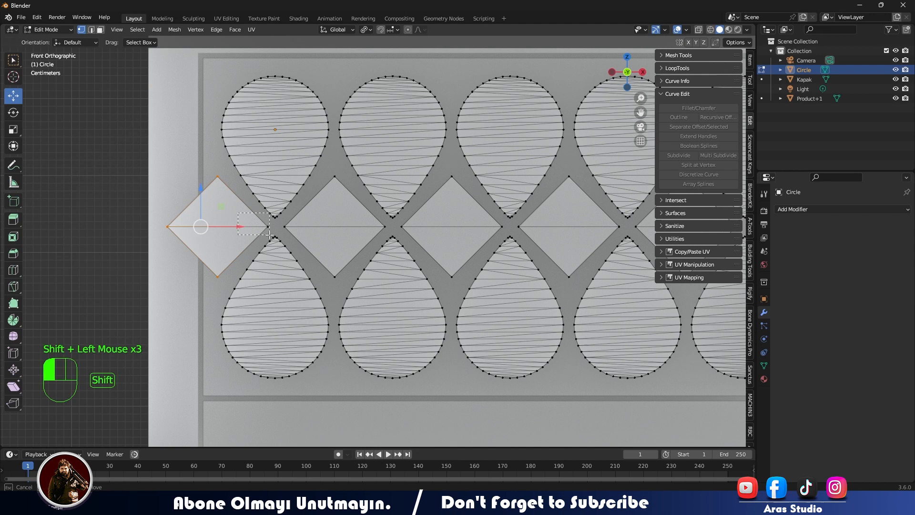
pyautogui.keyDown('shift'); pyautogui.moveTo(272, 229); pyautogui.dragTo(273, 230); pyautogui.keyUp('shift')
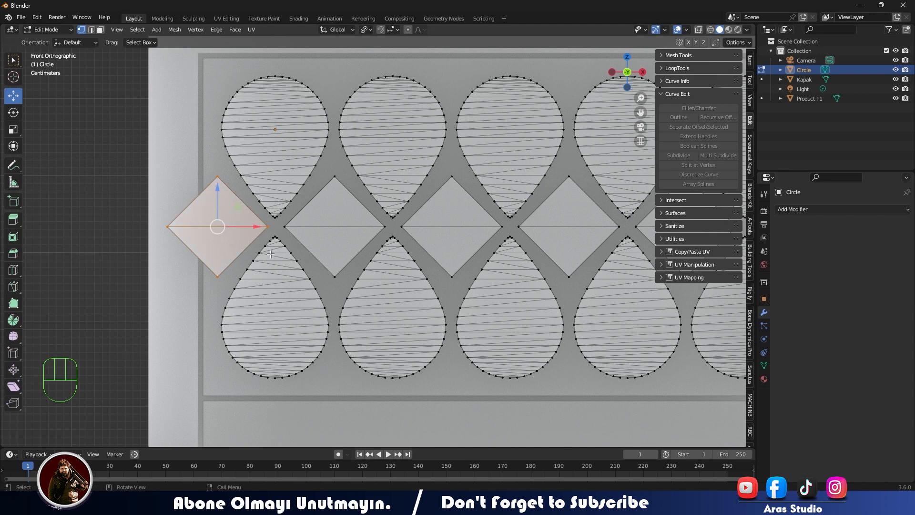
pyautogui.press('x')
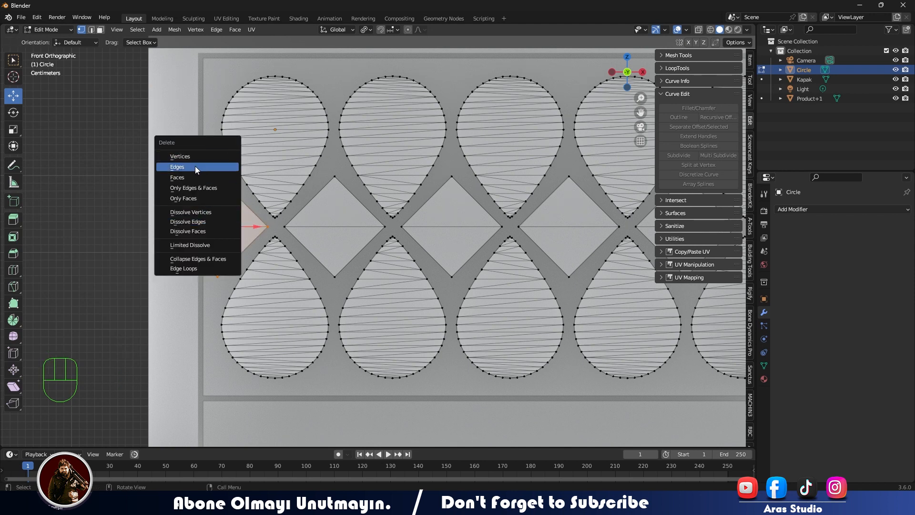
pyautogui.scroll(-3, 204, 266)
pyautogui.press('Tab')
pyautogui.scroll(-2, 347, 266)
pyautogui.keyDown('shift'); pyautogui.moveTo(333, 258); pyautogui.dragTo(253, 289, button='middle'); pyautogui.keyUp('shift')
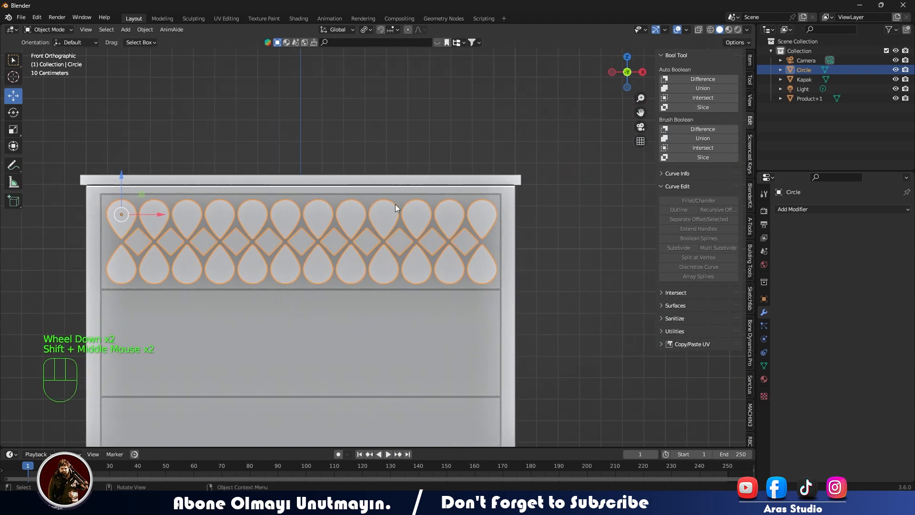
# - Delete the Light object from the scene
pyautogui.press('Tab')
pyautogui.press('Tab')
pyautogui.click(496, 223)
pyautogui.press('Tab')
pyautogui.press('a')
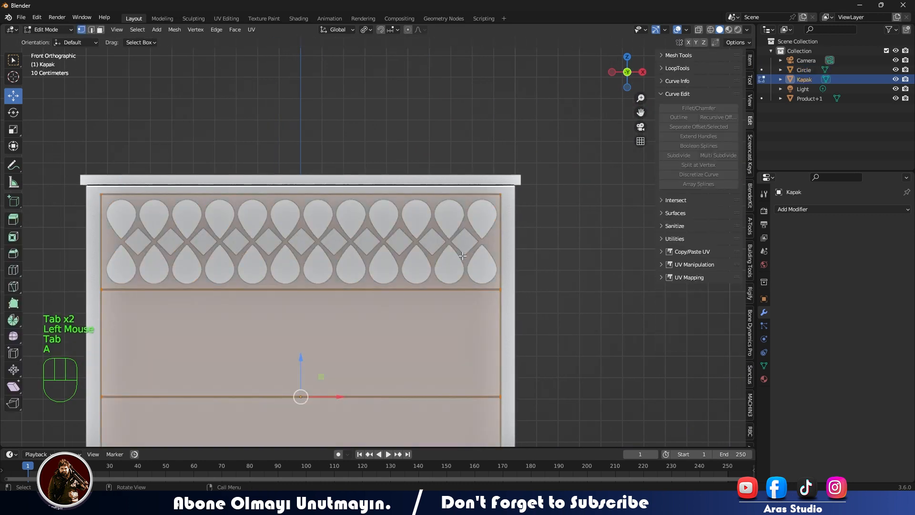
pyautogui.keyDown('shift'); pyautogui.click(803, 98); pyautogui.keyUp('shift')
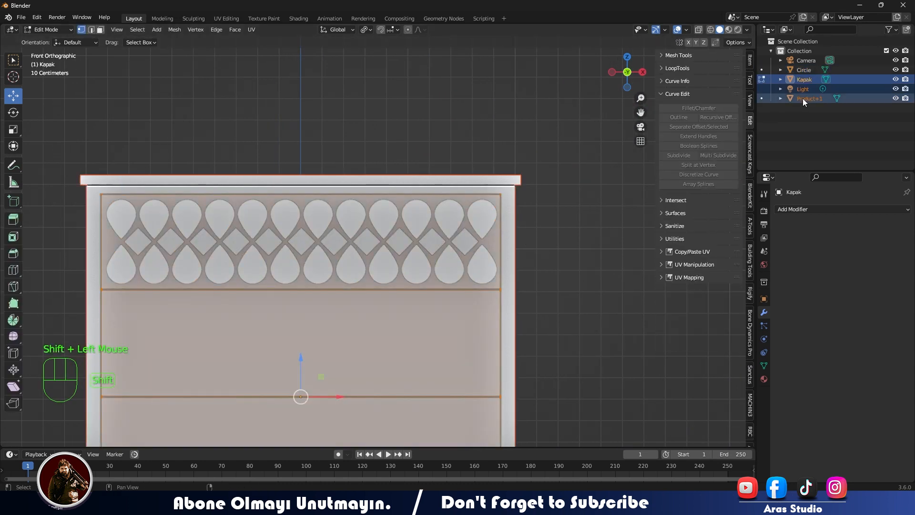
pyautogui.click(802, 90)
pyautogui.press('Delete')
# - Cut the drop and rhomb pattern into the uppermost drawer front of Kapak from the front view with Knife Project
pyautogui.click(799, 82)
pyautogui.keyDown('shift'); pyautogui.click(808, 89); pyautogui.keyUp('shift')
pyautogui.click(482, 267)
pyautogui.press('Tab')
pyautogui.click(481, 267)
pyautogui.click(481, 267)
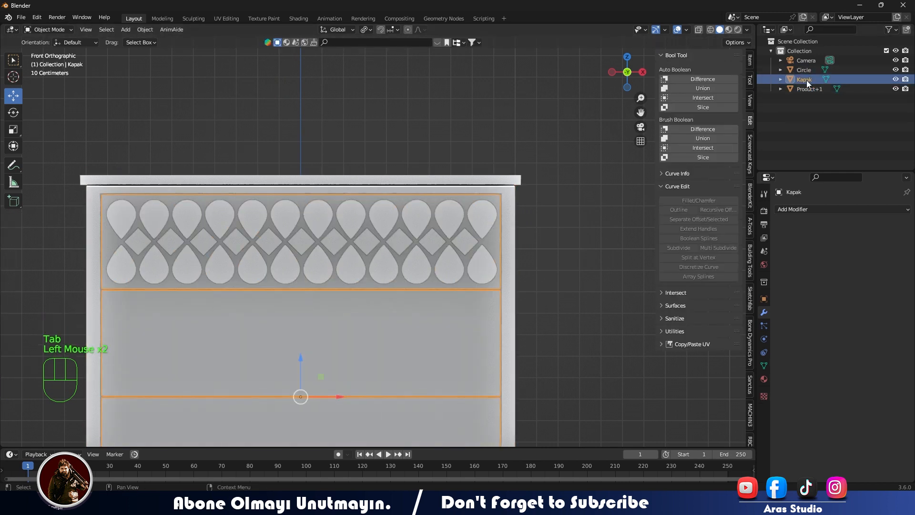
pyautogui.press('Tab')
pyautogui.press('a')
pyautogui.keyDown('shift'); pyautogui.click(802, 72); pyautogui.keyUp('shift')
pyautogui.click(173, 31)
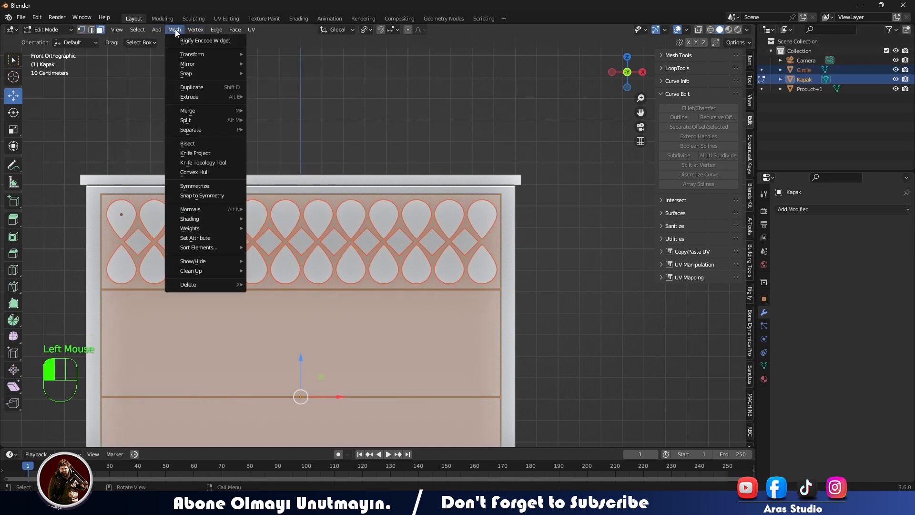
pyautogui.click(195, 153)
pyautogui.moveTo(205, 167); pyautogui.dragTo(308, 241, button='middle')
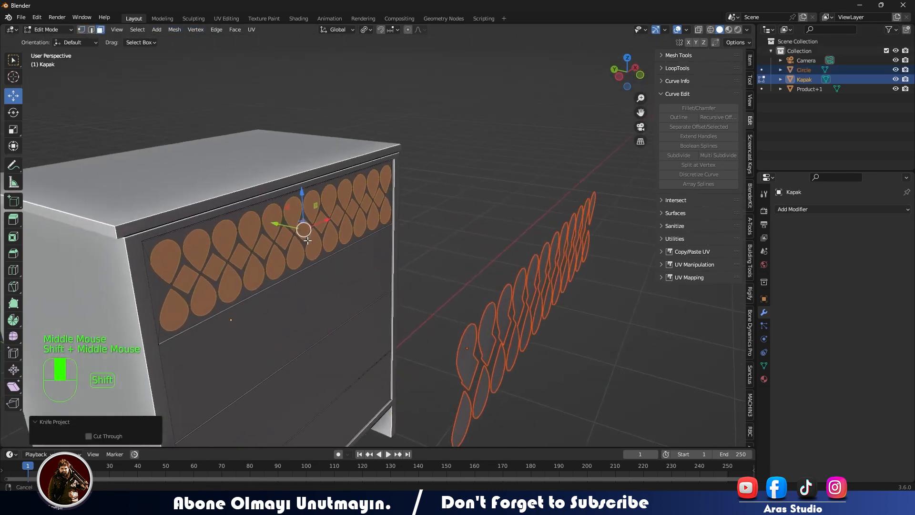
# - Extrude the cut drop and rhomb faces of the uppermost drawer about 0.0135 m inward
pyautogui.press('e')
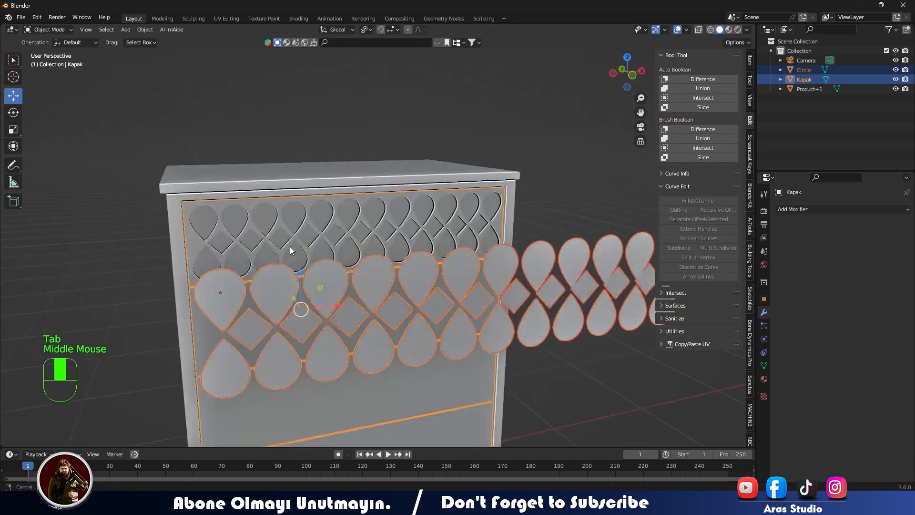
pyautogui.moveTo(290, 247)
pyautogui.mouseDown(button='middle')
pyautogui.moveTo(270, 258)
pyautogui.moveTo(286, 239)
pyautogui.mouseUp(button='middle')
pyautogui.scroll(-2, 419, 237)
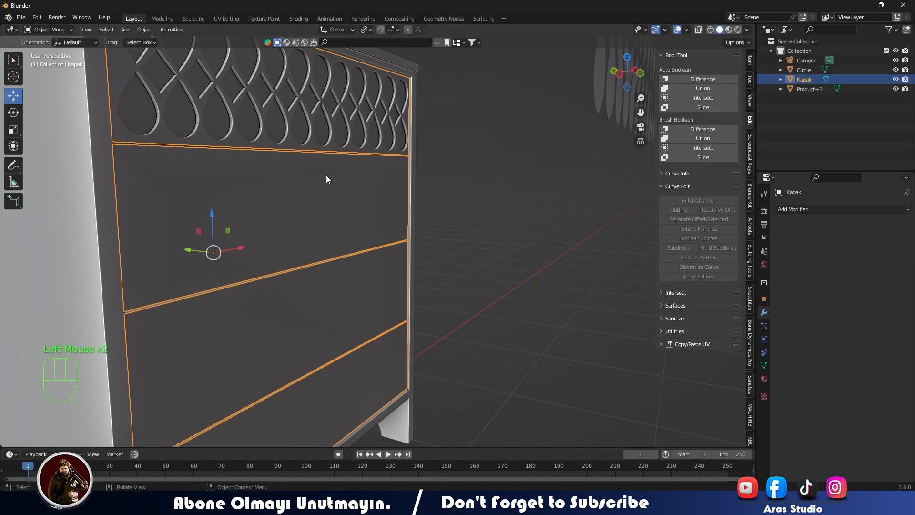
pyautogui.moveTo(327, 179); pyautogui.dragTo(467, 224, button='middle')
pyautogui.click(467, 224)
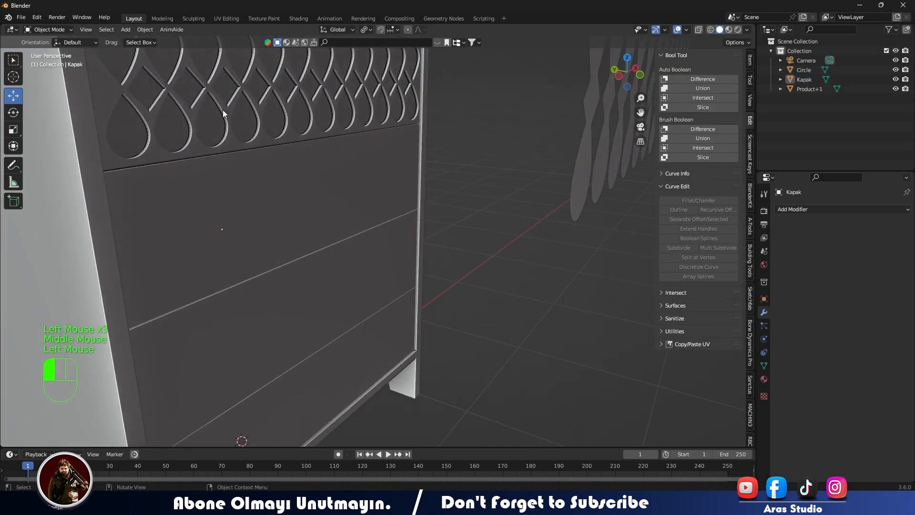
pyautogui.click(234, 185)
pyautogui.scroll(-2, 233, 185)
pyautogui.moveTo(293, 195); pyautogui.dragTo(342, 265, button='middle')
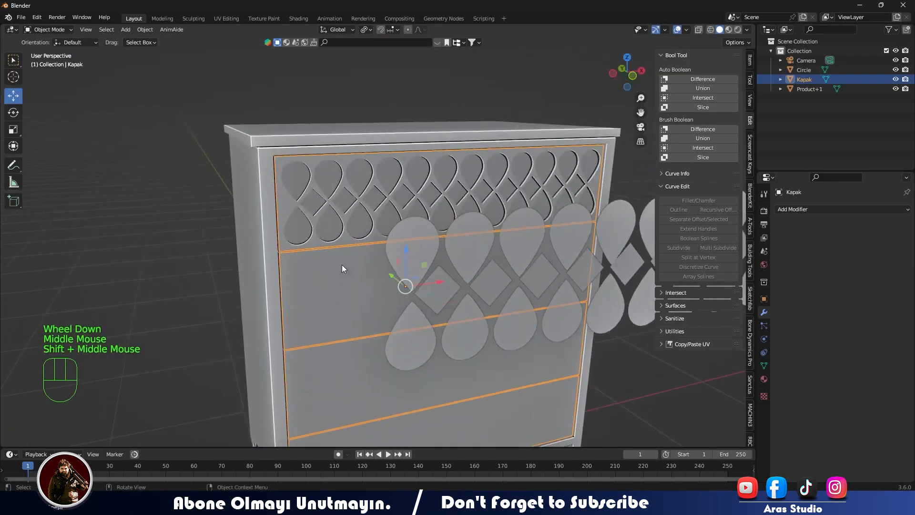
# - Move the ornament pattern object down 0.47535 m along Z to the second drawer
pyautogui.press('KP_1')
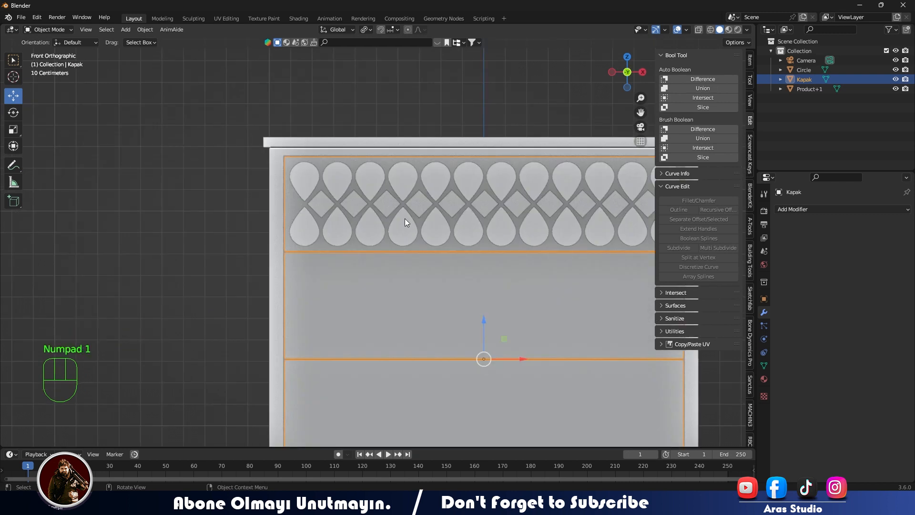
pyautogui.click(382, 210)
pyautogui.moveTo(305, 138); pyautogui.dragTo(328, 245)
pyautogui.keyDown('shift'); pyautogui.moveTo(491, 299); pyautogui.dragTo(296, 263, button='middle'); pyautogui.keyUp('shift')
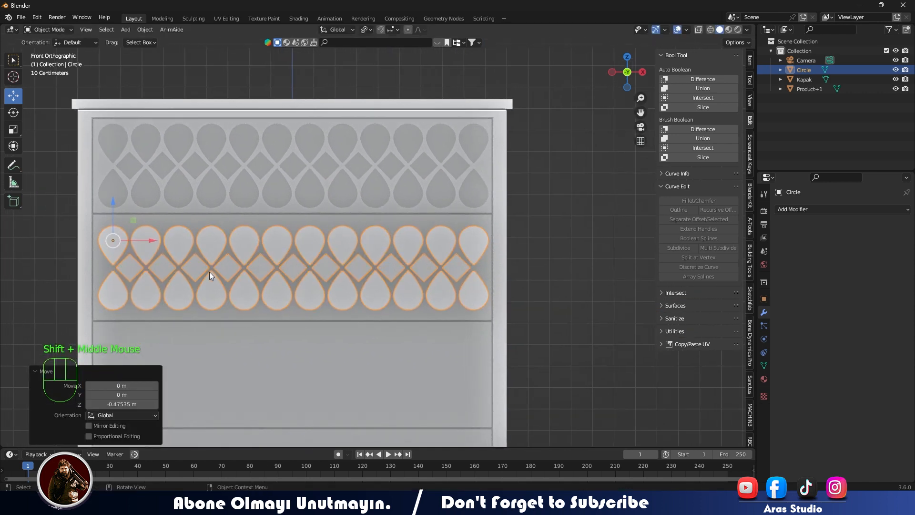
# - Add an Array modifier to the ornament pattern with relative offset factors of 0 on X and 1 on Z
pyautogui.moveTo(236, 262); pyautogui.dragTo(265, 271, button='middle')
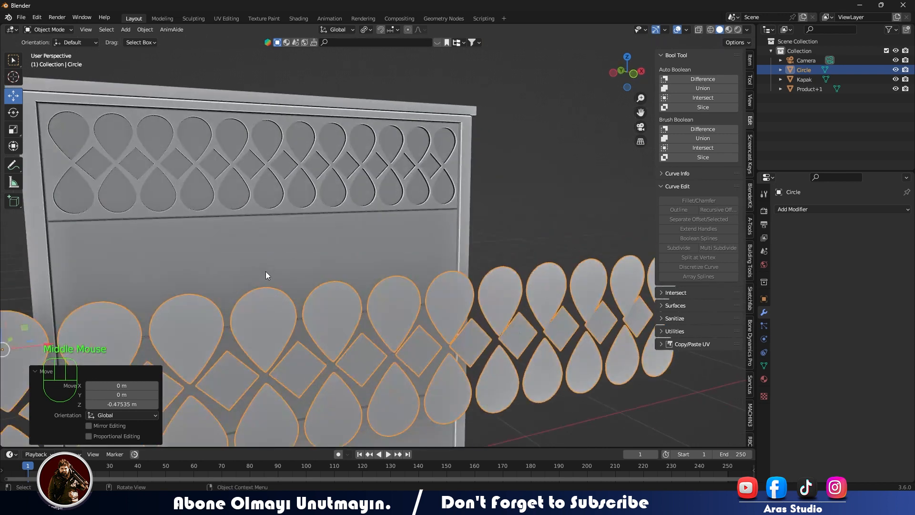
pyautogui.click(222, 254)
pyautogui.press('KP_1')
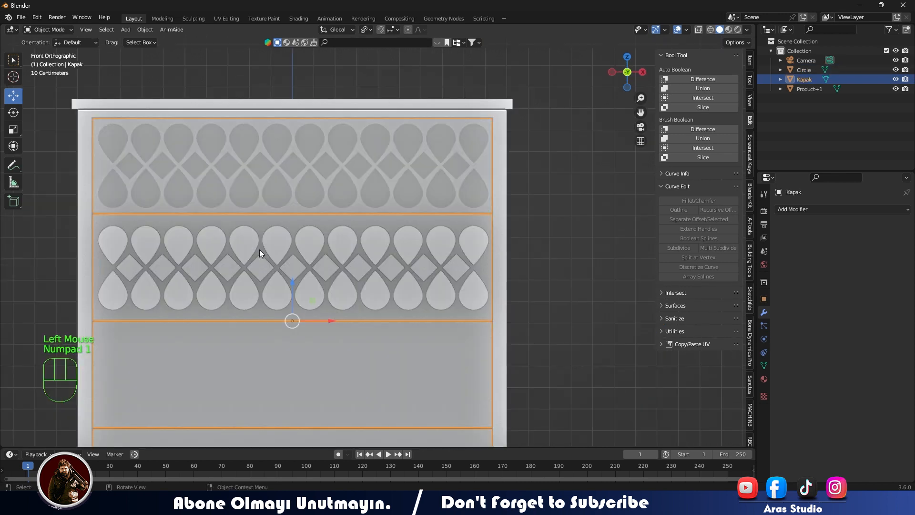
pyautogui.click(417, 243)
pyautogui.scroll(-3, 422, 236)
pyautogui.press('KP_1')
pyautogui.click(800, 212)
pyautogui.click(719, 239)
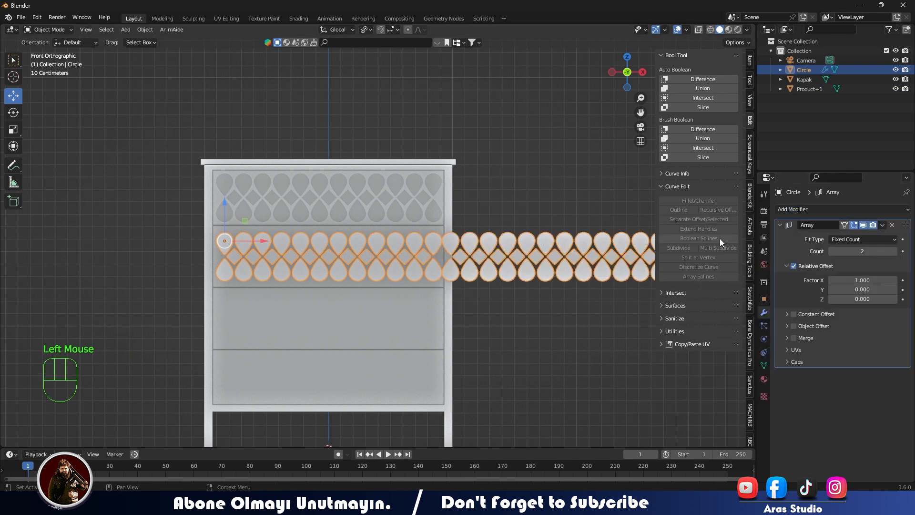
pyautogui.click(855, 298)
pyautogui.write('0')
pyautogui.press('Return')
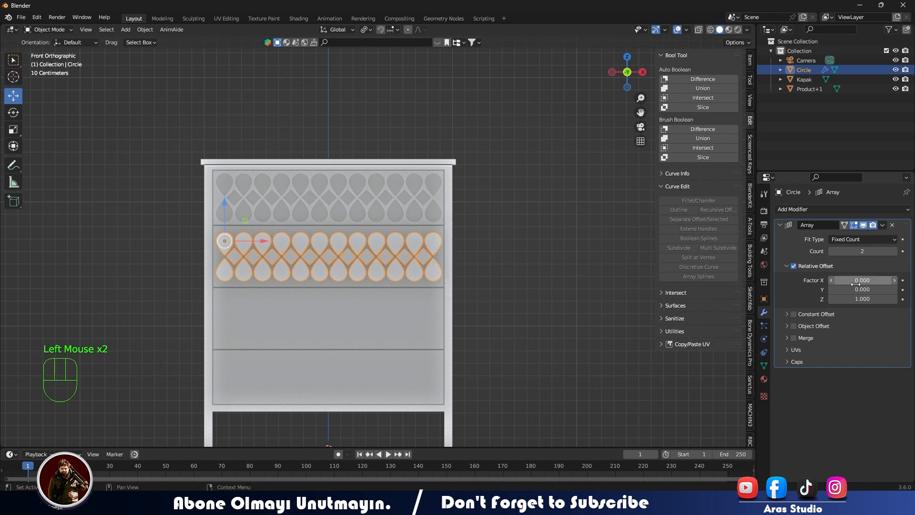
# - Set the array's relative offset to -1.2 on Y and 0 on Z so the copy lands on the third drawer
pyautogui.click(859, 290)
pyautogui.write('1')
pyautogui.press('Return')
pyautogui.click(859, 300)
pyautogui.write('0')
pyautogui.press('Return')
pyautogui.moveTo(861, 290); pyautogui.dragTo(835, 290)
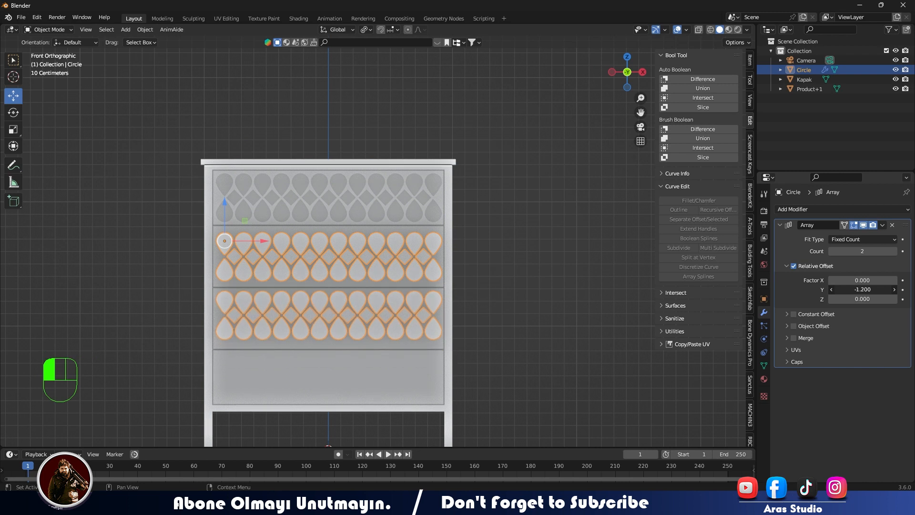
# - Enable the array's constant offset with a distance of 0 m on X and -0.44 m on Y
pyautogui.click(801, 316)
pyautogui.click(787, 314)
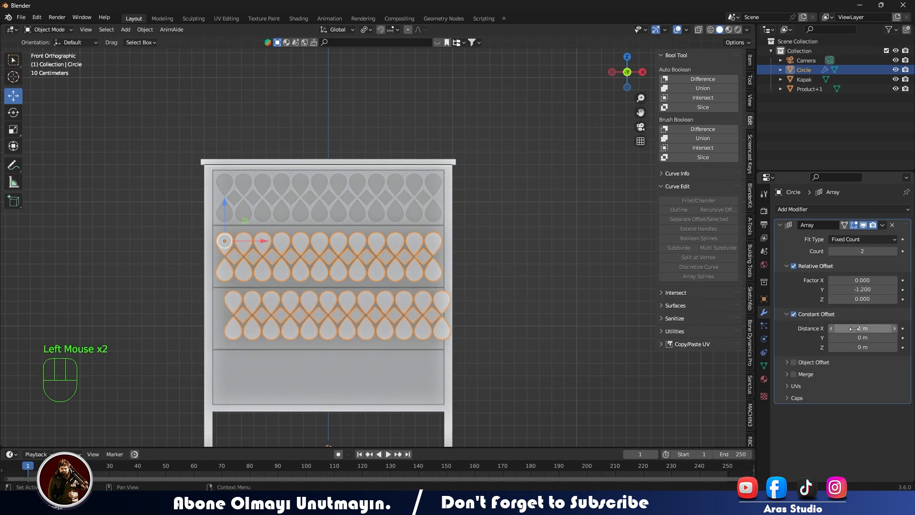
pyautogui.press('Return')
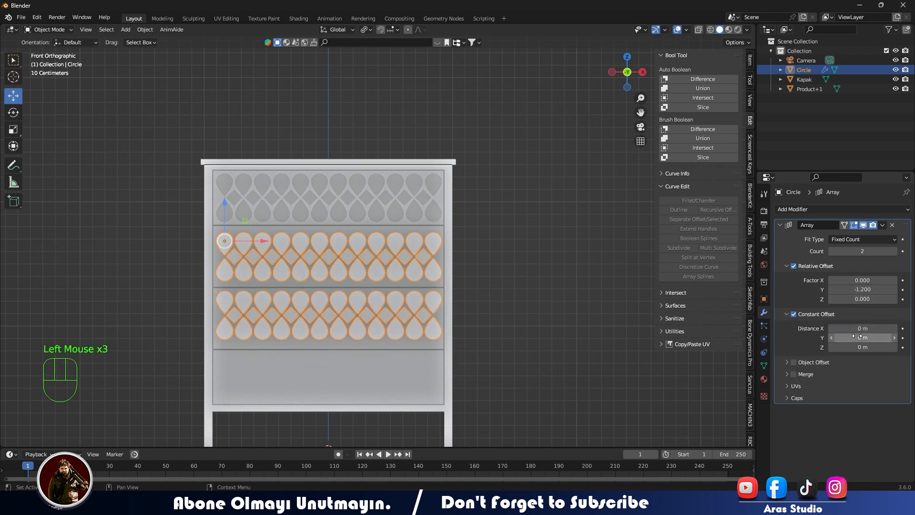
pyautogui.click(894, 341)
pyautogui.moveTo(894, 342); pyautogui.dragTo(859, 341)
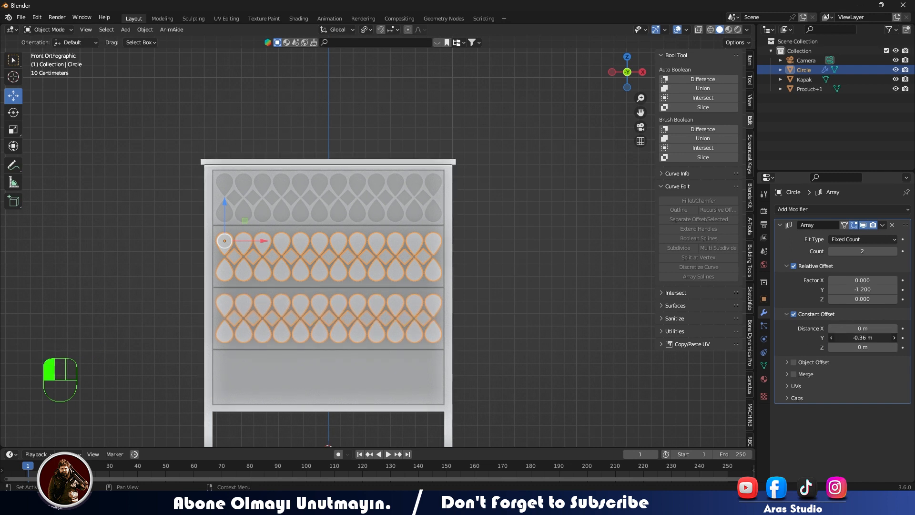
# - Set the array count to 3, the relative Y factor to -1.3 and the constant Y distance to 0.33 m
pyautogui.click(895, 252)
pyautogui.moveTo(862, 337); pyautogui.dragTo(885, 338)
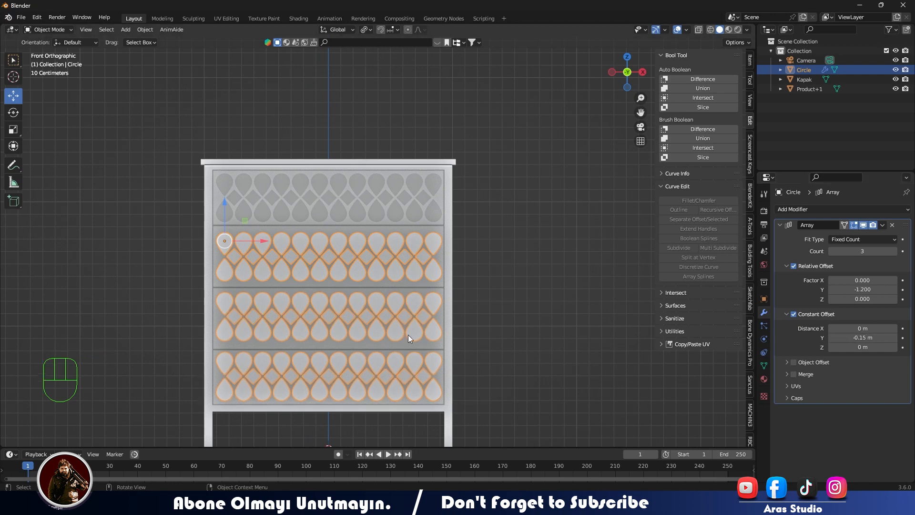
pyautogui.click(832, 290)
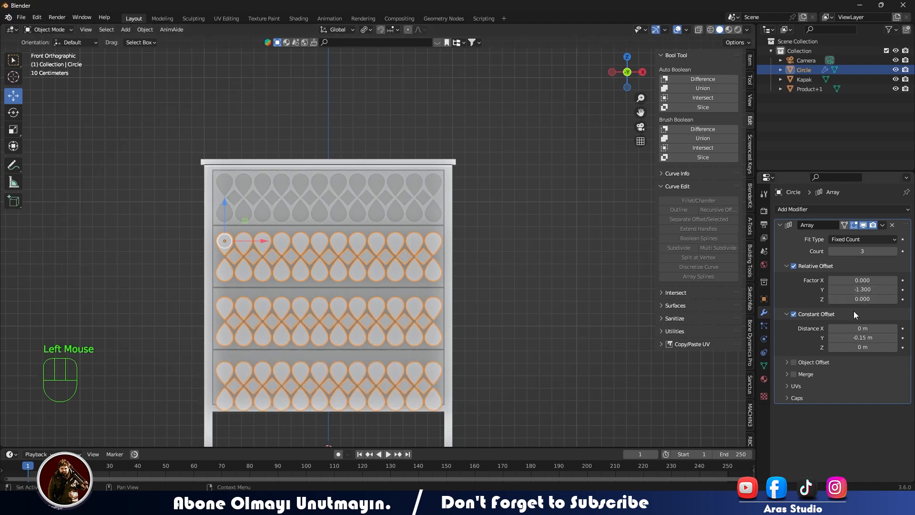
pyautogui.click(854, 338)
pyautogui.moveTo(854, 338); pyautogui.dragTo(896, 338)
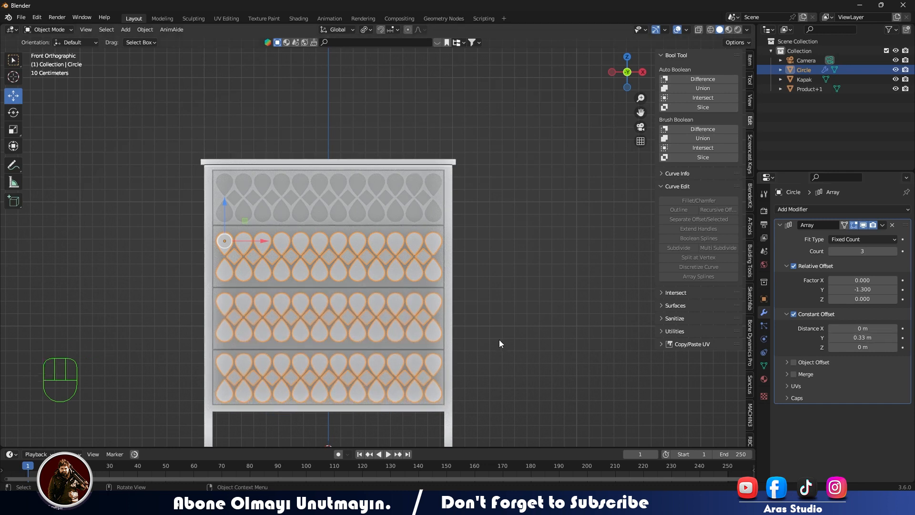
# - Cut the arrayed pattern into the three lower drawer fronts of Kapak from the front view with Knife Project
pyautogui.moveTo(499, 339); pyautogui.dragTo(537, 276, button='middle')
pyautogui.scroll(-3, 536, 280)
pyautogui.click(308, 283)
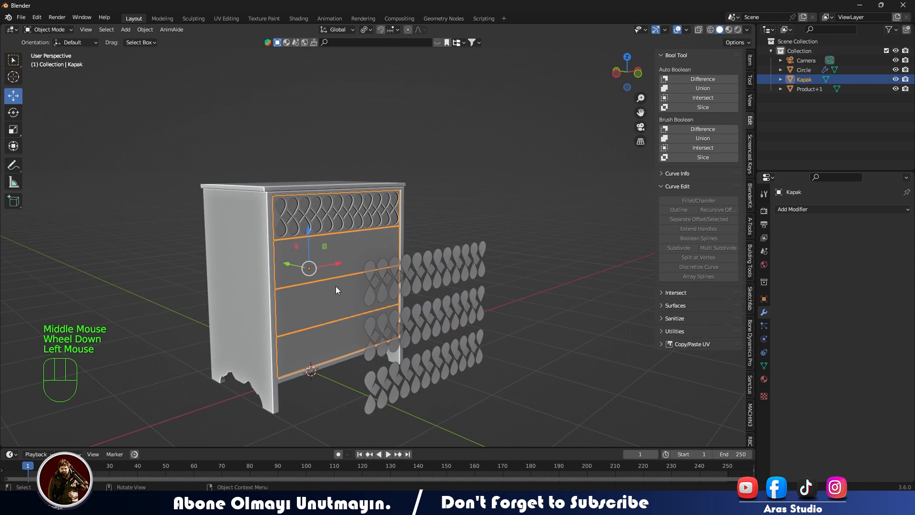
pyautogui.moveTo(336, 290); pyautogui.dragTo(295, 293, button='middle')
pyautogui.press('Tab')
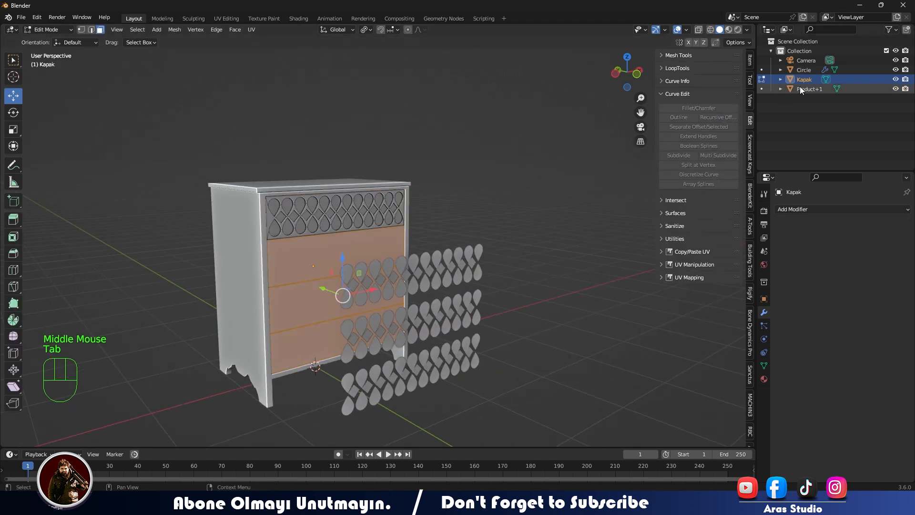
pyautogui.keyDown('shift'); pyautogui.click(801, 69); pyautogui.keyUp('shift')
pyautogui.moveTo(280, 167); pyautogui.dragTo(270, 170, button='middle')
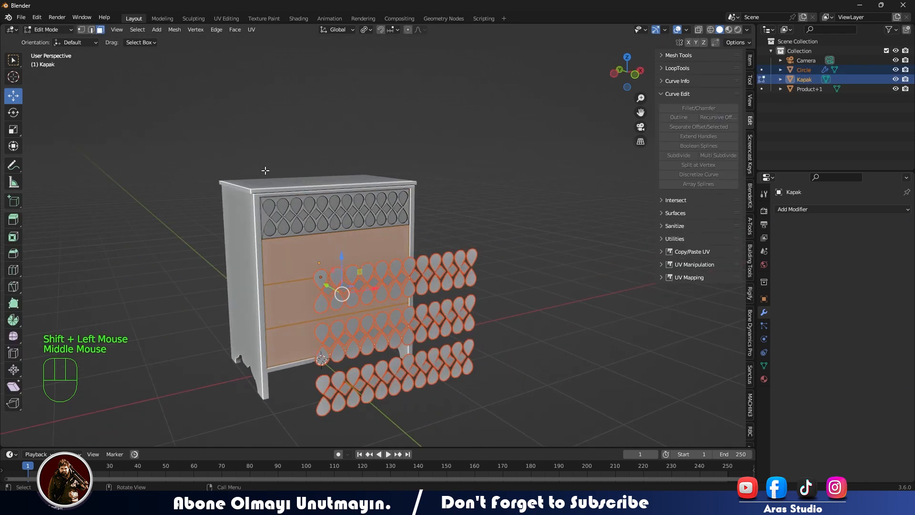
pyautogui.press('KP_1')
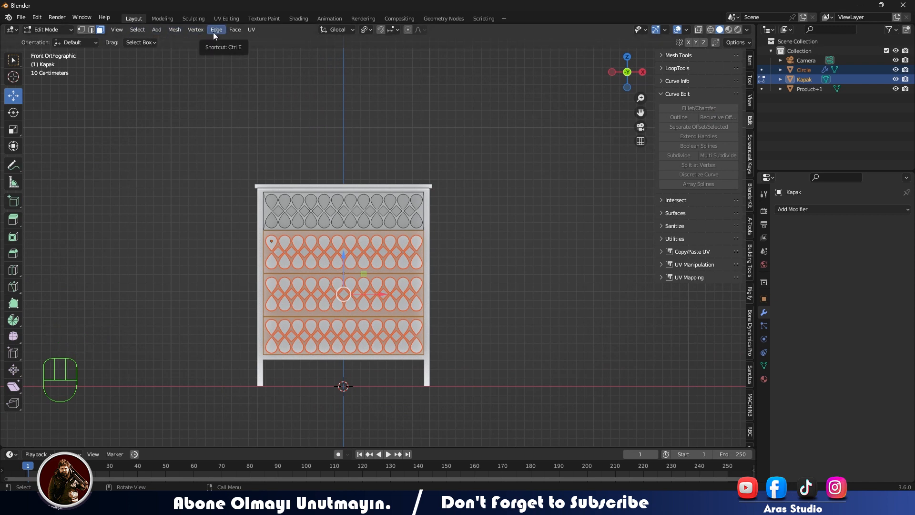
pyautogui.click(175, 31)
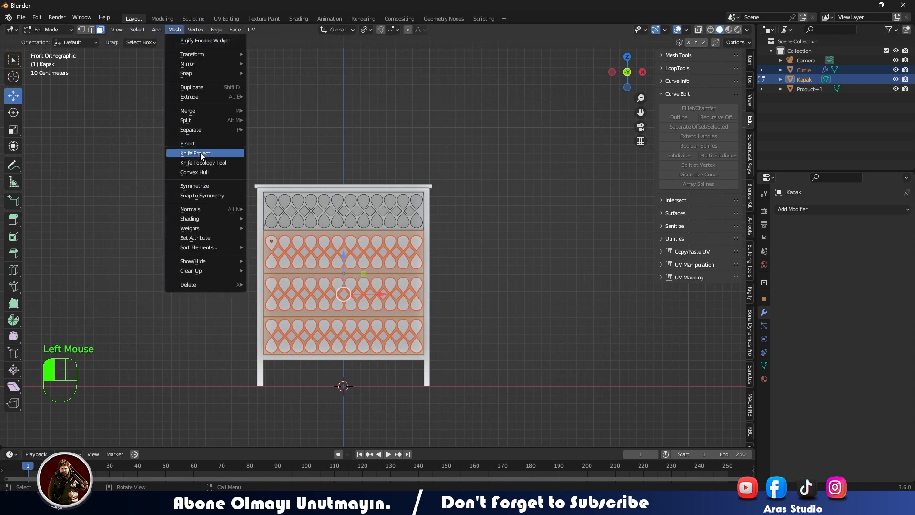
pyautogui.moveTo(288, 276); pyautogui.dragTo(347, 299, button='middle')
pyautogui.scroll(2, 349, 298)
pyautogui.moveTo(351, 299); pyautogui.dragTo(405, 290, button='middle')
pyautogui.scroll(1, 405, 289)
# - Extrude the cut ornament faces of the three lower drawer fronts inward and return to Object Mode
pyautogui.press('e')
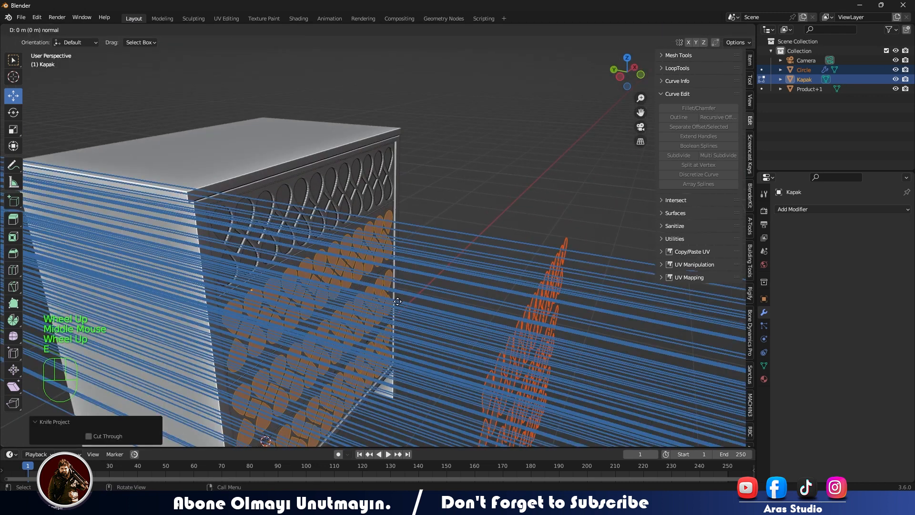
pyautogui.click(396, 303)
pyautogui.press('Tab')
pyautogui.moveTo(396, 303); pyautogui.dragTo(242, 290, button='middle')
pyautogui.scroll(-1, 205, 296)
pyautogui.scroll(1, 191, 299)
pyautogui.scroll(-1, 173, 302)
# - Hide the arrayed ornament pattern object in front of the chest
pyautogui.click(172, 302)
pyautogui.moveTo(172, 302); pyautogui.dragTo(185, 333, button='middle')
pyautogui.click(251, 288)
pyautogui.moveTo(250, 288); pyautogui.dragTo(246, 317, button='middle')
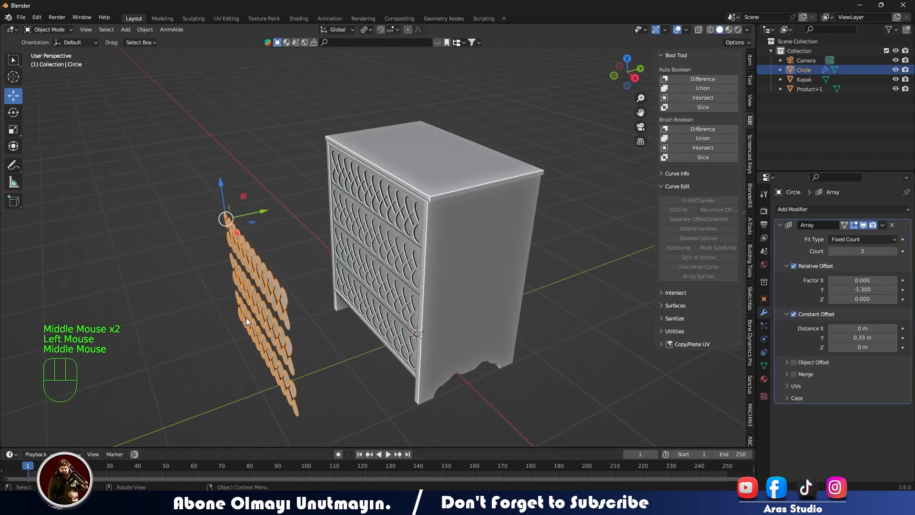
pyautogui.press('h')
# - Examine the recessed ornament pattern on all four drawer fronts at an angle and from the front
pyautogui.moveTo(238, 204); pyautogui.dragTo(437, 244, button='middle')
pyautogui.scroll(1, 286, 265)
pyautogui.scroll(-1, 296, 267)
pyautogui.scroll(1, 310, 272)
pyautogui.press('KP_1')
pyautogui.scroll(2, 418, 232)
pyautogui.scroll(-1, 402, 284)
pyautogui.scroll(1, 390, 264)
pyautogui.scroll(-1, 437, 244)
pyautogui.press('KP_1')
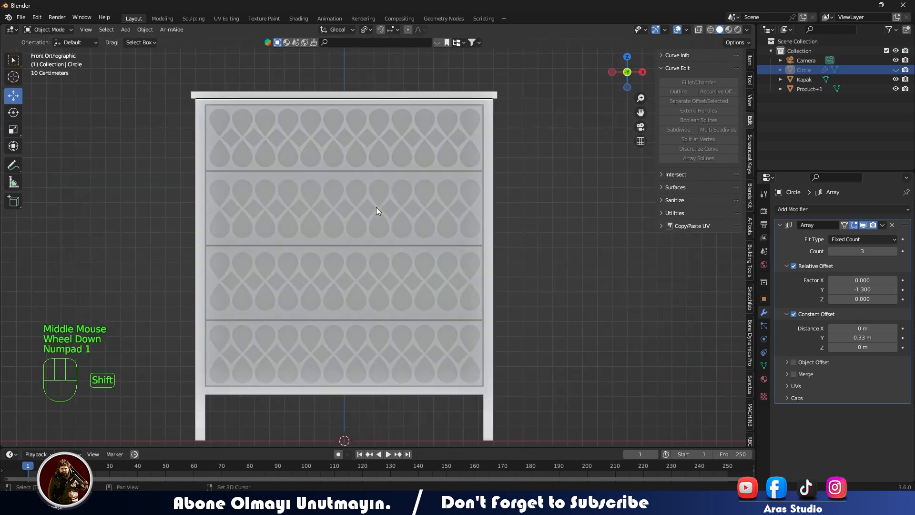
# - Add a UV sphere and raise it along Z until it floats above the chest of drawers
pyautogui.hotkey('shift', 'a')
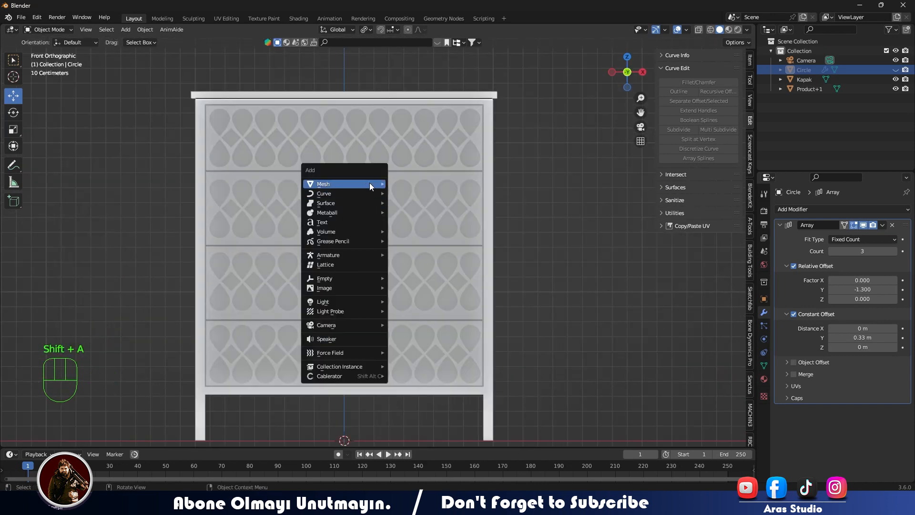
pyautogui.moveTo(361, 188)
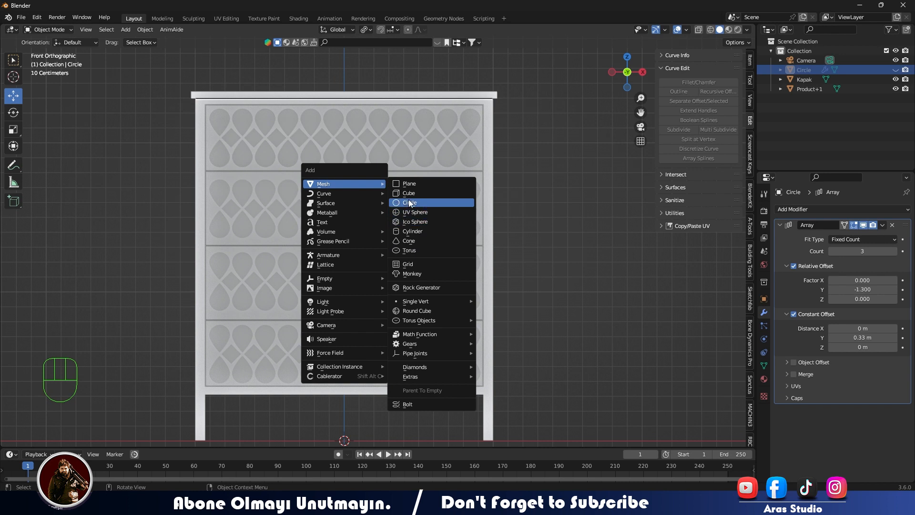
pyautogui.click(410, 213)
pyautogui.scroll(-2, 384, 327)
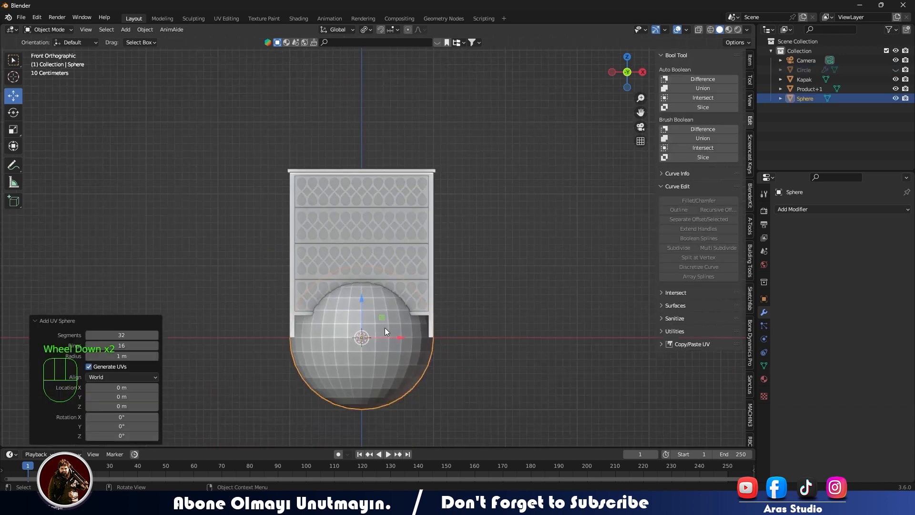
pyautogui.moveTo(362, 296); pyautogui.dragTo(373, 104)
pyautogui.scroll(2, 367, 176)
pyautogui.keyDown('shift'); pyautogui.moveTo(373, 104); pyautogui.dragTo(361, 179, button='middle'); pyautogui.keyUp('shift')
pyautogui.moveTo(361, 178); pyautogui.dragTo(362, 127)
# - Delete the lower half of the sphere in Edit Mode so only the upper dome is left
pyautogui.press('Tab')
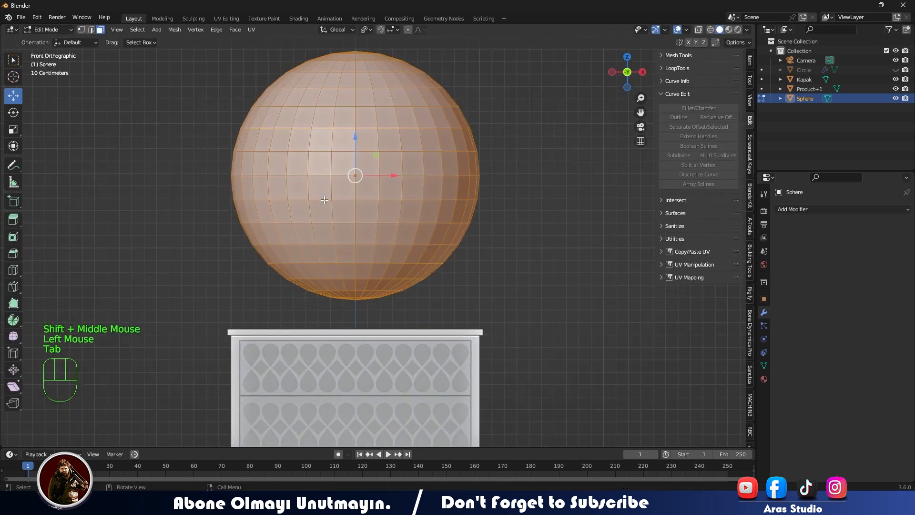
pyautogui.hotkey('alt', 'z')
pyautogui.moveTo(200, 184); pyautogui.dragTo(546, 313)
pyautogui.press('x')
pyautogui.click(454, 228)
# - Extrude the dome's open rim loop, then lower and shrink it to form a tapered underside
pyautogui.moveTo(362, 213); pyautogui.dragTo(359, 170, button='middle')
pyautogui.hotkey('alt', 'z')
pyautogui.click(348, 154)
pyautogui.press('2')
pyautogui.click(349, 159)
pyautogui.keyDown('alt'); pyautogui.keyDown('shift'); pyautogui.click(351, 164); pyautogui.keyUp('shift'); pyautogui.keyUp('alt')
pyautogui.keyDown('alt'); pyautogui.keyDown('shift'); pyautogui.click(357, 165); pyautogui.keyUp('shift'); pyautogui.keyUp('alt')
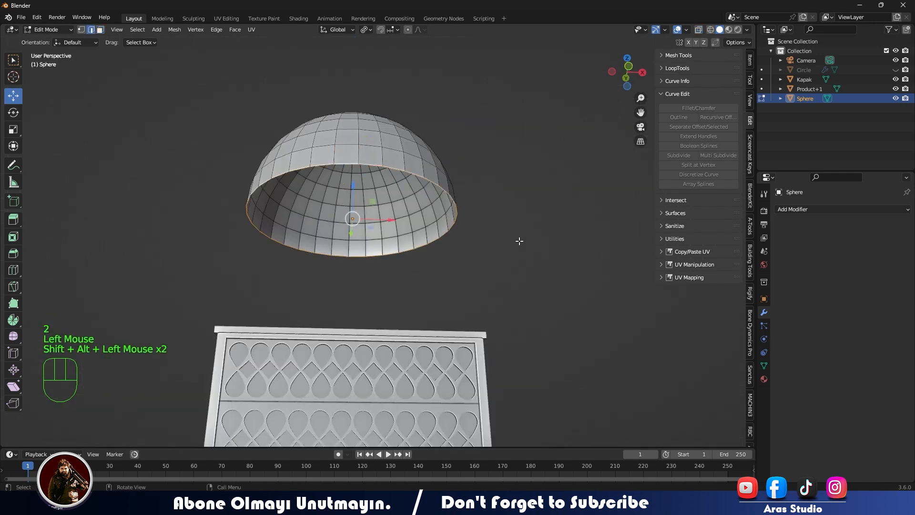
pyautogui.moveTo(519, 242); pyautogui.dragTo(519, 250, button='middle')
pyautogui.press('e')
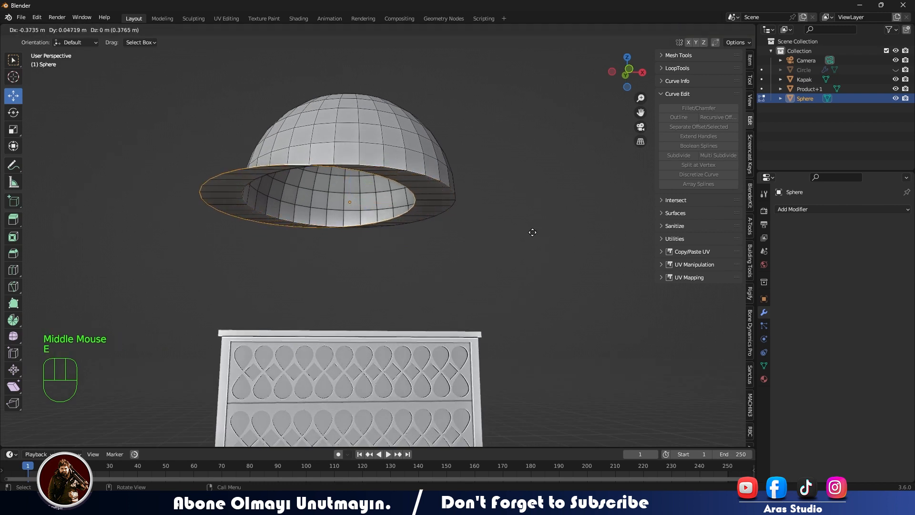
pyautogui.rightClick(527, 232)
pyautogui.press('s')
pyautogui.click(466, 233)
pyautogui.moveTo(350, 165); pyautogui.dragTo(351, 204)
pyautogui.press('s')
pyautogui.click(491, 232)
# - Extrude the narrowed rim straight down along Z into a cylindrical stem
pyautogui.press('e')
pyautogui.press('s')
pyautogui.rightClick(453, 274)
pyautogui.press('g')
pyautogui.press('z')
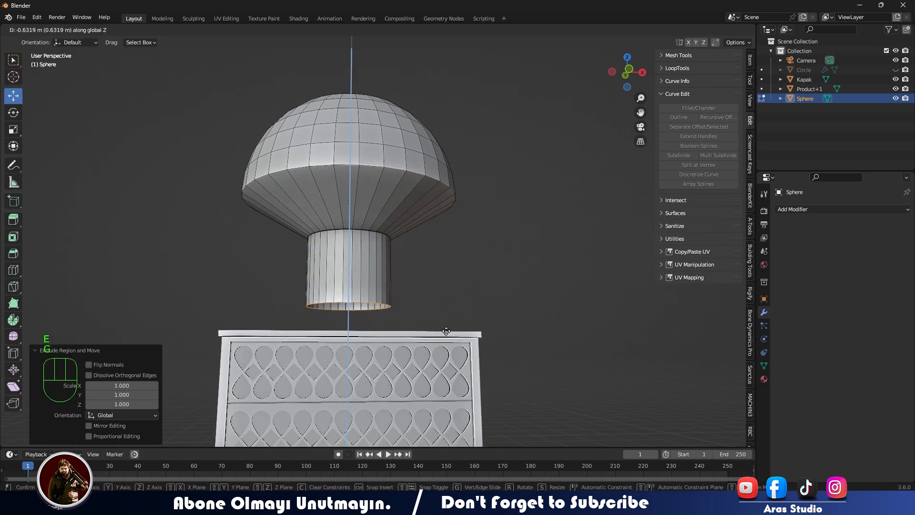
pyautogui.click(463, 317)
# - Scale the whole stem, including its joint with the taper, to 0.663 and raise it slightly
pyautogui.hotkey('alt', 'z')
pyautogui.moveTo(428, 270); pyautogui.dragTo(420, 267, button='middle')
pyautogui.press('KP_1')
pyautogui.click(278, 215)
pyautogui.moveTo(277, 215); pyautogui.dragTo(429, 328)
pyautogui.press('s')
pyautogui.click(451, 278)
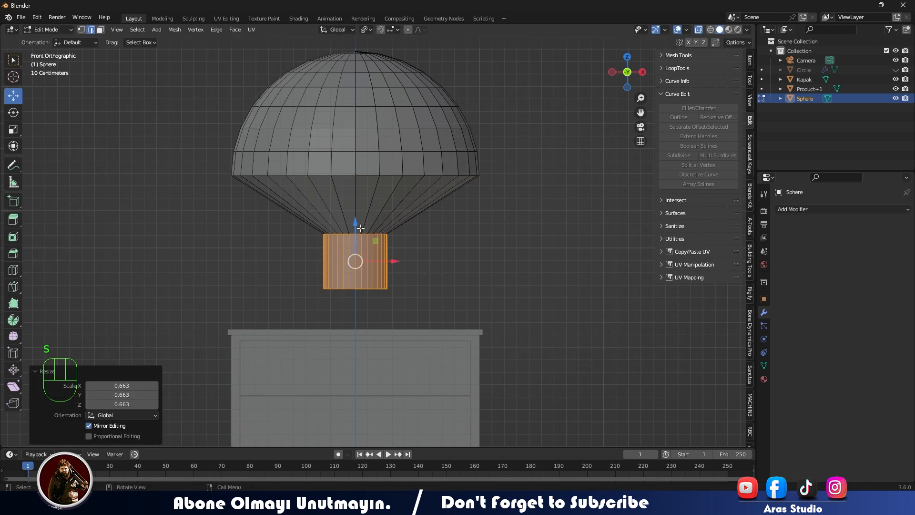
pyautogui.moveTo(355, 220); pyautogui.dragTo(355, 212)
# - Lengthen the stem by lowering its bottom edge loop to just above the chest top
pyautogui.moveTo(313, 274); pyautogui.dragTo(453, 325)
pyautogui.moveTo(355, 239); pyautogui.dragTo(459, 253)
pyautogui.click(459, 252)
pyautogui.hotkey('alt', 'z')
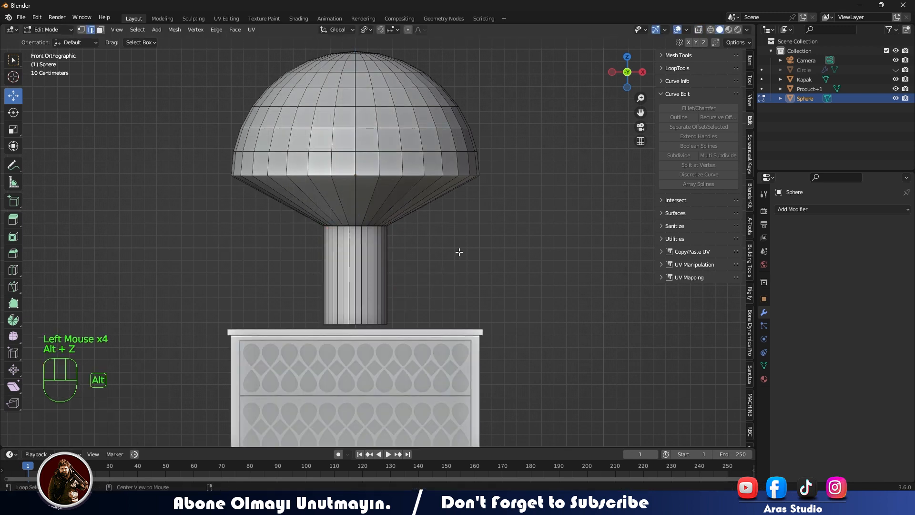
# - Bevel the knob's widest edge loop between dome and taper by about 0.15 m with 5 segments
pyautogui.moveTo(459, 252); pyautogui.dragTo(374, 231, button='middle')
pyautogui.scroll(2, 374, 231)
pyautogui.click(358, 121)
pyautogui.keyDown('alt'); pyautogui.keyDown('shift'); pyautogui.click(358, 120); pyautogui.keyUp('shift'); pyautogui.keyUp('alt')
pyautogui.keyDown('alt'); pyautogui.keyDown('shift'); pyautogui.click(447, 167); pyautogui.keyUp('shift'); pyautogui.keyUp('alt')
pyautogui.hotkey('ctrl', 'b')
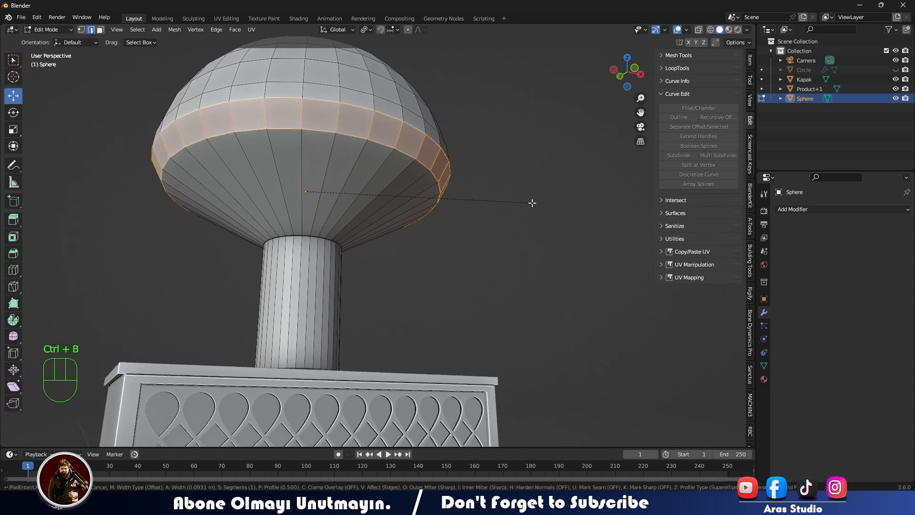
pyautogui.scroll(4, 531, 202)
pyautogui.click(537, 204)
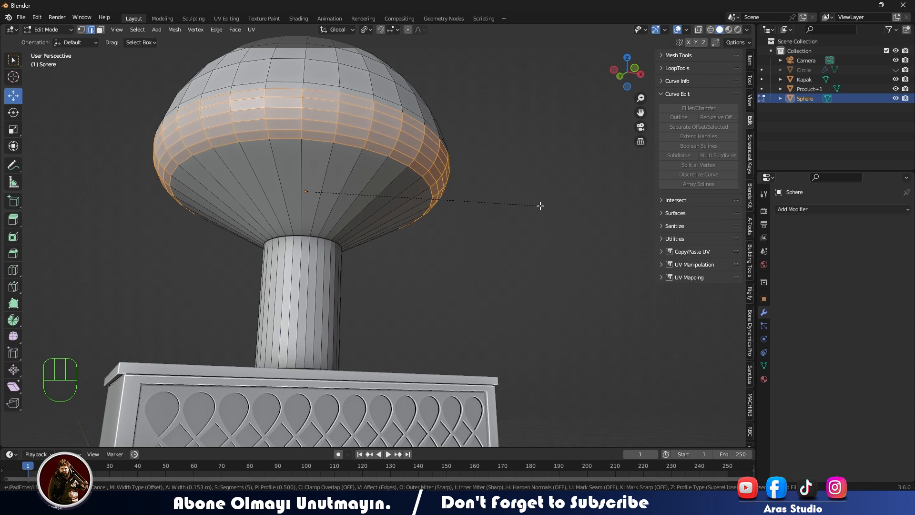
# - Return to Object Mode and apply Shade Auto Smooth to the knob
pyautogui.press('Tab')
pyautogui.moveTo(540, 205); pyautogui.dragTo(424, 236, button='middle')
pyautogui.scroll(-2, 425, 237)
pyautogui.click(434, 165)
pyautogui.rightClick(427, 138)
pyautogui.moveTo(427, 139)
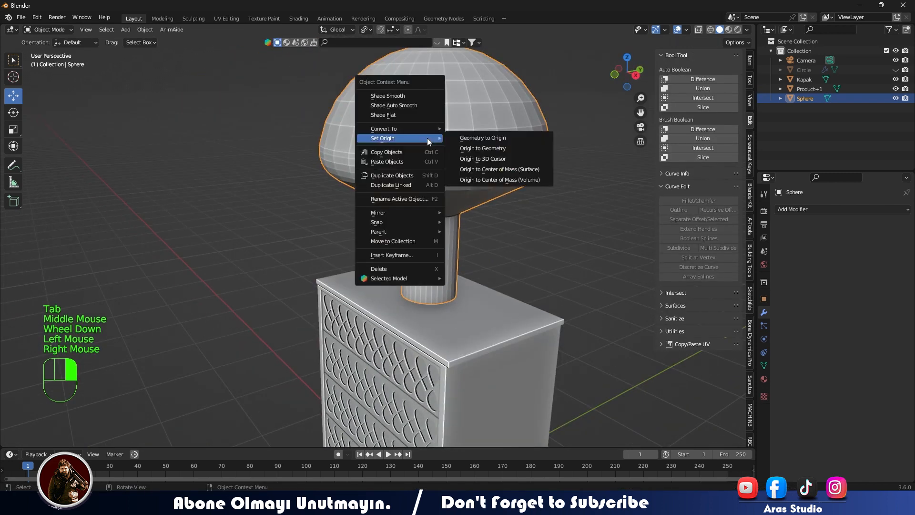
pyautogui.click(413, 107)
pyautogui.click(279, 222)
pyautogui.moveTo(279, 223); pyautogui.dragTo(422, 236, button='middle')
pyautogui.scroll(1, 423, 237)
pyautogui.scroll(-3, 423, 237)
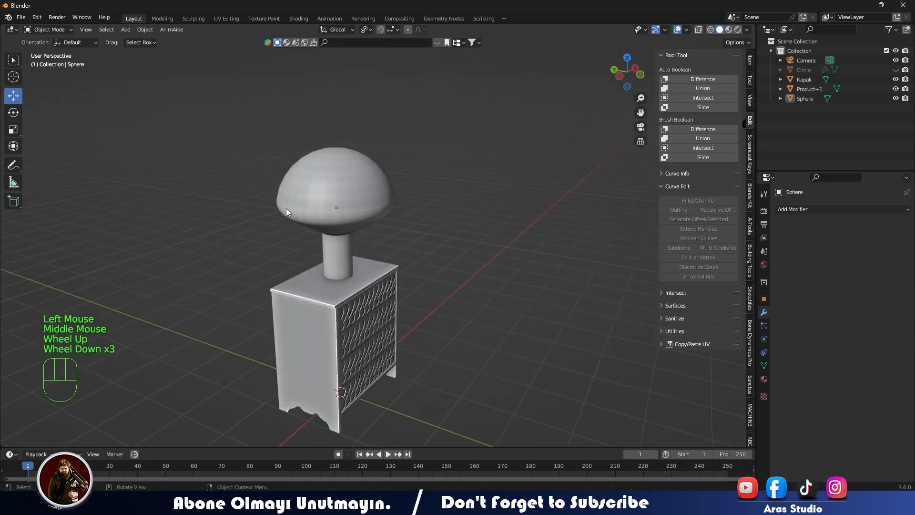
# - Scale the knob down from the front view and apply its object transform
pyautogui.click(389, 205)
pyautogui.press('KP_1')
pyautogui.press('s')
pyautogui.click(399, 213)
pyautogui.hotkey('shift', 'a')
pyautogui.click(424, 164)
pyautogui.hotkey('ctrl', 'a')
pyautogui.click(425, 168)
# - Move the knob -1.7988 m along Z to drawer height and rotate it 90° about X
pyautogui.moveTo(368, 181); pyautogui.dragTo(364, 291)
pyautogui.press('r')
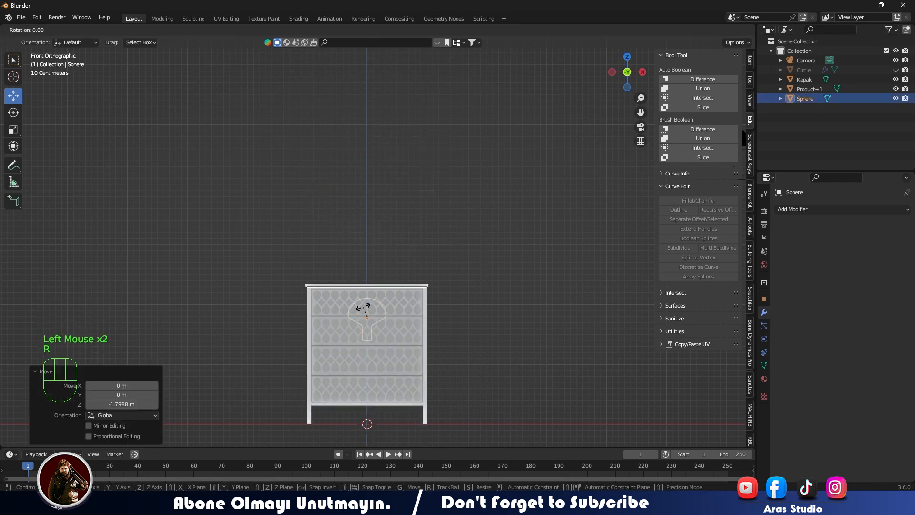
pyautogui.press('x')
pyautogui.press('Return')
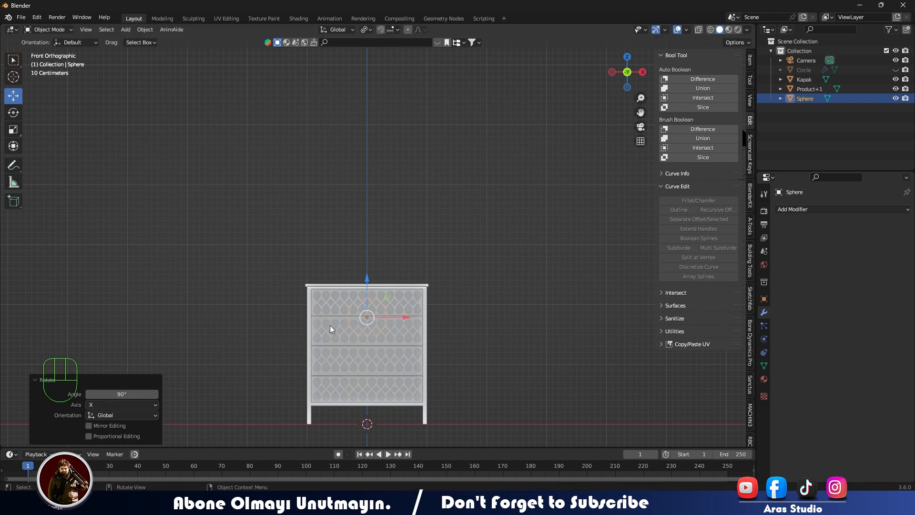
# - Bring the knob out in front of the chest, shrink it and move it 0.54918 m along X
pyautogui.press('KP_7')
pyautogui.moveTo(367, 162); pyautogui.dragTo(361, 211)
pyautogui.press('s')
pyautogui.click(399, 259)
pyautogui.moveTo(406, 248); pyautogui.dragTo(439, 248)
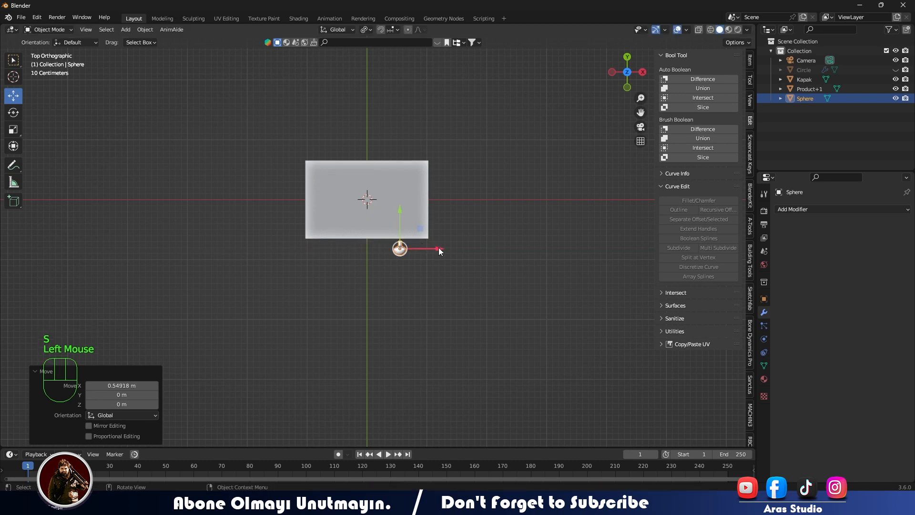
# - Shrink the knob further and move it sideways and up onto the right end of the top drawer front
pyautogui.press('KP_Decimal')
pyautogui.scroll(-2, 438, 247)
pyautogui.moveTo(436, 248); pyautogui.dragTo(318, 216, button='middle')
pyautogui.scroll(-1, 302, 212)
pyautogui.press('KP_1')
pyautogui.scroll(-3, 305, 214)
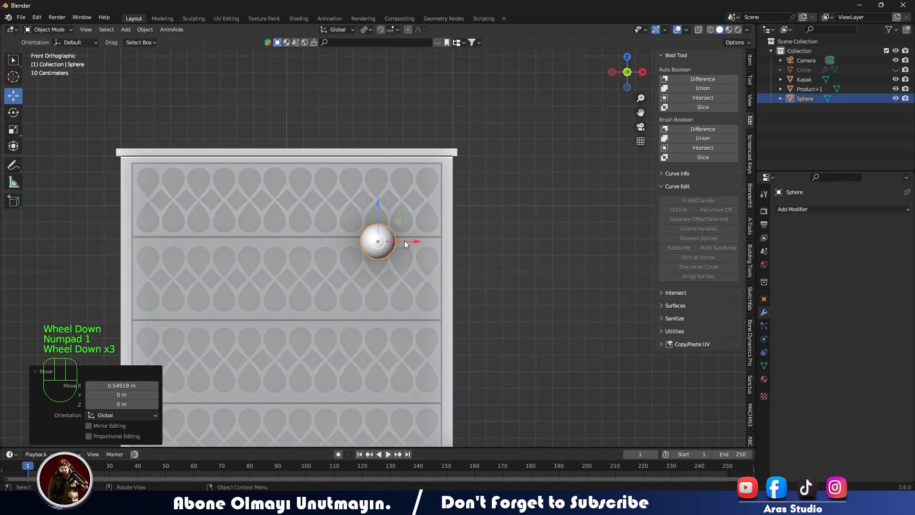
pyautogui.press('s')
pyautogui.click(392, 241)
pyautogui.moveTo(393, 242); pyautogui.dragTo(449, 241)
pyautogui.moveTo(416, 202); pyautogui.dragTo(410, 168)
pyautogui.moveTo(409, 168); pyautogui.dragTo(469, 237, button='middle')
pyautogui.scroll(3, 382, 152)
pyautogui.scroll(3, 385, 241)
pyautogui.keyDown('shift'); pyautogui.moveTo(382, 152); pyautogui.dragTo(438, 191, button='middle'); pyautogui.keyUp('shift')
# - Extend the stem's inner end in Edit Mode, then move the whole knob 0.12117 m along Y toward the drawer front
pyautogui.press('Tab')
pyautogui.hotkey('alt', 'z')
pyautogui.moveTo(387, 53); pyautogui.dragTo(420, 138)
pyautogui.moveTo(355, 88); pyautogui.dragTo(313, 88)
pyautogui.scroll(-2, 324, 100)
pyautogui.press('Tab')
pyautogui.moveTo(398, 169); pyautogui.dragTo(326, 165)
pyautogui.moveTo(291, 168); pyautogui.dragTo(249, 170, button='middle')
# - Fine-tune the knob's height and sideways position over the last rhomb of the top drawer's pattern
pyautogui.press('KP_1')
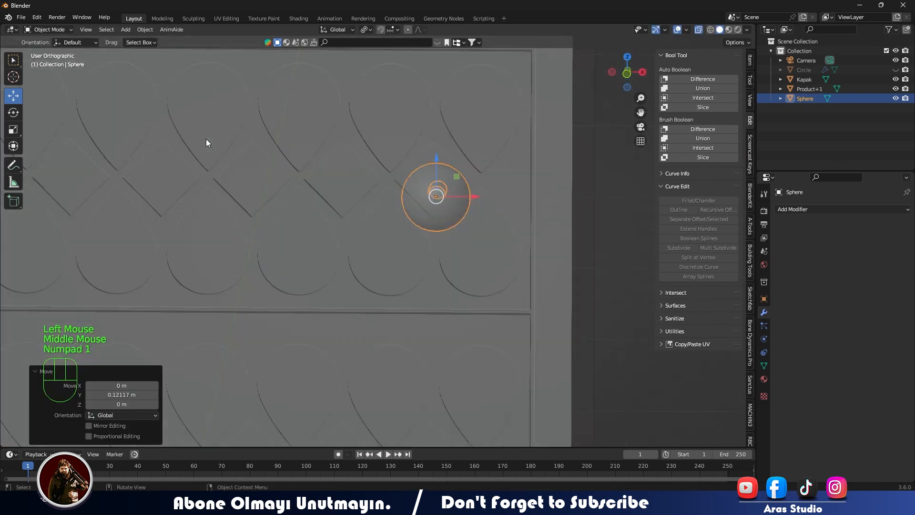
pyautogui.hotkey('alt', 'z')
pyautogui.scroll(1, 466, 193)
pyautogui.scroll(-1, 466, 194)
pyautogui.moveTo(436, 165); pyautogui.dragTo(436, 155)
pyautogui.moveTo(466, 190); pyautogui.dragTo(459, 189)
pyautogui.moveTo(429, 151); pyautogui.dragTo(430, 149)
pyautogui.scroll(-2, 391, 218)
pyautogui.keyDown('shift'); pyautogui.moveTo(231, 191); pyautogui.dragTo(618, 214, button='middle'); pyautogui.keyUp('shift')
pyautogui.scroll(-3, 429, 238)
pyautogui.scroll(1, 371, 242)
# - Apply the scale of the drawer fronts object Kapak and deselect it
pyautogui.keyDown('shift'); pyautogui.moveTo(369, 243); pyautogui.dragTo(283, 212, button='middle'); pyautogui.keyUp('shift')
pyautogui.click(283, 213)
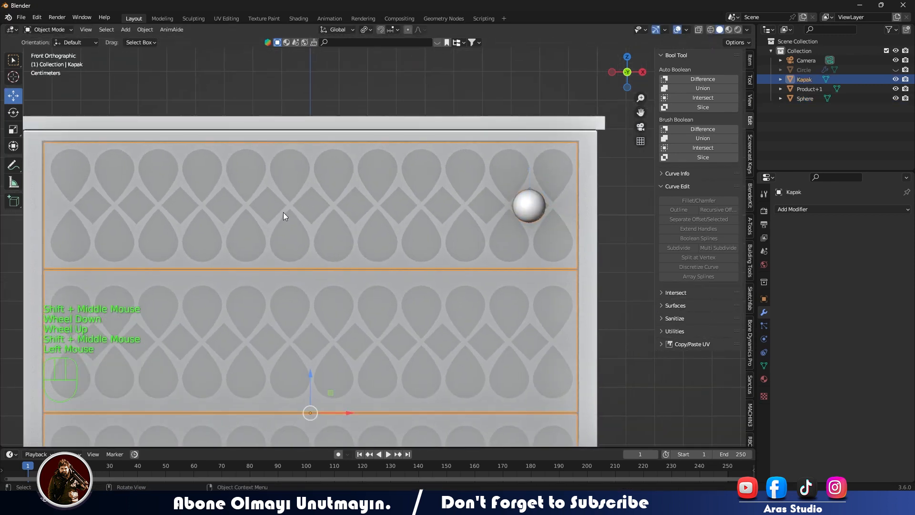
pyautogui.scroll(-2, 283, 213)
pyautogui.scroll(1, 283, 211)
pyautogui.scroll(-1, 283, 212)
pyautogui.hotkey('ctrl', 'a')
pyautogui.click(283, 211)
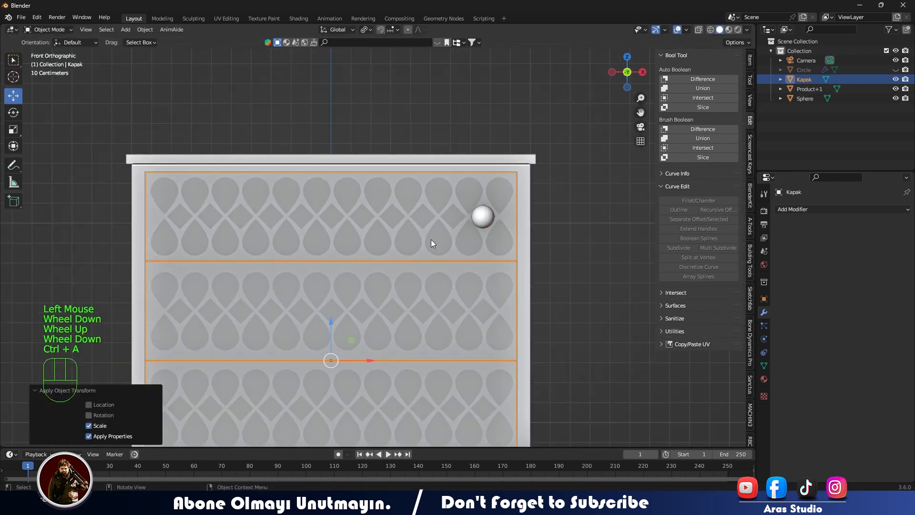
pyautogui.click(558, 255)
# - Nudge the knob along Y closer to the top drawer front
pyautogui.moveTo(474, 238); pyautogui.dragTo(394, 249, button='middle')
pyautogui.click(411, 267)
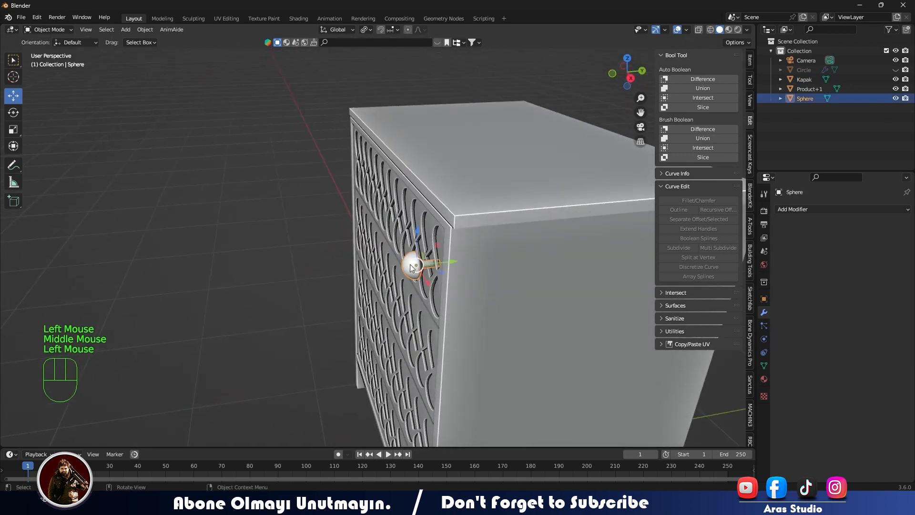
pyautogui.moveTo(453, 260); pyautogui.dragTo(459, 259)
pyautogui.click(237, 288)
pyautogui.click(238, 288)
pyautogui.moveTo(306, 280); pyautogui.dragTo(394, 267, button='middle')
# - Scale the knob to 0.704 and readjust its depth against the drawer front
pyautogui.click(478, 214)
pyautogui.press('s')
pyautogui.click(477, 212)
pyautogui.moveTo(477, 212); pyautogui.dragTo(522, 254, button='middle')
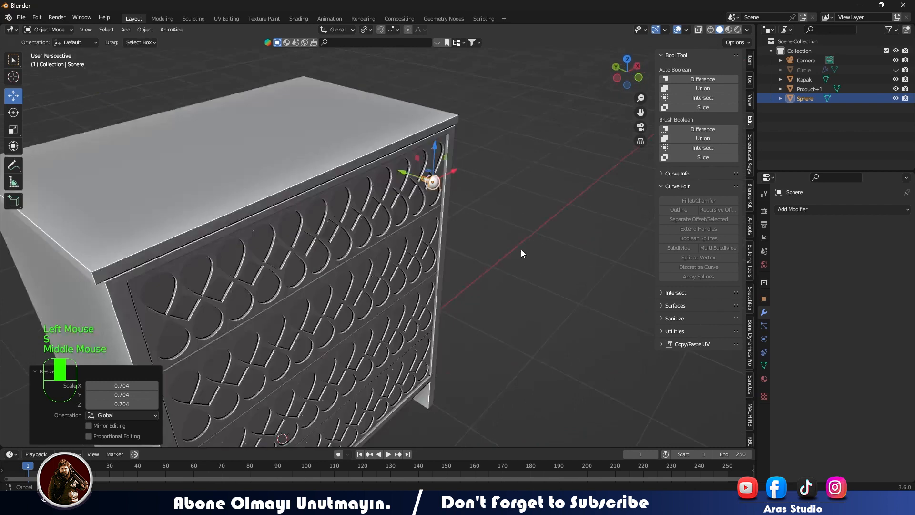
pyautogui.scroll(3, 404, 184)
pyautogui.moveTo(450, 99)
pyautogui.mouseDown(button='middle')
pyautogui.moveTo(483, 158)
pyautogui.moveTo(467, 105)
pyautogui.mouseUp(button='middle')
pyautogui.keyDown('shift'); pyautogui.scroll(1, 482, 159); pyautogui.keyUp('shift')
pyautogui.press('KP_Decimal')
pyautogui.moveTo(378, 240); pyautogui.dragTo(389, 247)
# - Apply Shade Auto Smooth with a 30° angle to the drawer fronts object Kapak
pyautogui.click(200, 244)
pyautogui.rightClick(198, 242)
pyautogui.rightClick(198, 219)
pyautogui.click(198, 220)
# - Examine the smoothed drawer fronts and how the knob's stem meets the top drawer from several angles
pyautogui.scroll(1, 198, 220)
pyautogui.scroll(-1, 197, 220)
pyautogui.scroll(1, 197, 220)
pyautogui.scroll(-3, 244, 253)
pyautogui.moveTo(244, 253); pyautogui.dragTo(286, 253, button='middle')
pyautogui.scroll(-3, 305, 271)
pyautogui.keyDown('shift'); pyautogui.moveTo(307, 281); pyautogui.dragTo(329, 234, button='middle'); pyautogui.keyUp('shift')
pyautogui.moveTo(353, 258); pyautogui.dragTo(379, 320, button='middle')
pyautogui.scroll(2, 380, 320)
# - Add a Mirror modifier to the Sphere knob, mirroring it along X with Kapak as the mirror object
pyautogui.scroll(-4, 379, 321)
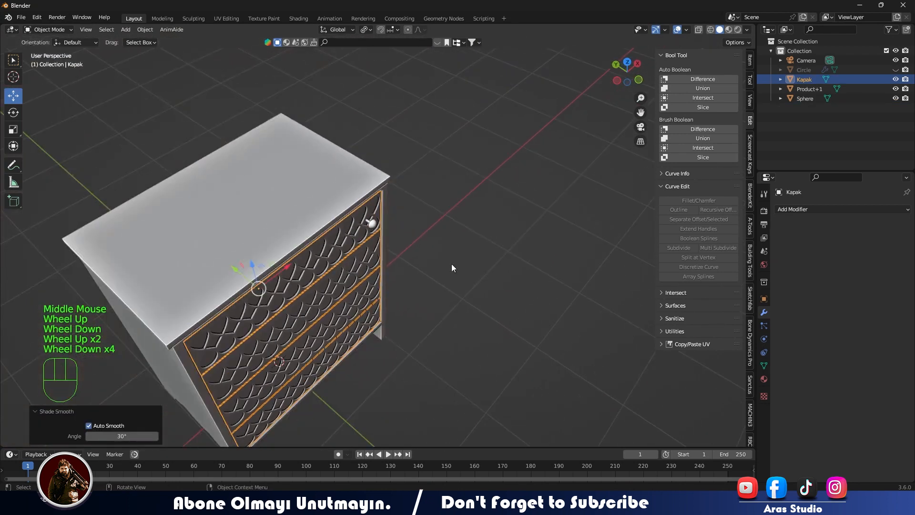
pyautogui.click(451, 264)
pyautogui.moveTo(451, 265); pyautogui.dragTo(363, 277, button='middle')
pyautogui.scroll(5, 362, 278)
pyautogui.moveTo(377, 201); pyautogui.dragTo(365, 267, button='middle')
pyautogui.keyDown('shift'); pyautogui.moveTo(317, 160); pyautogui.dragTo(374, 231, button='middle'); pyautogui.keyUp('shift')
pyautogui.click(404, 142)
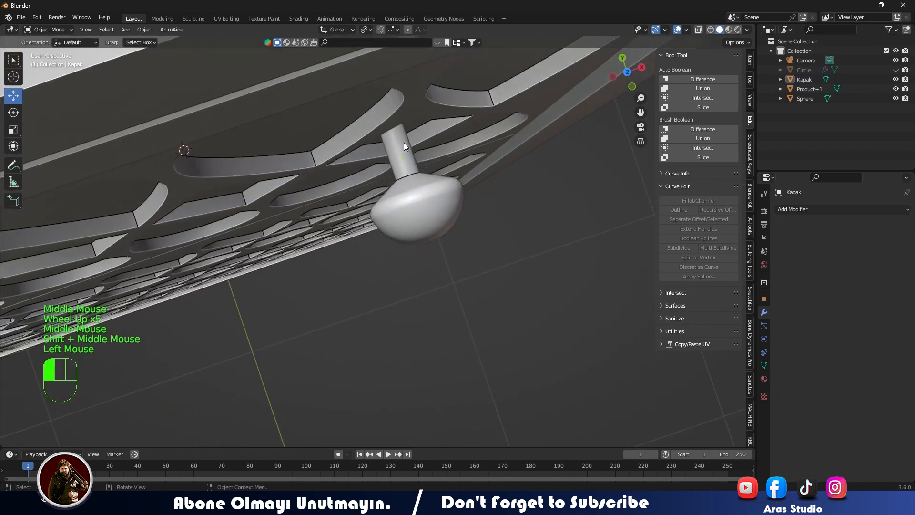
pyautogui.scroll(-2, 384, 224)
pyautogui.press('KP_1')
pyautogui.scroll(-2, 382, 225)
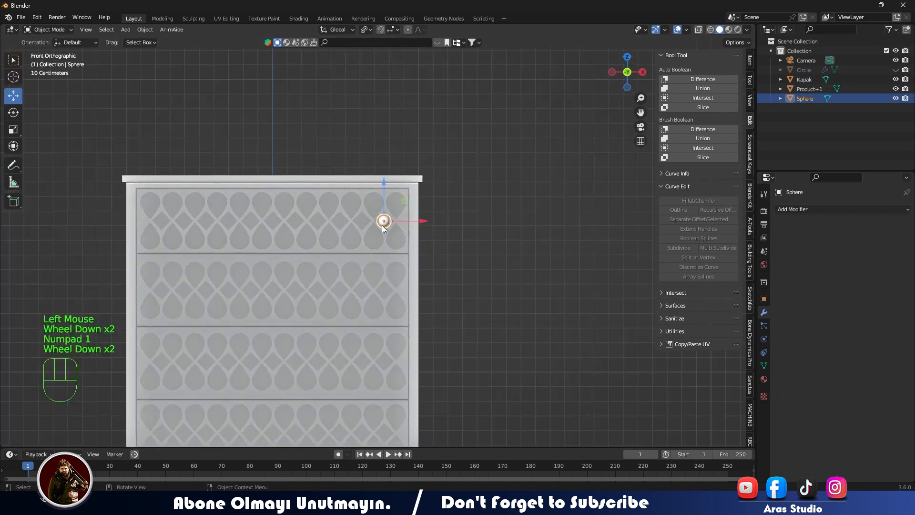
pyautogui.click(459, 267)
pyautogui.click(382, 224)
pyautogui.click(806, 209)
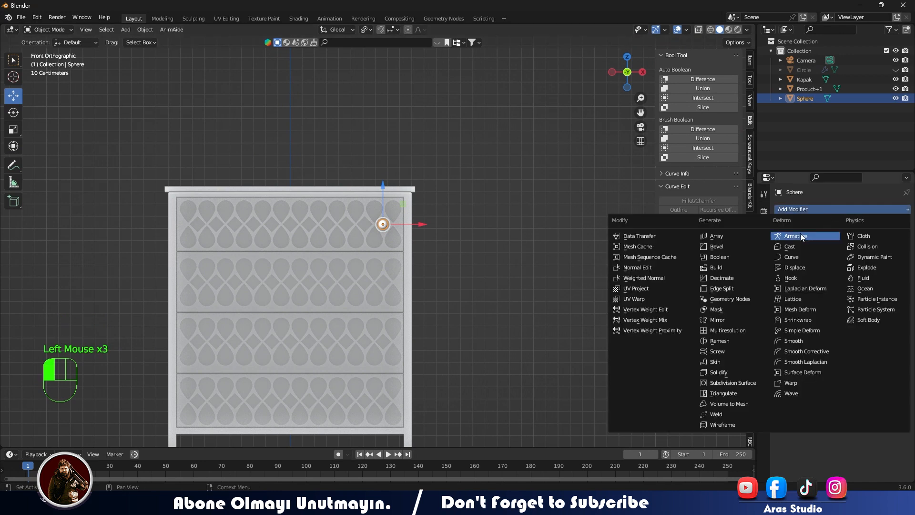
pyautogui.click(725, 320)
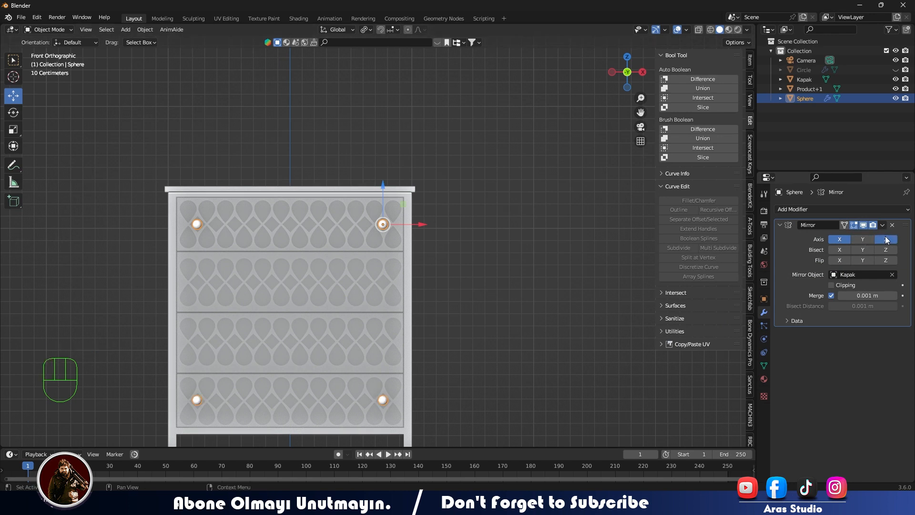
# - Add an Array modifier to the knobs with count 4, relative offset factor X 0 and Y -5.9
pyautogui.click(832, 209)
pyautogui.click(715, 234)
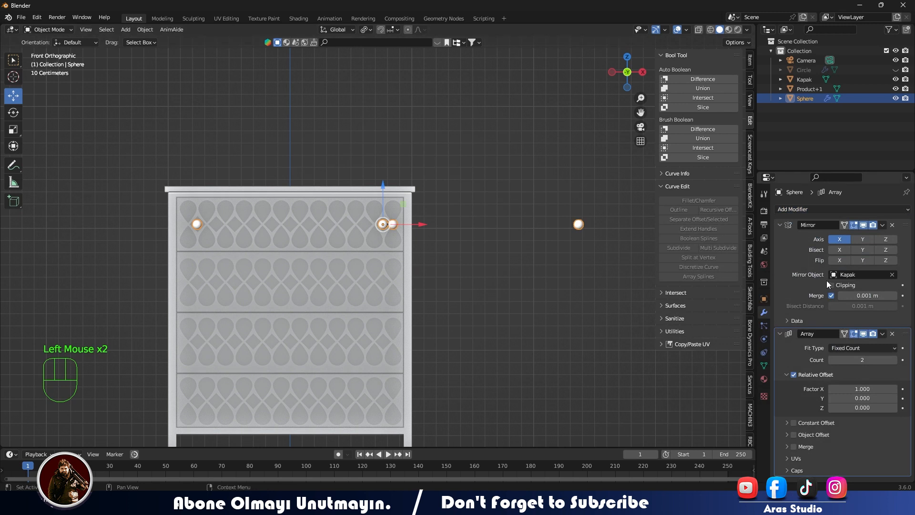
pyautogui.write('1')
pyautogui.doubleClick(859, 387)
pyautogui.write('0')
pyautogui.moveTo(858, 397); pyautogui.dragTo(811, 397)
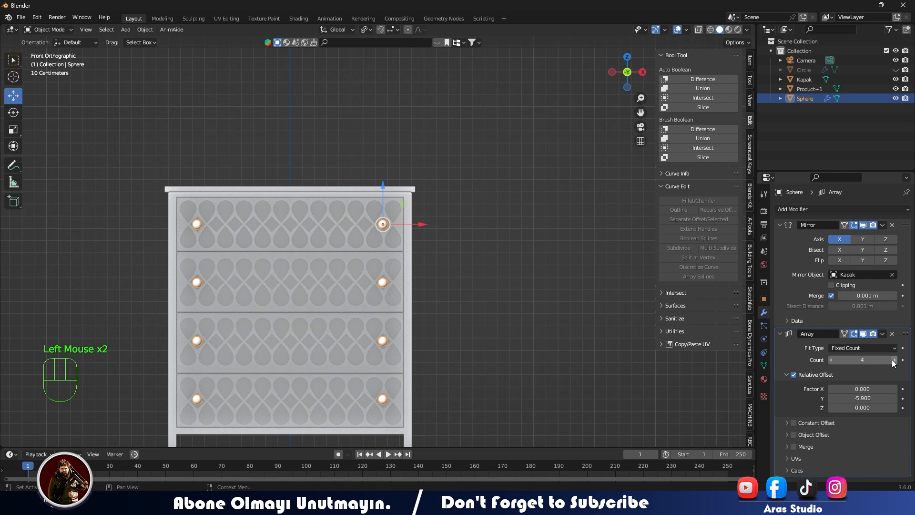
# - Examine the chest of drawers and its knob placement from the front and several other angles
pyautogui.moveTo(572, 276); pyautogui.dragTo(334, 282, button='middle')
pyautogui.click(285, 266)
pyautogui.scroll(2, 284, 266)
pyautogui.moveTo(284, 266); pyautogui.dragTo(387, 292, button='middle')
pyautogui.click(393, 224)
pyautogui.moveTo(409, 197); pyautogui.dragTo(414, 192)
pyautogui.click(280, 305)
pyautogui.scroll(-2, 327, 290)
pyautogui.moveTo(280, 305); pyautogui.dragTo(380, 180, button='middle')
pyautogui.scroll(-1, 270, 275)
pyautogui.scroll(2, 283, 254)
pyautogui.scroll(-2, 438, 209)
pyautogui.press('KP_1')
pyautogui.scroll(2, 392, 321)
pyautogui.scroll(-2, 379, 180)
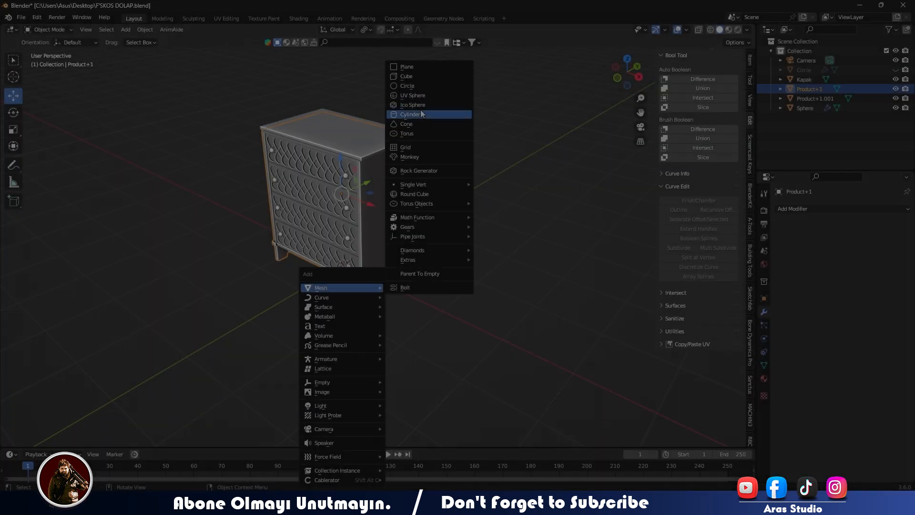
# - Add a plane mesh at the chest's base and scale it by 3.313 as a floor
pyautogui.click(419, 66)
pyautogui.press('s')
pyautogui.click(540, 282)
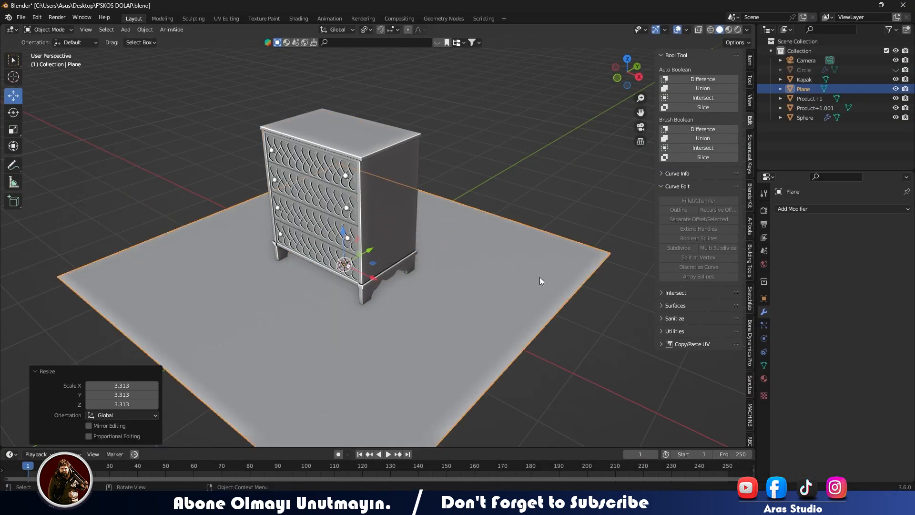
# - Move the floor plane about 0.74 m along Y and scale it up by 1.572
pyautogui.moveTo(540, 278); pyautogui.dragTo(399, 265, button='middle')
pyautogui.moveTo(415, 240); pyautogui.dragTo(456, 247)
pyautogui.press('s')
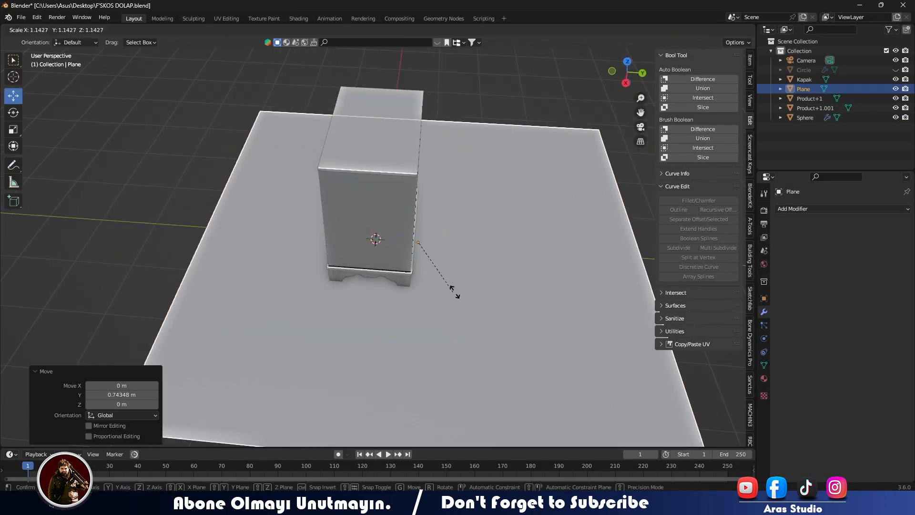
pyautogui.click(477, 292)
pyautogui.keyDown('shift'); pyautogui.moveTo(476, 291); pyautogui.dragTo(258, 238, button='middle'); pyautogui.keyUp('shift')
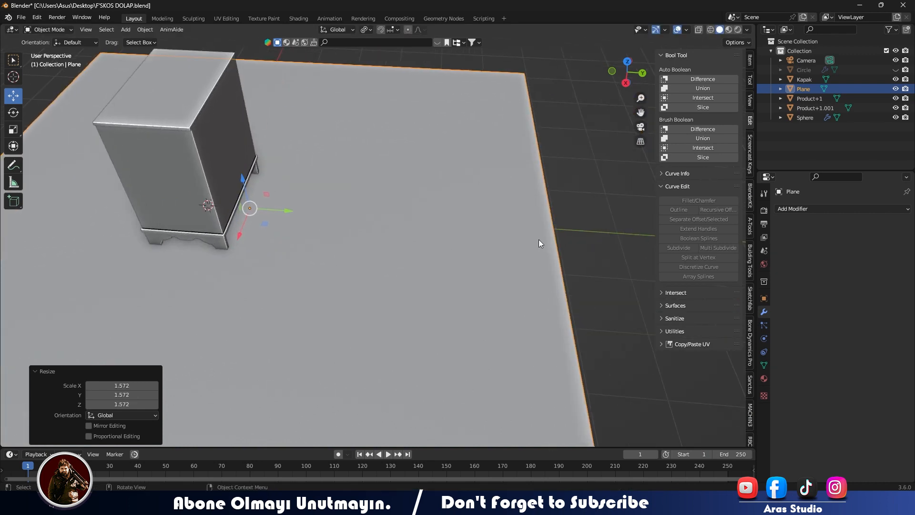
# - Select the floor plane's edge behind the chest in Edit Mode
pyautogui.scroll(-2, 539, 240)
pyautogui.press('Tab')
pyautogui.click(525, 263)
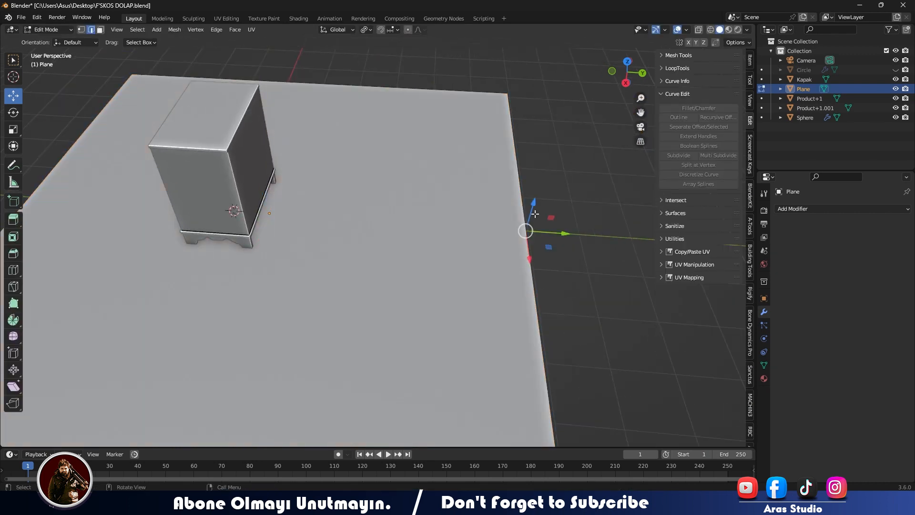
pyautogui.press('e')
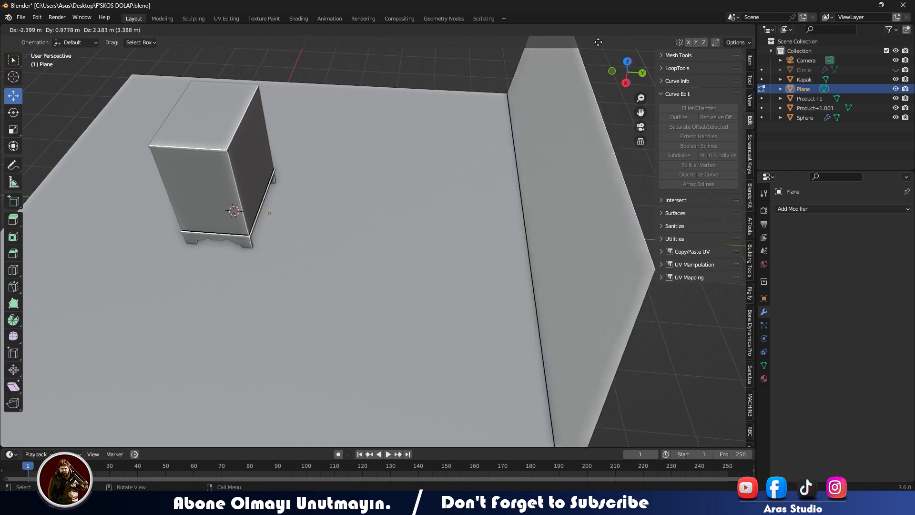
pyautogui.click(599, 42)
pyautogui.moveTo(498, 164); pyautogui.dragTo(566, 147, button='middle')
pyautogui.scroll(-1, 566, 148)
pyautogui.hotkey('ctrl', 'z')
pyautogui.moveTo(474, 193); pyautogui.dragTo(511, 183, button='middle')
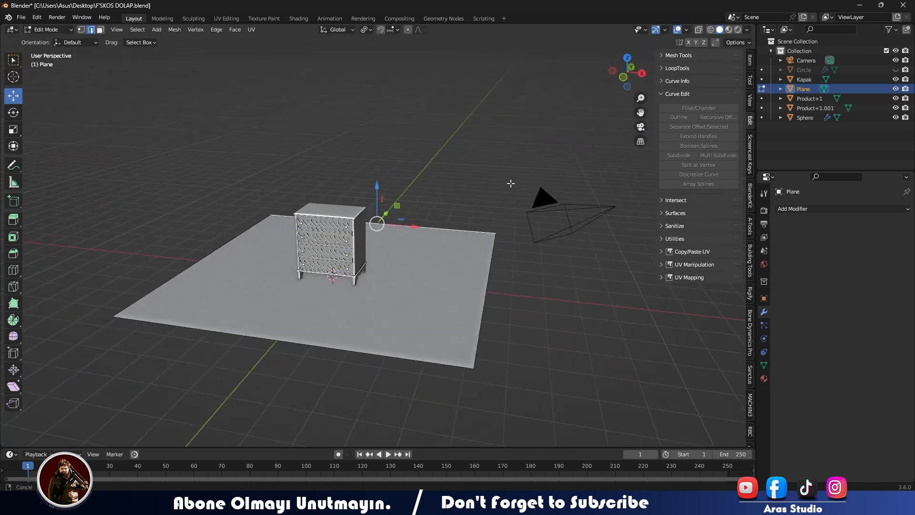
pyautogui.moveTo(378, 187); pyautogui.dragTo(413, 38)
pyautogui.hotkey('ctrl', 'z')
# - Extrude the plane's back edge straight up along Z to form a tall backdrop wall
pyautogui.press('e')
pyautogui.press('z')
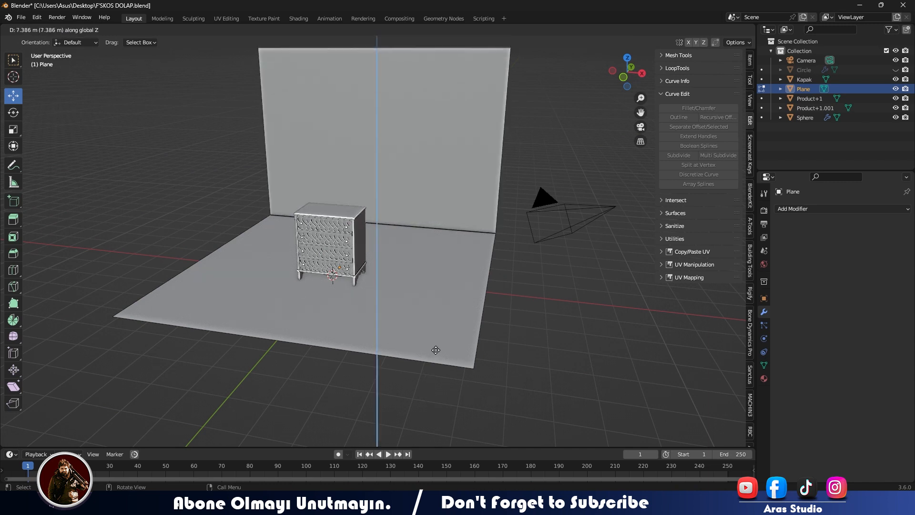
pyautogui.click(471, 385)
pyautogui.moveTo(471, 385); pyautogui.dragTo(400, 348, button='middle')
# - Bevel the edge between floor and wall about 0.55 m wide with 13 segments into a smooth curve
pyautogui.click(451, 244)
pyautogui.moveTo(451, 244); pyautogui.dragTo(473, 293, button='middle')
pyautogui.hotkey('ctrl', 'b')
pyautogui.scroll(9, 539, 365)
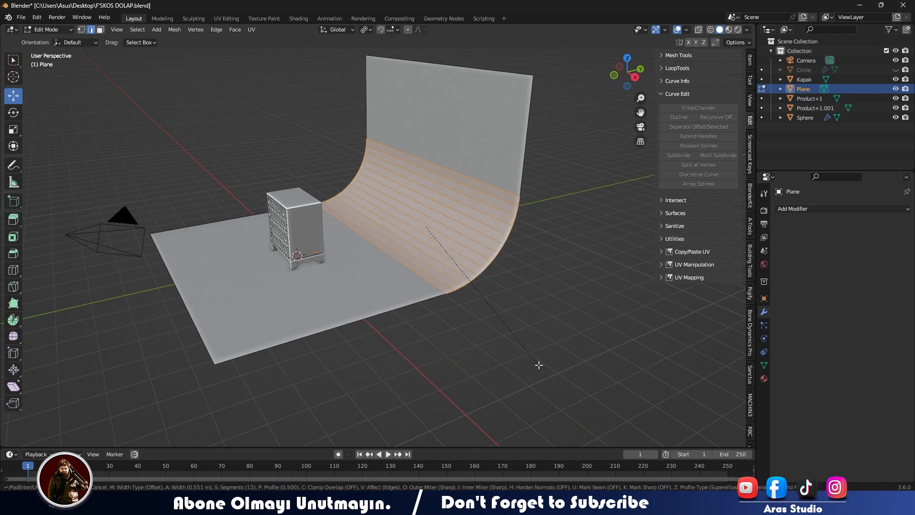
pyautogui.click(539, 365)
# - Return to Object Mode and apply Shade Smooth to the curved backdrop
pyautogui.press('Tab')
pyautogui.moveTo(421, 345); pyautogui.dragTo(348, 287, button='middle')
pyautogui.rightClick(416, 239)
pyautogui.click(417, 240)
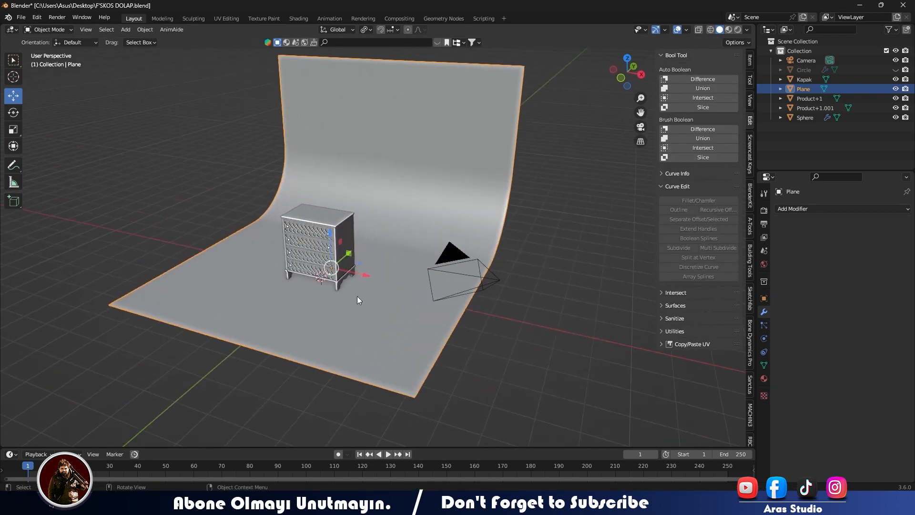
# - Select the camera and align it to a view facing the front and side of the chest
pyautogui.click(473, 262)
pyautogui.moveTo(465, 273); pyautogui.dragTo(467, 265, button='middle')
pyautogui.scroll(5, 448, 265)
pyautogui.scroll(-4, 471, 284)
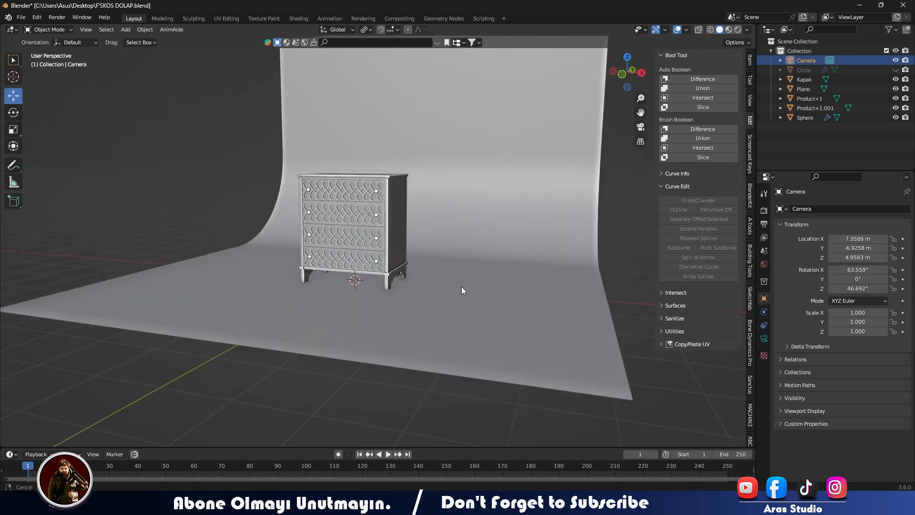
pyautogui.scroll(1, 457, 290)
pyautogui.press('ctrl+alt+KP_0')
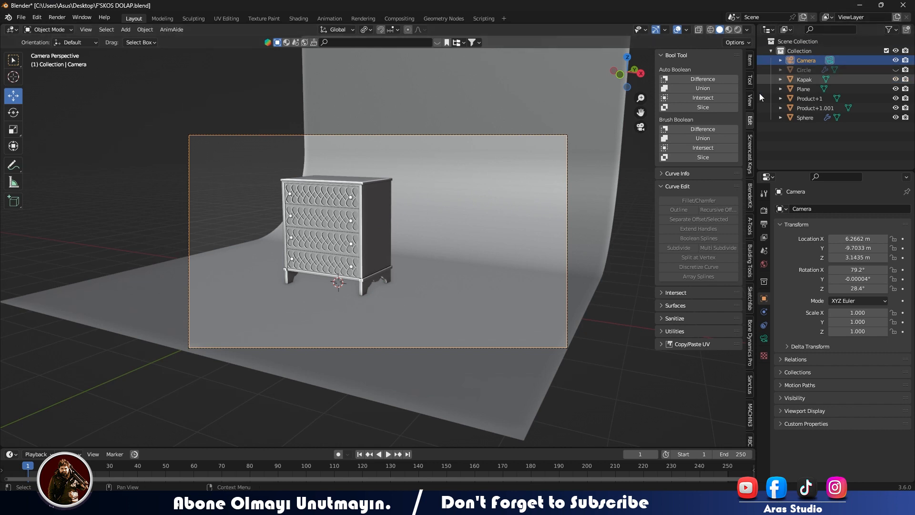
# - Enable the Screencast Keys display in the viewport
pyautogui.click(751, 102)
pyautogui.click(750, 82)
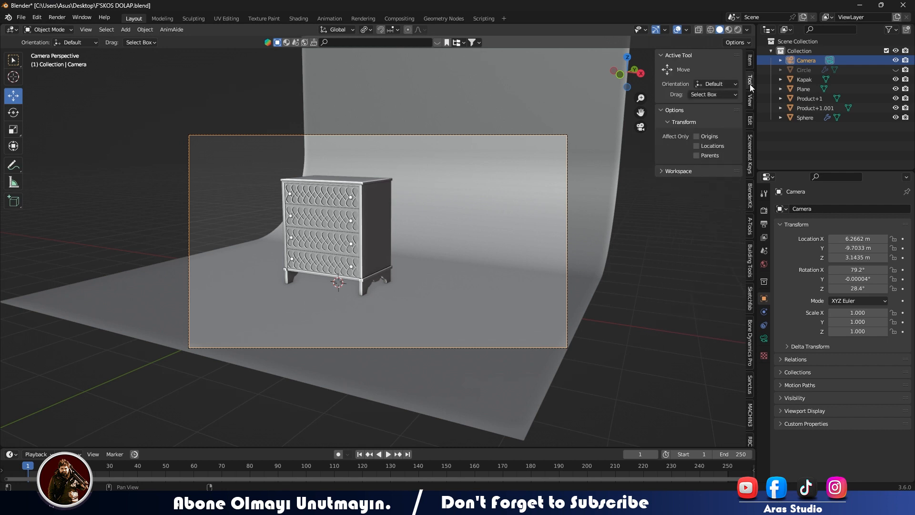
pyautogui.click(748, 175)
pyautogui.click(668, 55)
pyautogui.click(662, 56)
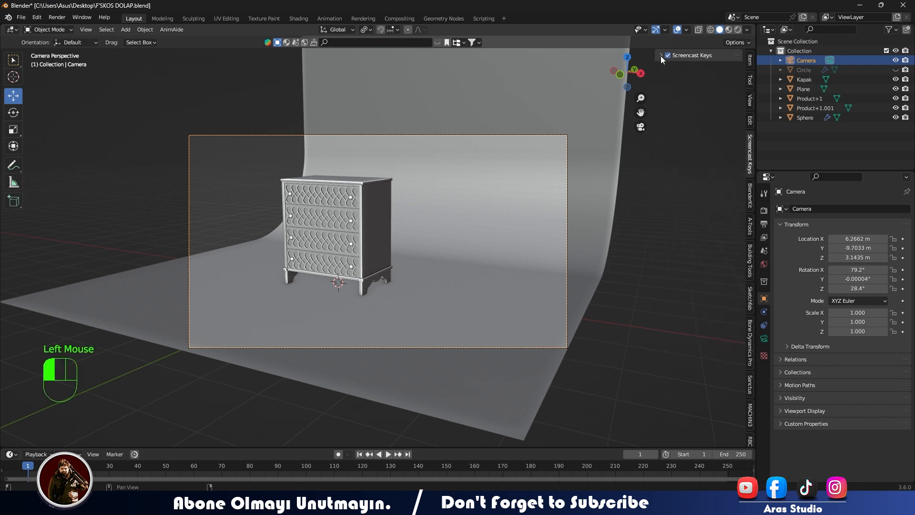
# - Frame the chest closer and lower with Camera to View locked, then release the lock
pyautogui.click(749, 102)
pyautogui.click(751, 103)
pyautogui.keyDown('shift'); pyautogui.moveTo(453, 221); pyautogui.dragTo(533, 248, button='middle'); pyautogui.keyUp('shift')
pyautogui.scroll(1, 488, 234)
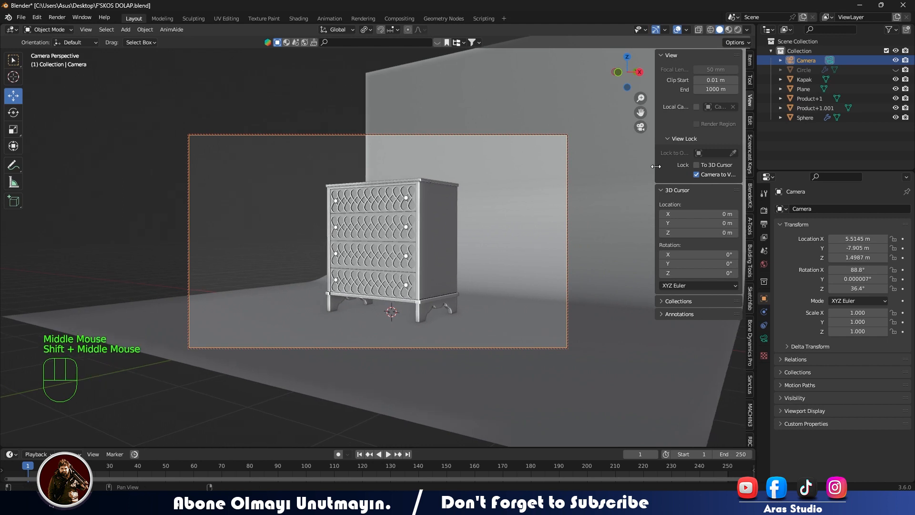
pyautogui.click(696, 175)
# - Move the backdrop about -1.82 m along X and scale it by 2.493 along X
pyautogui.click(608, 319)
pyautogui.moveTo(450, 312); pyautogui.dragTo(377, 297)
pyautogui.press('s')
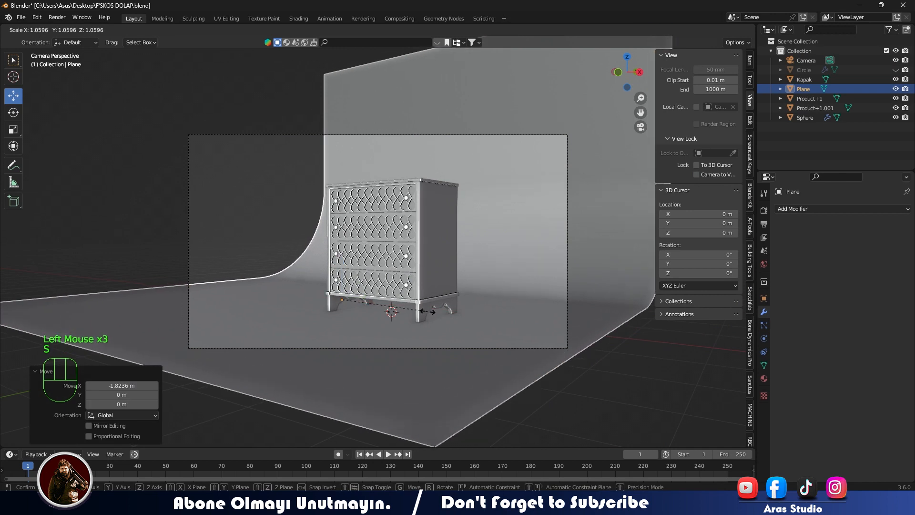
pyautogui.press('x')
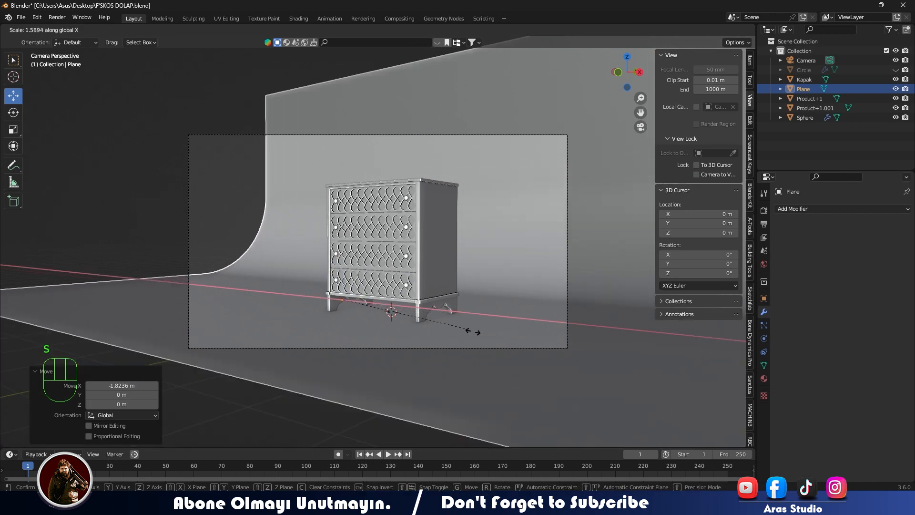
pyautogui.click(567, 338)
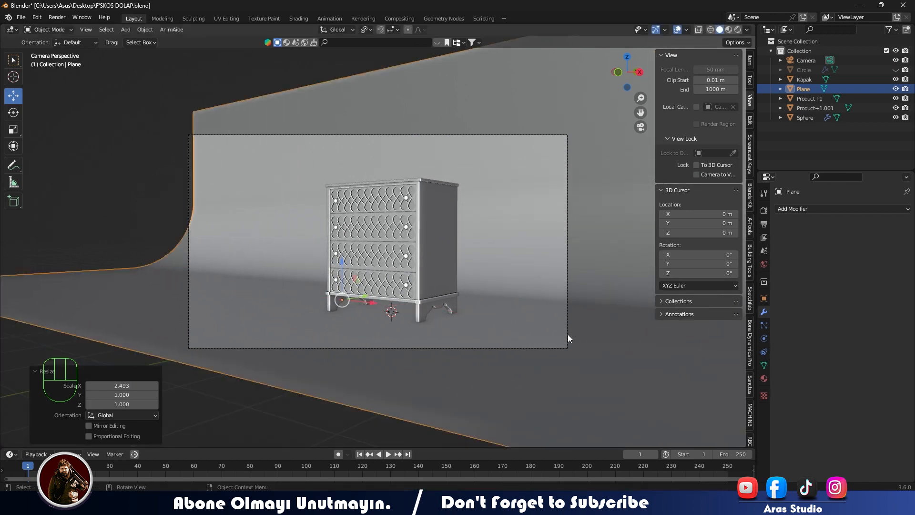
# - Scale the backdrop by about 1.19 along Y and shift it about -2.78 m along X
pyautogui.press('s')
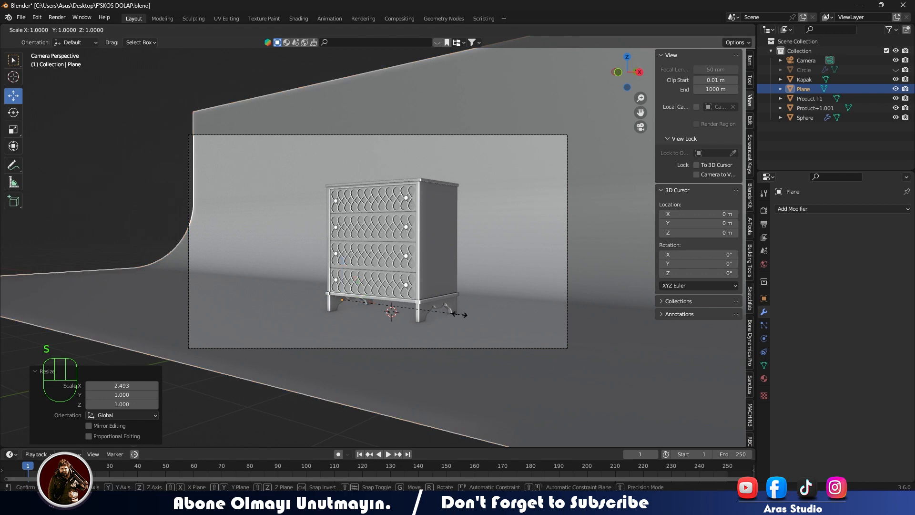
pyautogui.press('y')
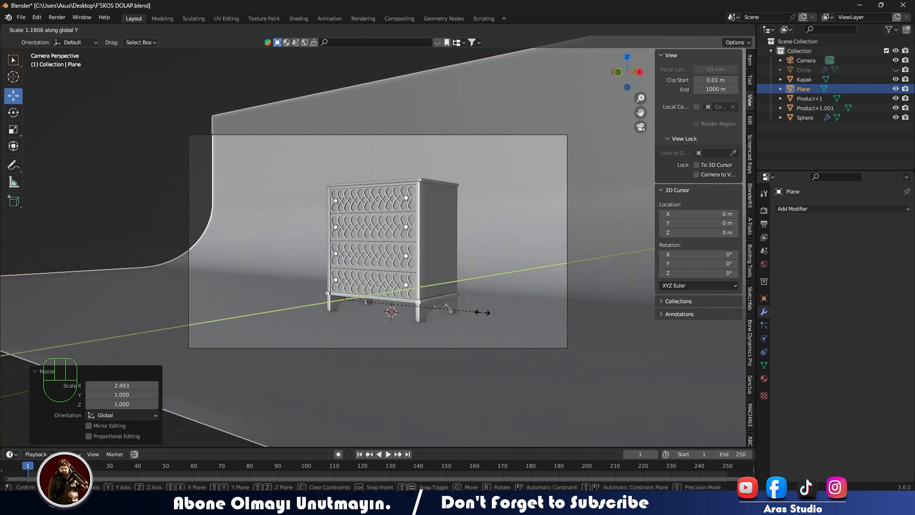
pyautogui.click(479, 313)
pyautogui.moveTo(383, 312); pyautogui.dragTo(347, 287)
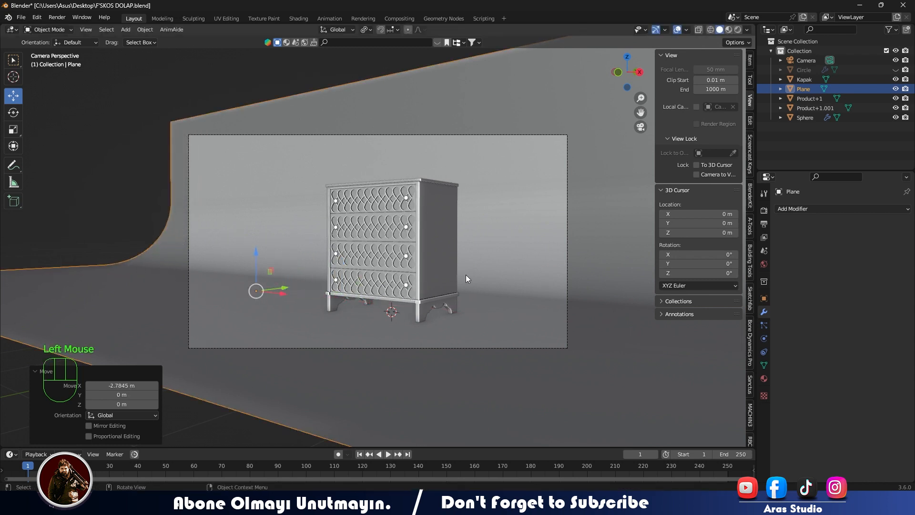
# - Examine the enlarged backdrop around the chest from outside the camera view
pyautogui.moveTo(469, 275); pyautogui.dragTo(378, 294, button='middle')
pyautogui.scroll(-2, 423, 303)
pyautogui.scroll(3, 378, 293)
pyautogui.scroll(-1, 388, 281)
pyautogui.click(446, 226)
pyautogui.moveTo(404, 254); pyautogui.dragTo(423, 245, button='middle')
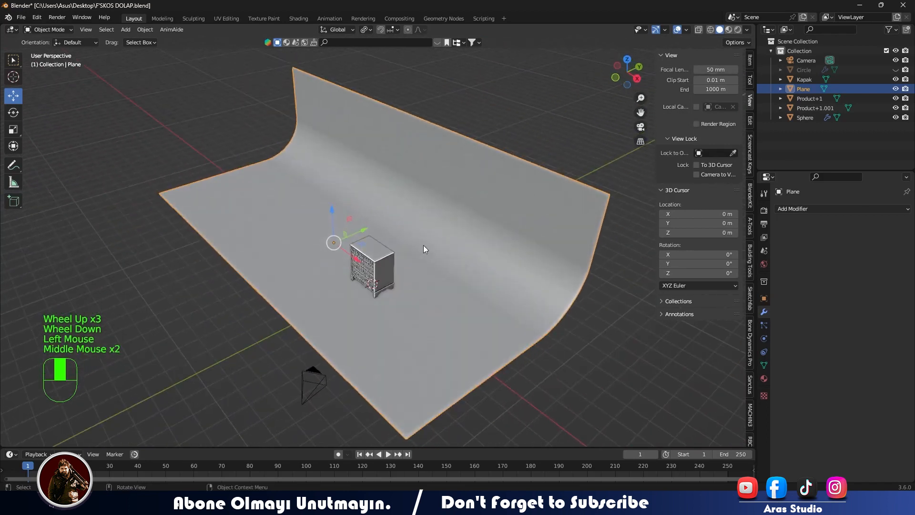
pyautogui.scroll(3, 422, 293)
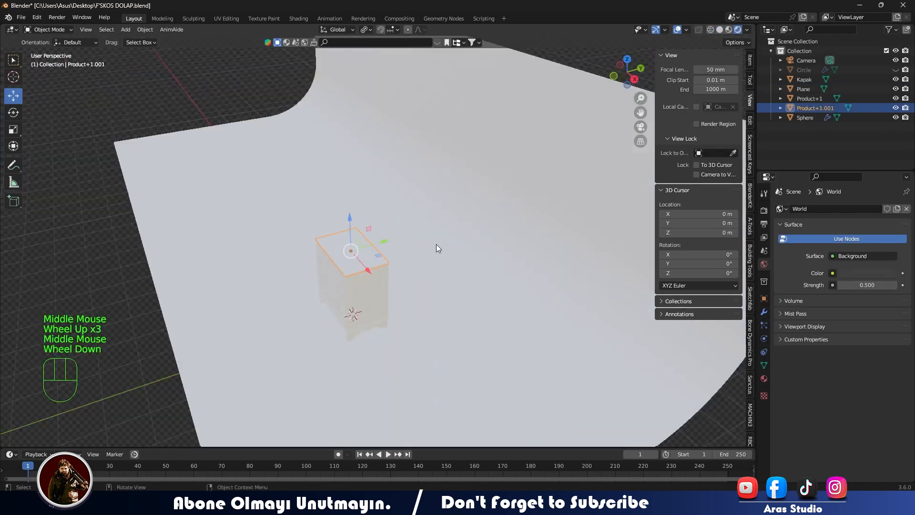
pyautogui.moveTo(437, 244); pyautogui.dragTo(467, 224, button='middle')
# - Switch the viewport to rendered shading and add a Sun light about 6.92 m above the chest along Z
pyautogui.click(747, 29)
pyautogui.hotkey('shift', 'a')
pyautogui.moveTo(476, 293)
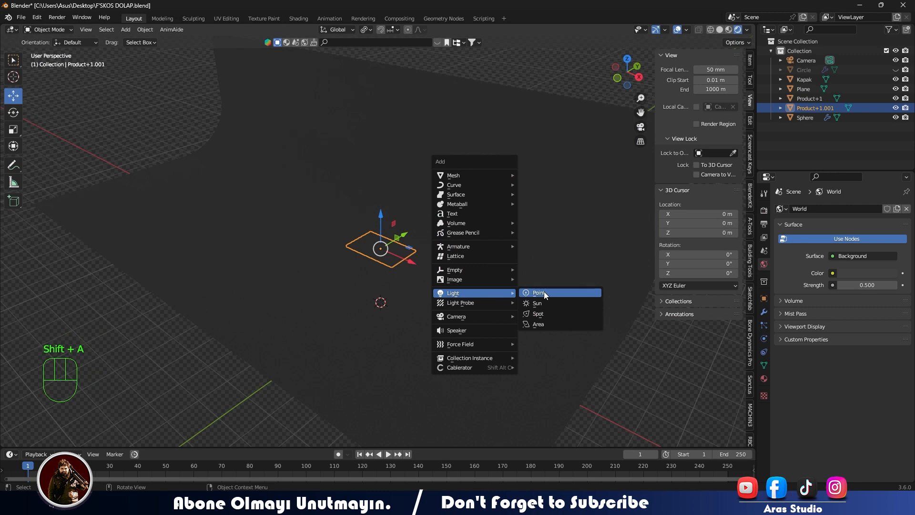
pyautogui.click(537, 303)
pyautogui.moveTo(382, 267); pyautogui.dragTo(388, 117)
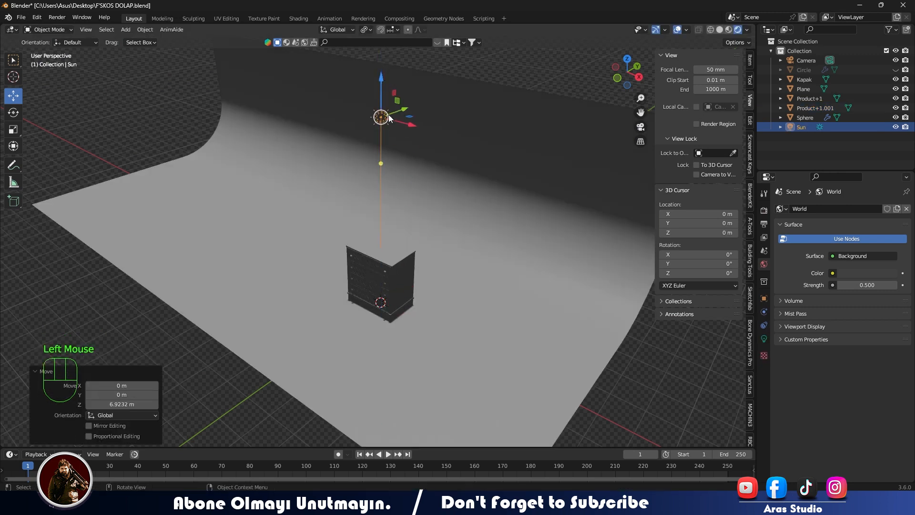
# - Convert the light to an Area light, scale it by 51.938 and set its power to 200 W
pyautogui.click(764, 339)
pyautogui.click(890, 251)
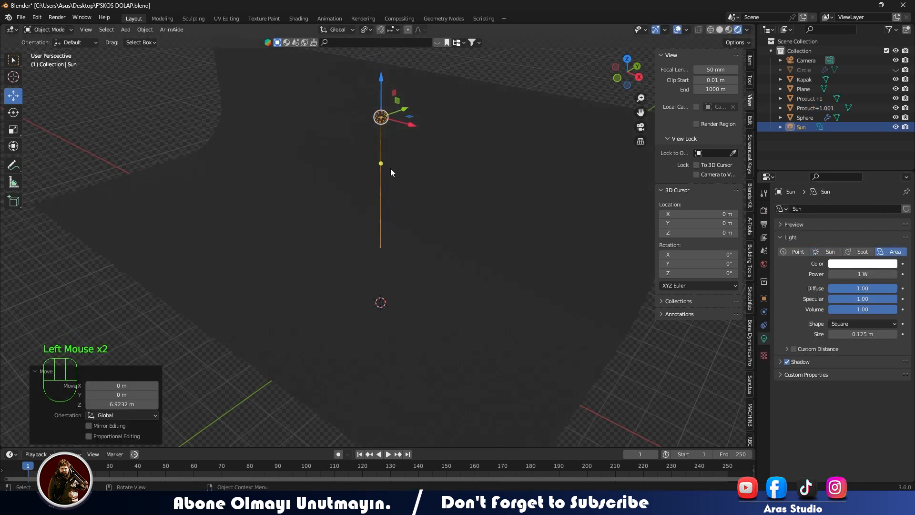
pyautogui.press('s')
pyautogui.click(615, 186)
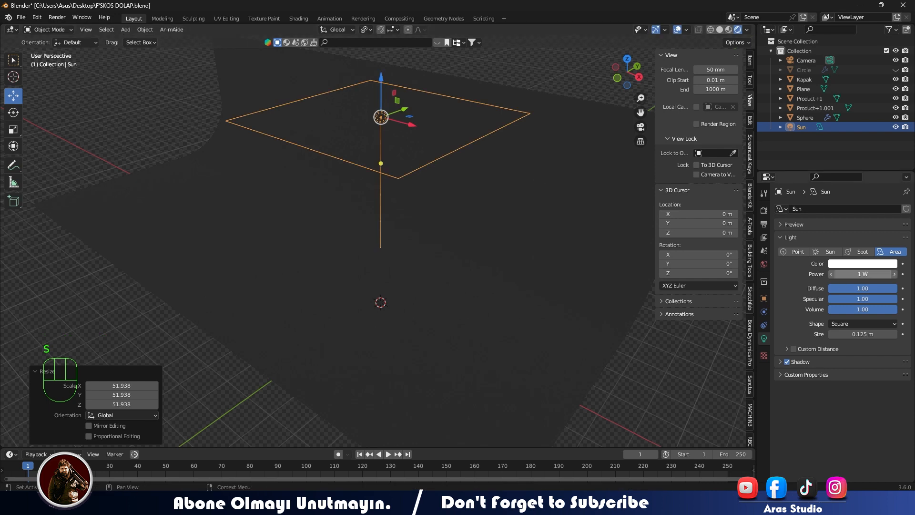
pyautogui.click(862, 272)
pyautogui.write('200')
pyautogui.press('Return')
# - Adjust the area light's height and size above the chest, checking the lighting through the camera
pyautogui.moveTo(371, 81)
pyautogui.mouseDown()
pyautogui.moveTo(379, 115)
pyautogui.moveTo(368, 65)
pyautogui.mouseUp()
pyautogui.moveTo(380, 76); pyautogui.dragTo(380, 112)
pyautogui.press('s')
pyautogui.click(421, 173)
pyautogui.moveTo(421, 172); pyautogui.dragTo(398, 168, button='middle')
pyautogui.press('KP_0')
pyautogui.scroll(-3, 436, 145)
pyautogui.scroll(-1, 434, 147)
pyautogui.scroll(1, 434, 147)
pyautogui.scroll(-1, 468, 248)
pyautogui.press('s')
pyautogui.click(461, 242)
# - Duplicate the area light and rotate the copy 90° about the Y axis
pyautogui.hotkey('shift', 's')
pyautogui.hotkey('shift', 'd')
pyautogui.press('r')
pyautogui.press('r')
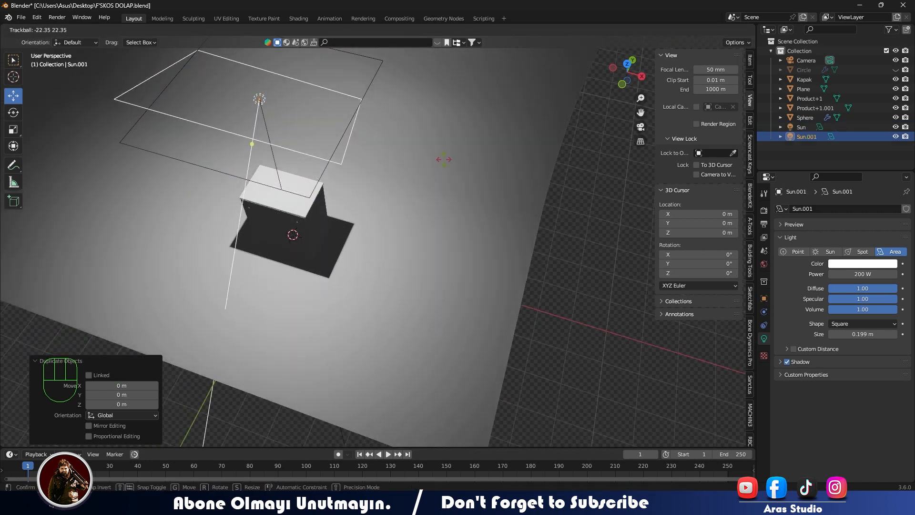
pyautogui.write('ry')
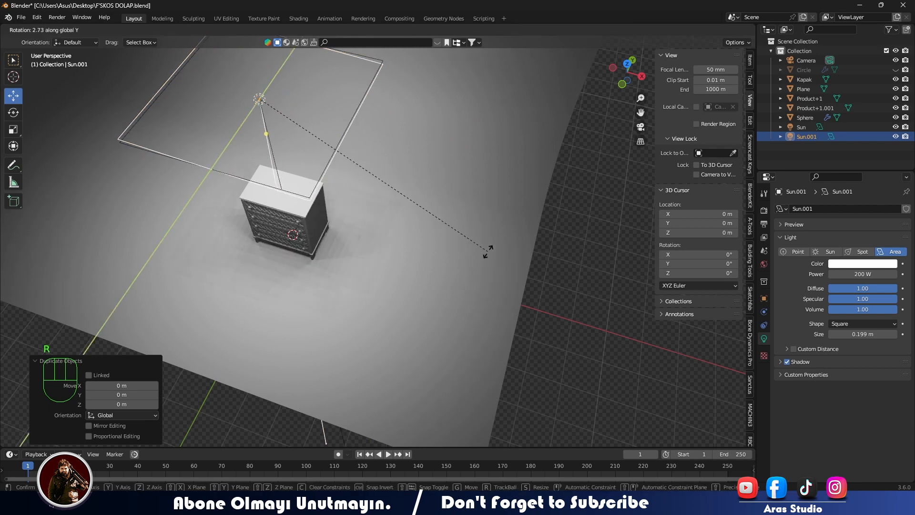
pyautogui.write('90')
pyautogui.press('Return')
# - Move the copied area light out in front of the chest, turn it 45° about Z to face the chest, and check it through the camera
pyautogui.moveTo(289, 106); pyautogui.dragTo(472, 153)
pyautogui.moveTo(448, 117); pyautogui.dragTo(418, 271)
pyautogui.write('r')
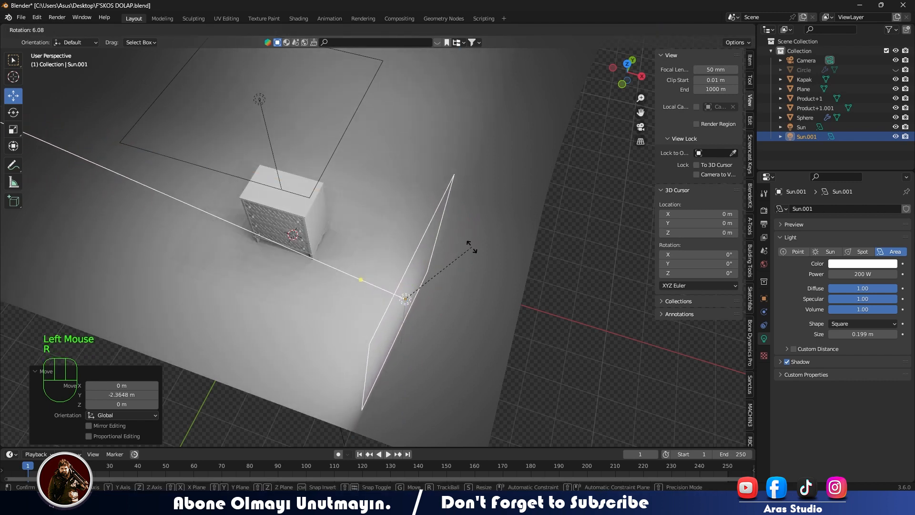
pyautogui.write('45r')
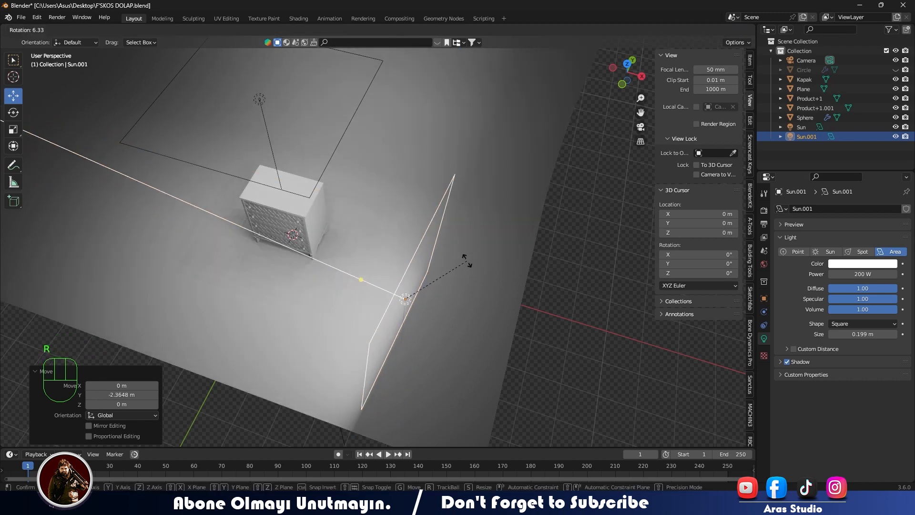
pyautogui.write('z45')
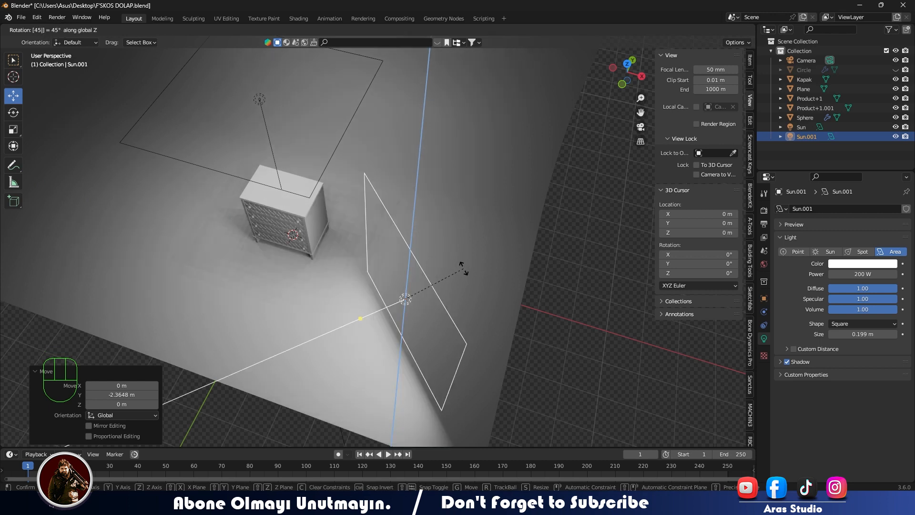
pyautogui.click(418, 318)
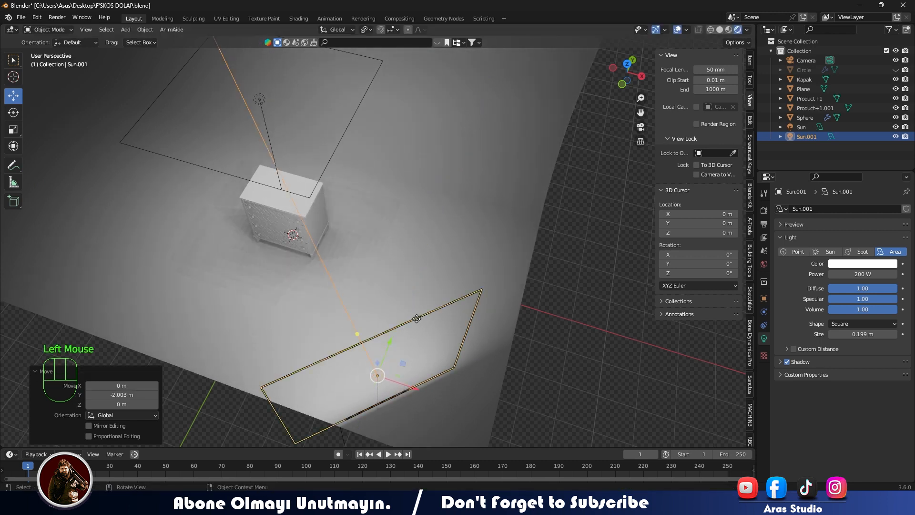
pyautogui.press('KP_0')
pyautogui.scroll(3, 424, 297)
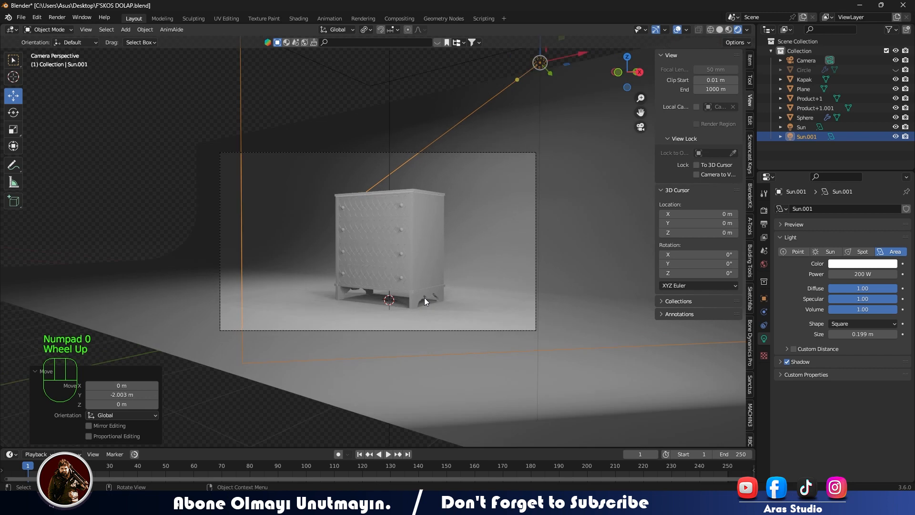
pyautogui.scroll(-2, 424, 297)
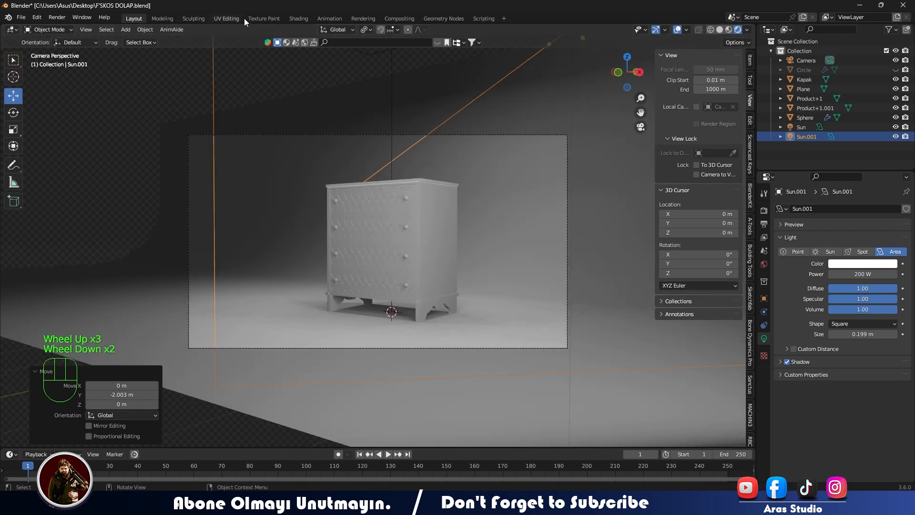
# - Switch to the Animation workspace, select the camera and activate the Move tool
pyautogui.click(329, 18)
pyautogui.click(324, 286)
pyautogui.moveTo(324, 286); pyautogui.dragTo(319, 291, button='middle')
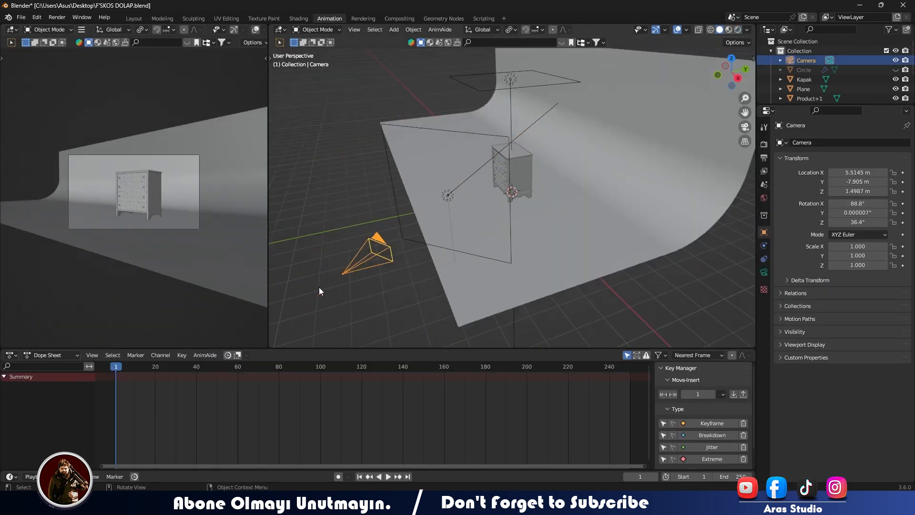
pyautogui.press('t')
pyautogui.click(282, 96)
# - Move the camera closer to the chest using Local orientation, to about X 4.66, Y -6.74, Z 1.43 m, and restore Global orientation
pyautogui.click(483, 30)
pyautogui.click(474, 69)
pyautogui.moveTo(333, 306); pyautogui.dragTo(360, 257)
pyautogui.moveTo(376, 216); pyautogui.dragTo(384, 215)
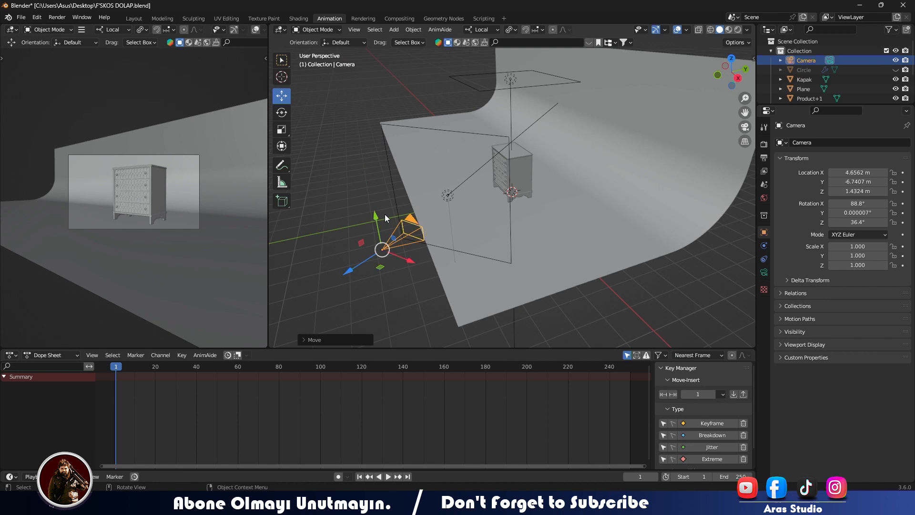
pyautogui.click(482, 30)
pyautogui.click(475, 60)
pyautogui.moveTo(485, 221); pyautogui.dragTo(506, 221, button='middle')
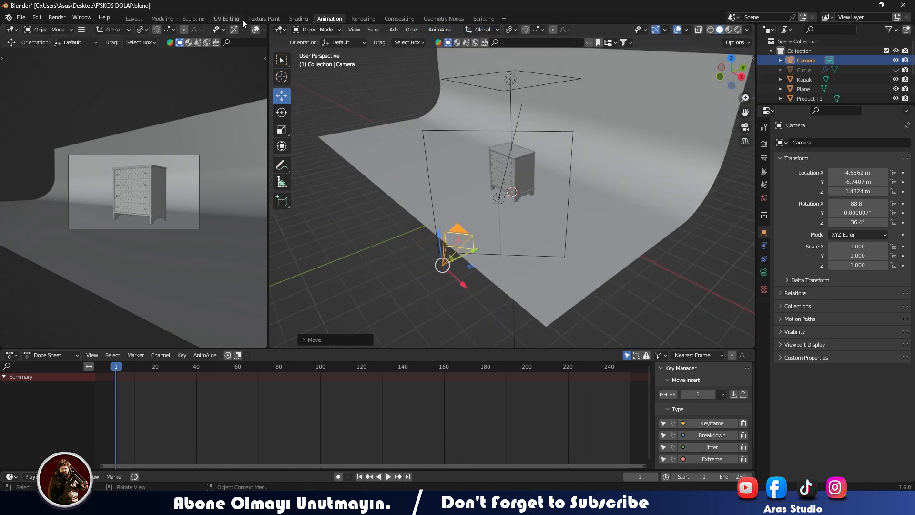
# - Show rendered shading in the camera preview and add a Point light about 5.15 m above the chest
pyautogui.scroll(-4, 245, 30)
pyautogui.click(249, 30)
pyautogui.click(502, 76)
pyautogui.moveTo(502, 77); pyautogui.dragTo(567, 165, button='middle')
pyautogui.hotkey('shift', 'a')
pyautogui.moveTo(567, 165)
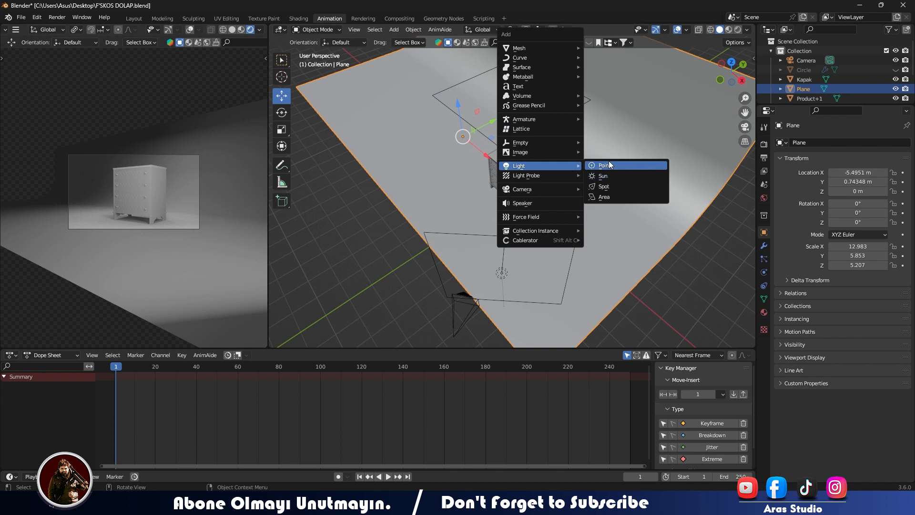
pyautogui.click(610, 165)
pyautogui.moveTo(511, 166); pyautogui.dragTo(536, 96)
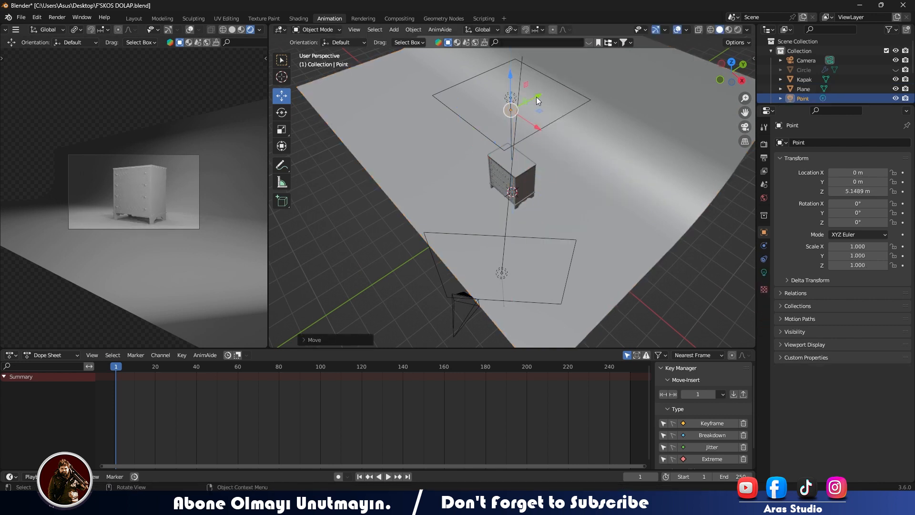
# - Set the point light's power to 500 W and move it along the X axis to the far side of the chest
pyautogui.click(764, 272)
pyautogui.moveTo(847, 208); pyautogui.dragTo(848, 213)
pyautogui.click(847, 212)
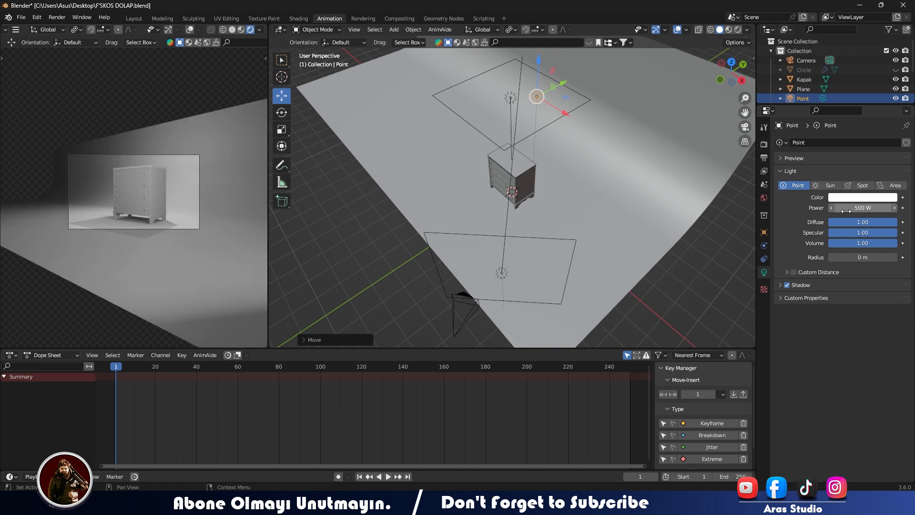
pyautogui.moveTo(563, 112); pyautogui.dragTo(480, 97)
# - Raise the point light's power to 1000 W and reposition it over the outer edge of the backdrop floor
pyautogui.click(873, 208)
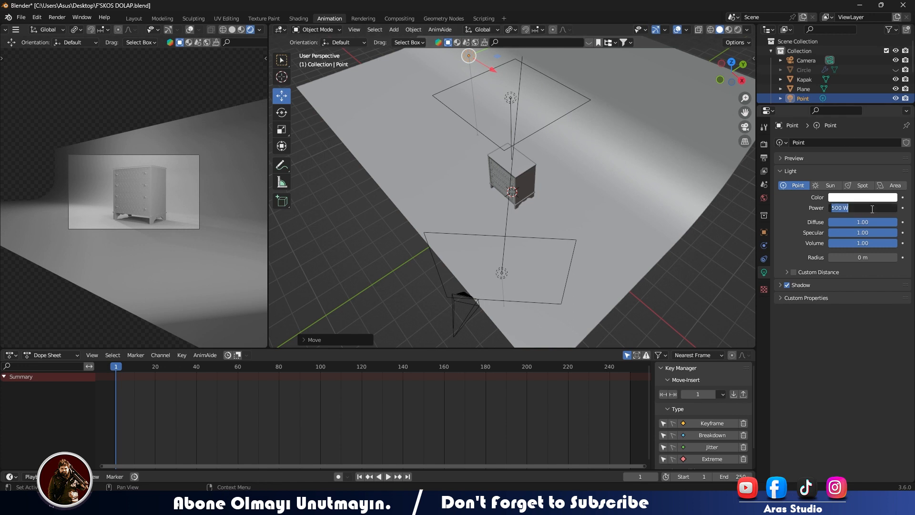
pyautogui.press('Return')
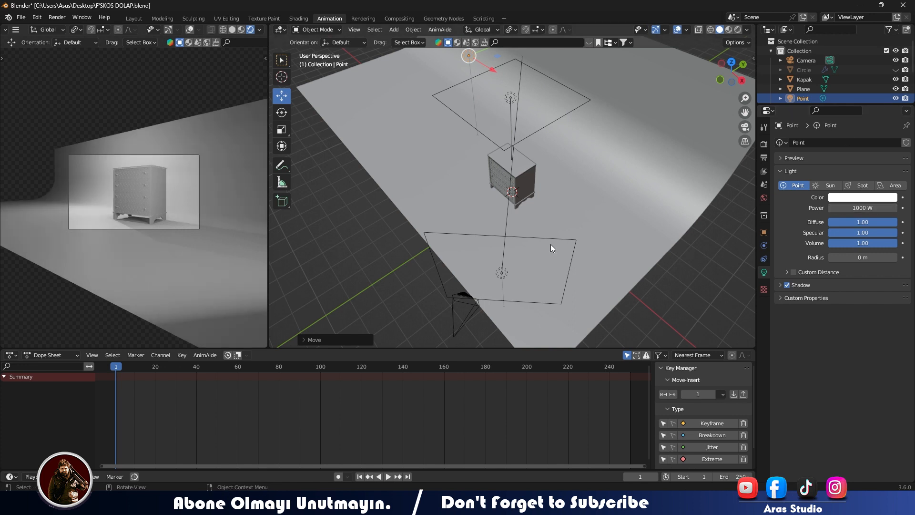
pyautogui.moveTo(500, 67); pyautogui.dragTo(516, 99, button='middle')
pyautogui.moveTo(516, 99); pyautogui.dragTo(454, 128)
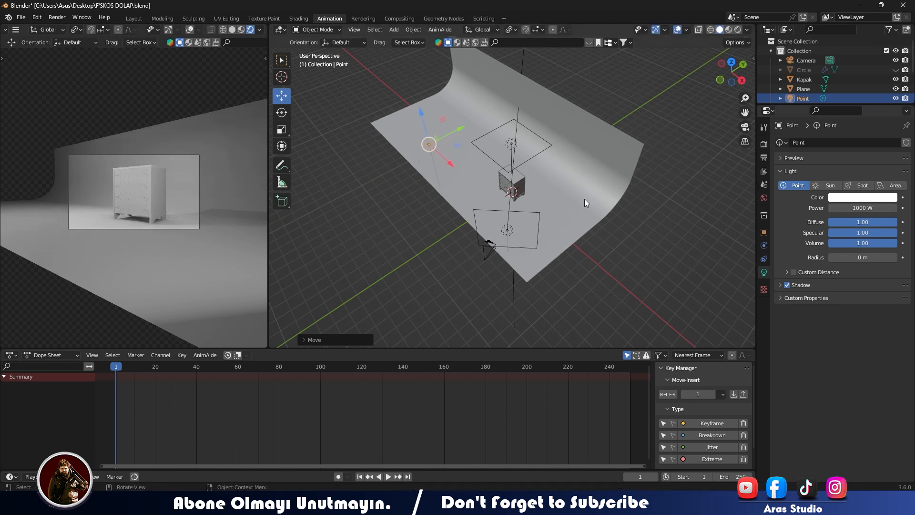
# - Try the Area, Spot and Sun types on the point light, ending on the Point type
pyautogui.click(509, 230)
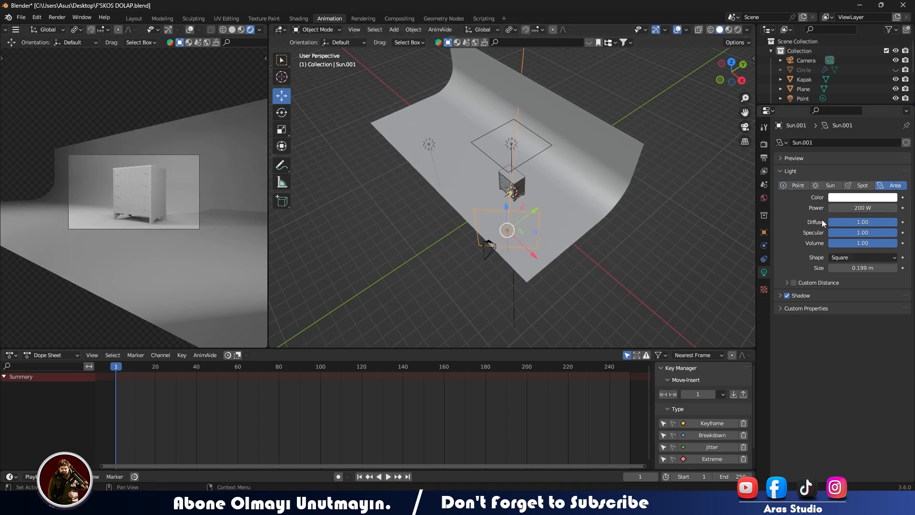
pyautogui.click(430, 144)
pyautogui.click(890, 185)
pyautogui.click(861, 185)
pyautogui.click(801, 186)
pyautogui.click(834, 186)
pyautogui.click(803, 187)
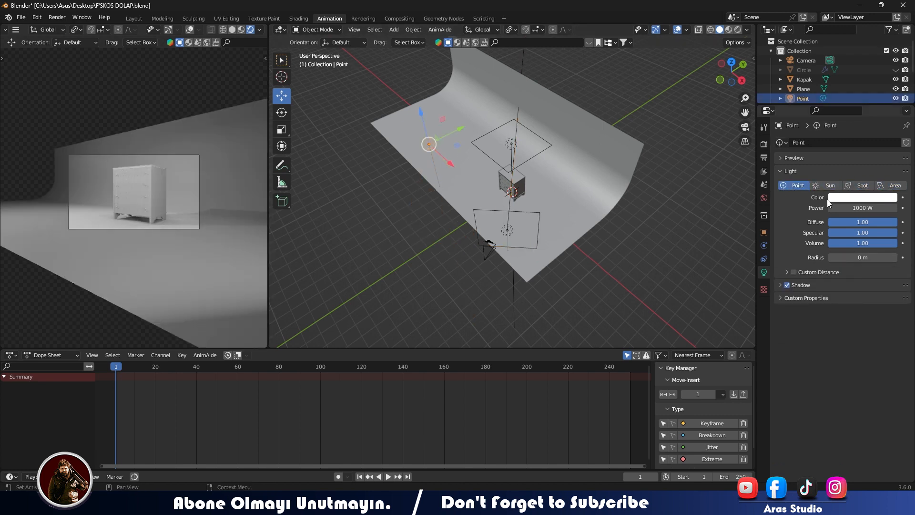
# - Shift the point light along the Y axis and set the render engine to Cycles
pyautogui.moveTo(461, 129); pyautogui.dragTo(483, 117)
pyautogui.scroll(3, 110, 171)
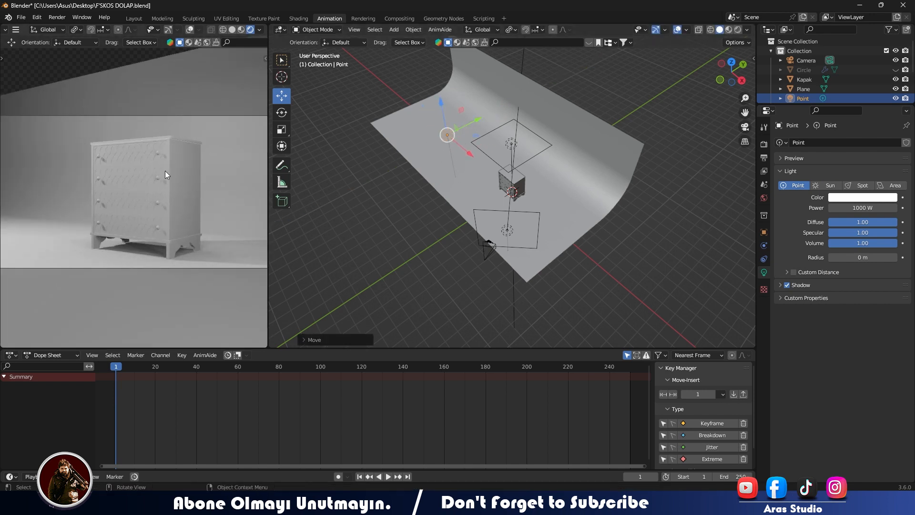
pyautogui.click(764, 144)
pyautogui.click(840, 142)
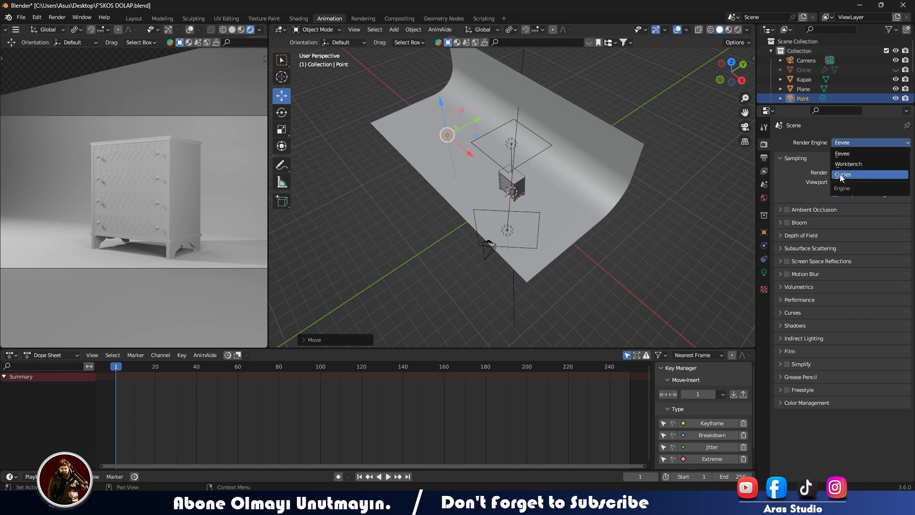
pyautogui.click(840, 173)
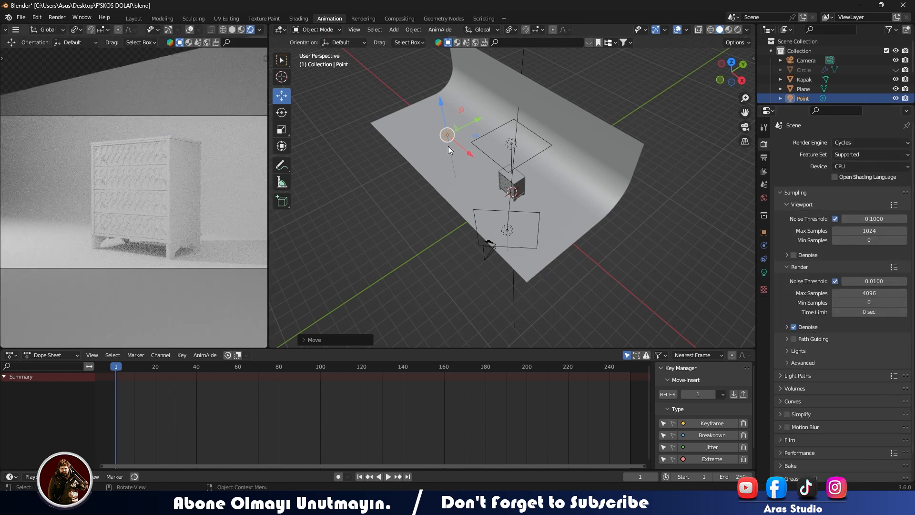
# - Reposition the point light along the Y axis and set its power to 500 W
pyautogui.moveTo(479, 126); pyautogui.dragTo(469, 138)
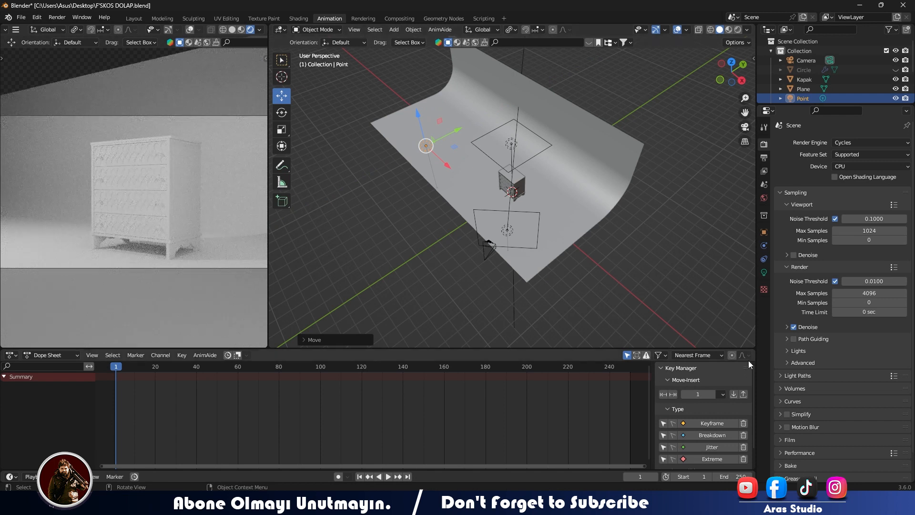
pyautogui.click(765, 272)
pyautogui.click(870, 210)
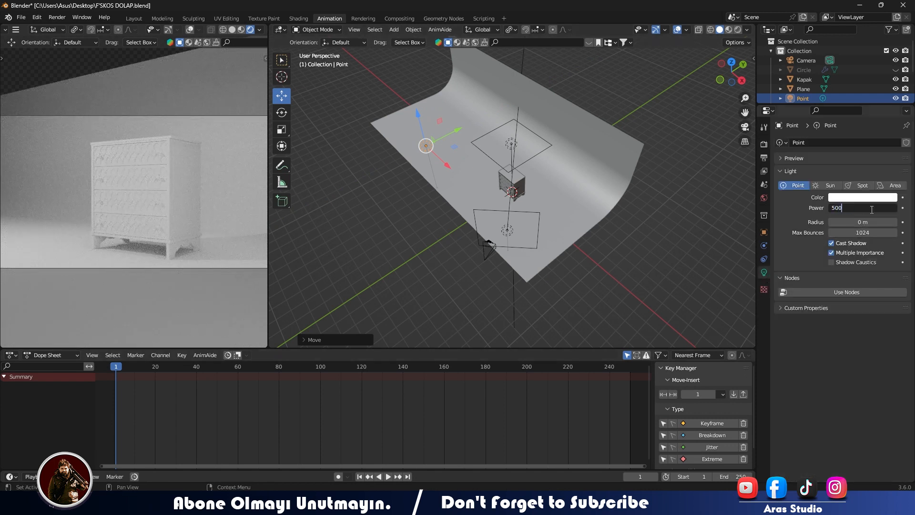
pyautogui.press('Return')
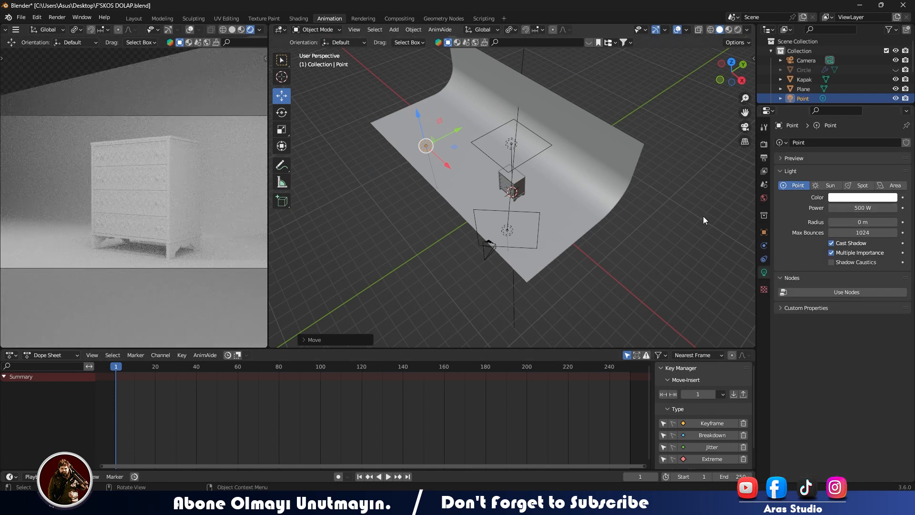
pyautogui.moveTo(466, 127); pyautogui.dragTo(479, 121)
# - Duplicate the point light and move the copy toward the backdrop's curved wall
pyautogui.hotkey('shift', 'd')
pyautogui.click(480, 97)
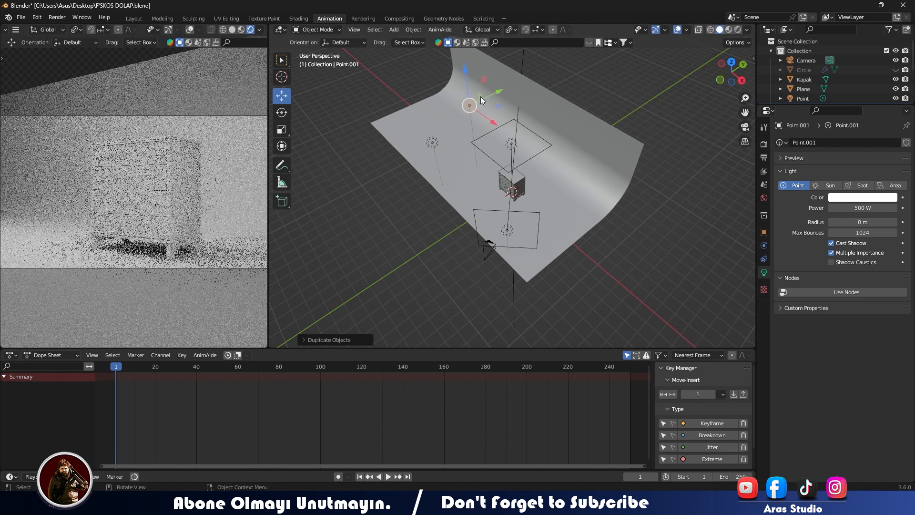
pyautogui.moveTo(489, 119); pyautogui.dragTo(496, 123)
pyautogui.moveTo(667, 97); pyautogui.dragTo(591, 109, button='middle')
pyautogui.moveTo(564, 108); pyautogui.dragTo(632, 107)
pyautogui.moveTo(580, 135); pyautogui.dragTo(588, 133)
# - Lower the copied point light beside the chest and preview the lighting in rendered shading
pyautogui.click(241, 29)
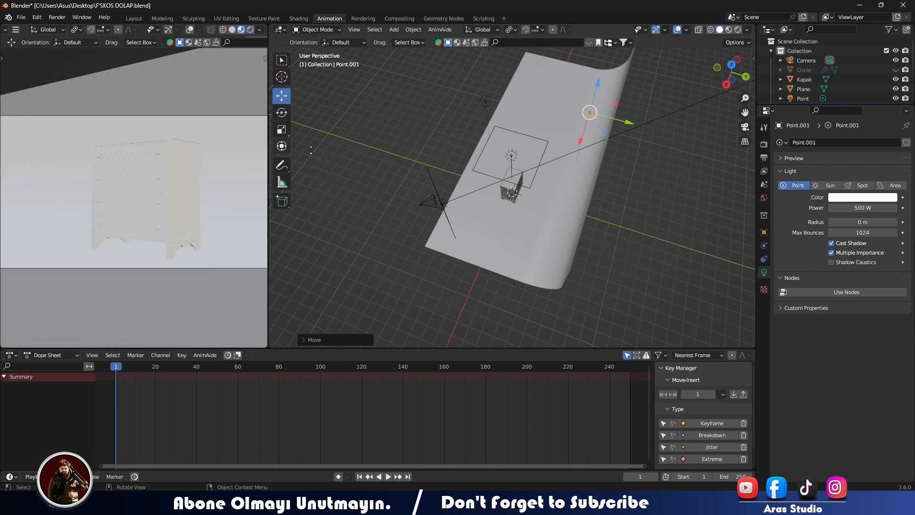
pyautogui.moveTo(393, 188); pyautogui.dragTo(453, 76, button='middle')
pyautogui.moveTo(435, 78); pyautogui.dragTo(434, 142)
pyautogui.moveTo(477, 165); pyautogui.dragTo(466, 166)
pyautogui.click(251, 30)
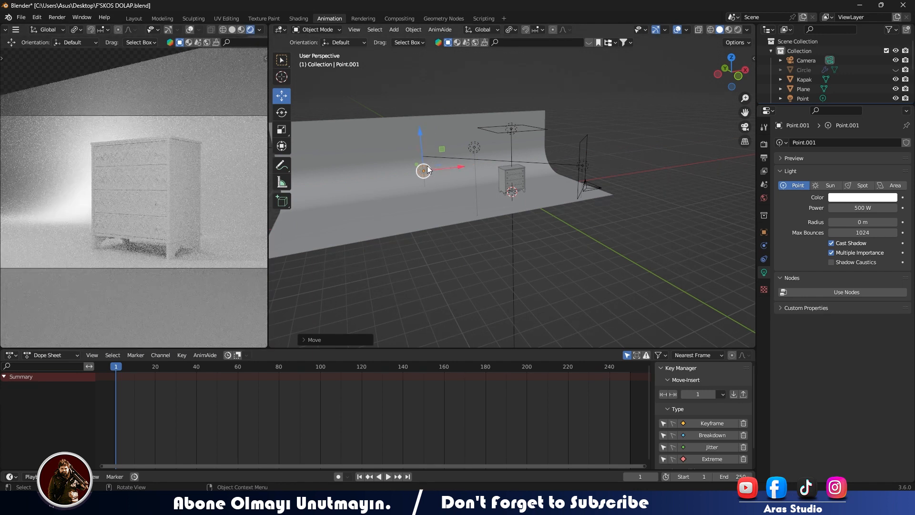
# - Shift the copied point light near the backdrop floor, set its power to 200 W and preview the rendered lighting
pyautogui.moveTo(432, 168); pyautogui.dragTo(468, 200, button='middle')
pyautogui.click(241, 30)
pyautogui.moveTo(402, 219); pyautogui.dragTo(440, 222)
pyautogui.click(854, 208)
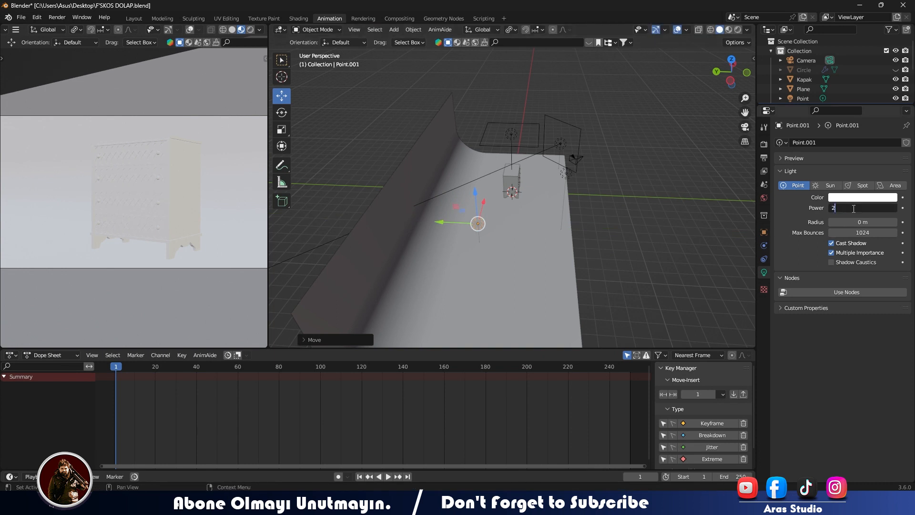
pyautogui.press('Return')
pyautogui.click(250, 30)
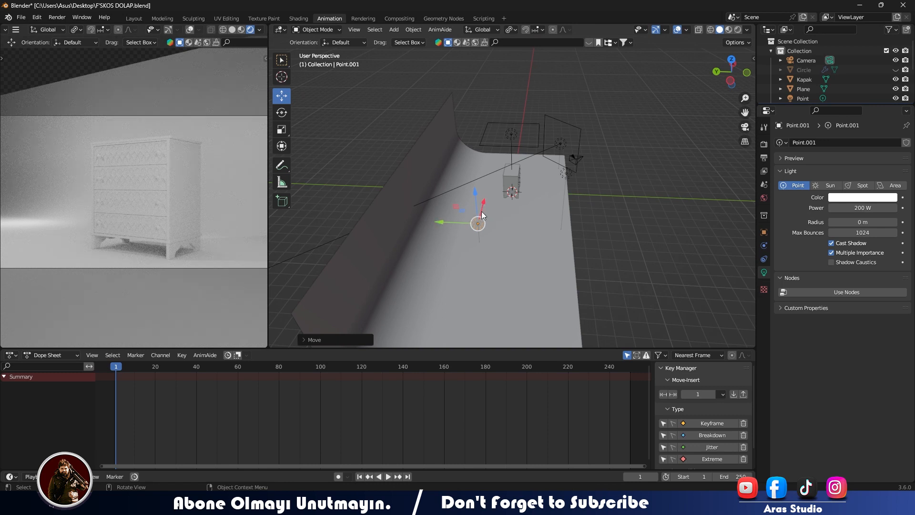
# - Delete the copied point light, then adjust the remaining point light's position and check the rendered camera preview
pyautogui.press('Delete')
pyautogui.moveTo(533, 243); pyautogui.dragTo(455, 232, button='middle')
pyautogui.click(455, 200)
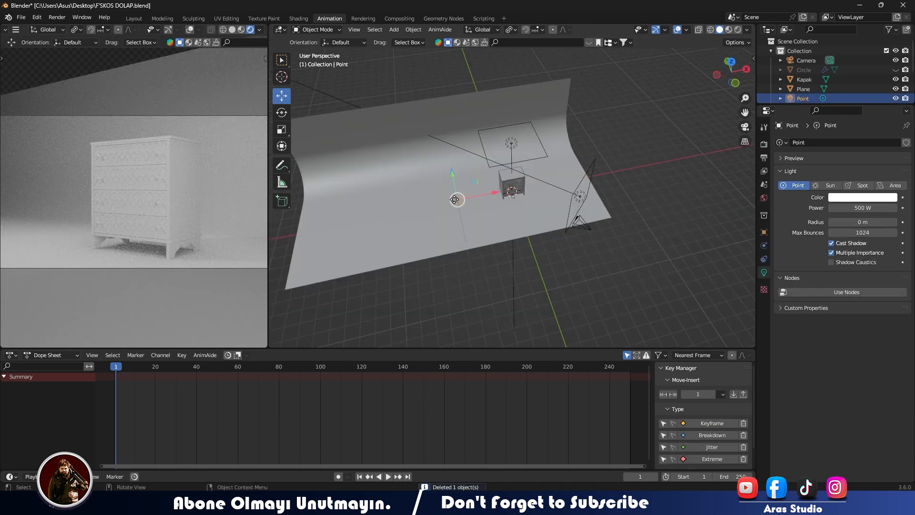
pyautogui.click(241, 30)
pyautogui.moveTo(379, 157); pyautogui.dragTo(455, 166, button='middle')
pyautogui.moveTo(517, 213); pyautogui.dragTo(486, 206)
pyautogui.click(250, 30)
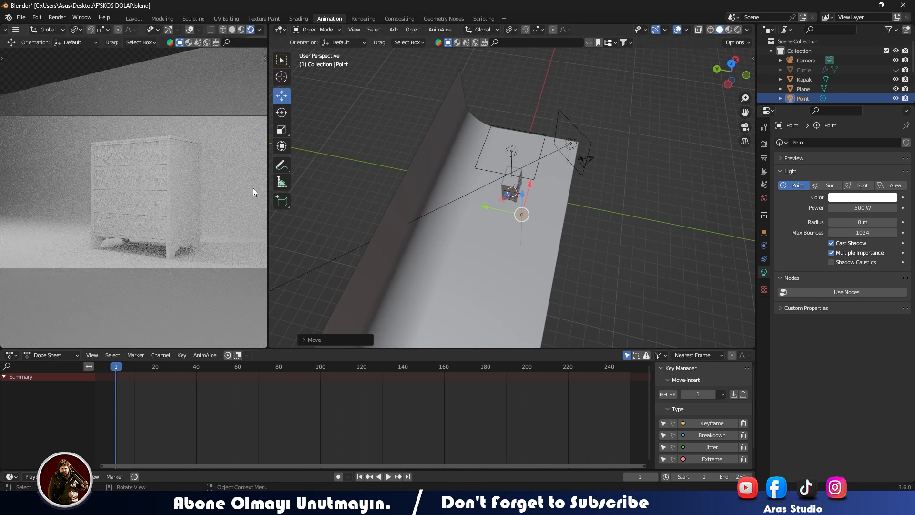
pyautogui.scroll(-3, 199, 208)
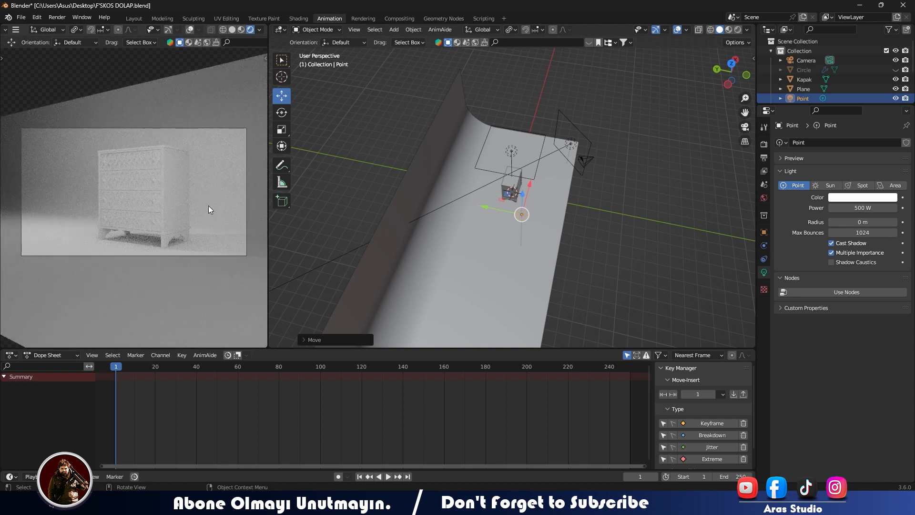
# - Set the Cycles render device to GPU Compute
pyautogui.click(763, 145)
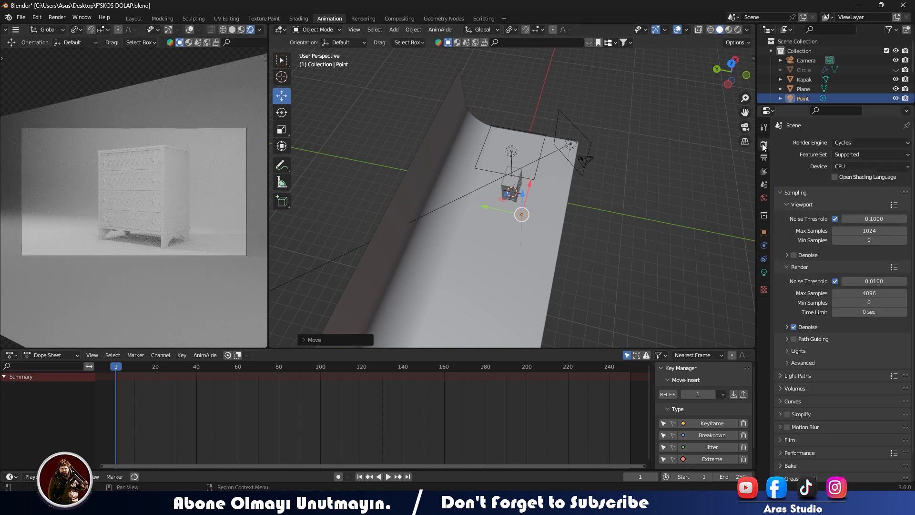
pyautogui.click(858, 164)
pyautogui.click(851, 189)
# - Set the maximum samples to 128 for both the viewport and the final render
pyautogui.click(867, 230)
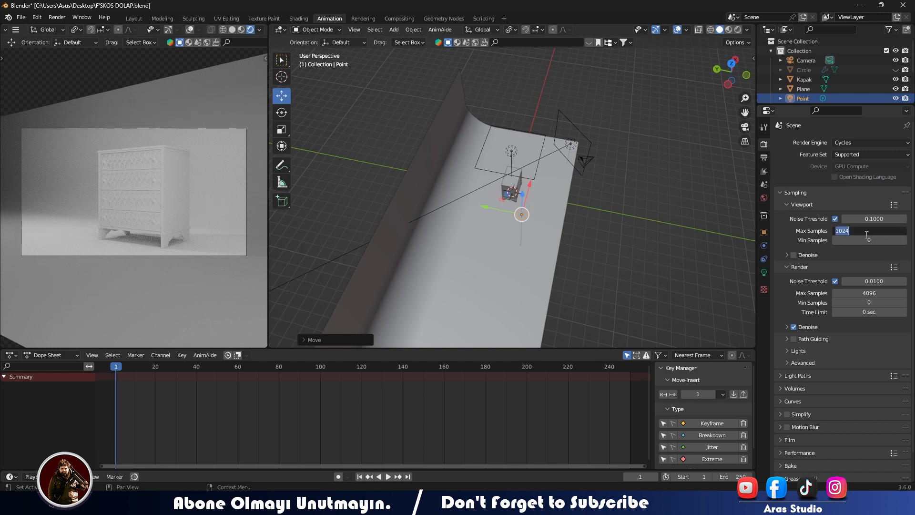
pyautogui.write('128')
pyautogui.press('Return')
pyautogui.click(877, 293)
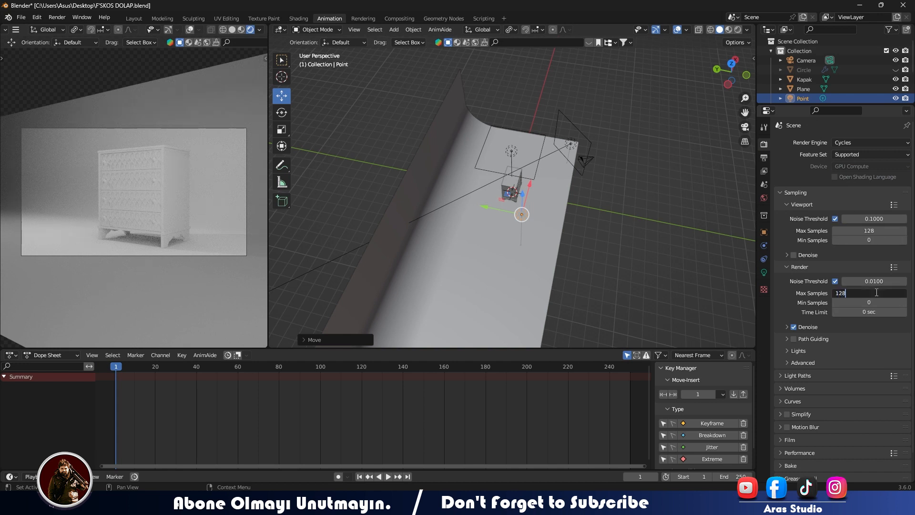
pyautogui.press('Return')
# - Set the render denoiser to OptiX with its passes set to None
pyautogui.click(789, 327)
pyautogui.click(850, 342)
pyautogui.click(850, 351)
pyautogui.click(851, 352)
pyautogui.click(851, 373)
pyautogui.click(850, 351)
pyautogui.click(847, 362)
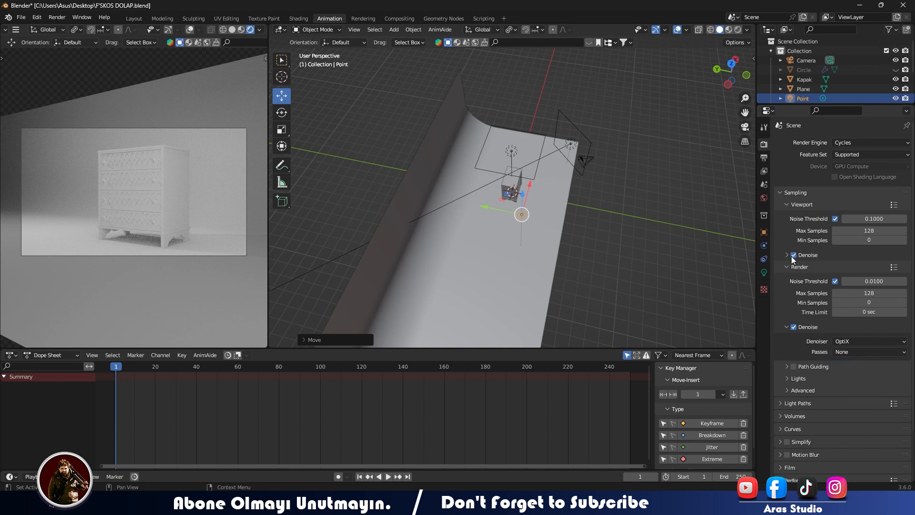
# - Set the viewport denoiser to OptiX with its passes set to None
pyautogui.click(788, 256)
pyautogui.click(851, 271)
pyautogui.click(851, 291)
pyautogui.click(851, 281)
pyautogui.click(815, 291)
# - Set the colour management view transform to Filmic and the look to Medium Contrast
pyautogui.scroll(-8, 820, 405)
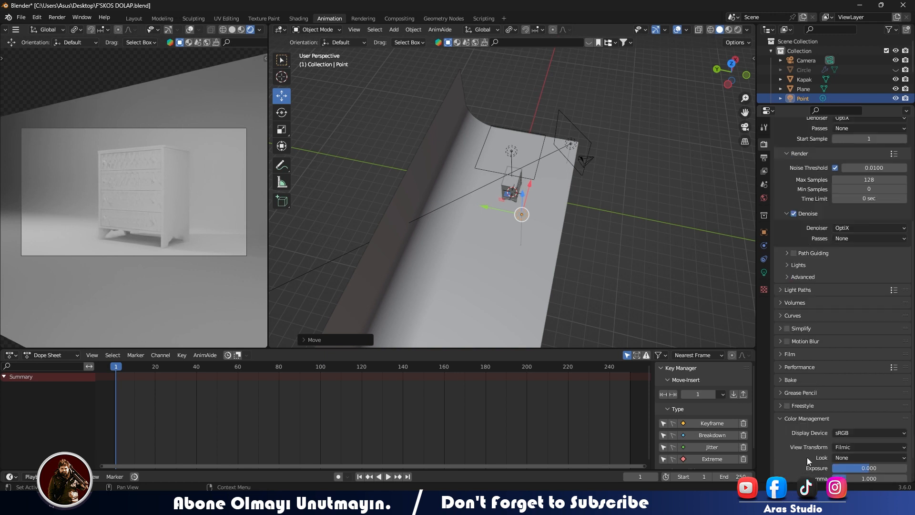
pyautogui.click(845, 447)
pyautogui.click(848, 424)
pyautogui.click(848, 457)
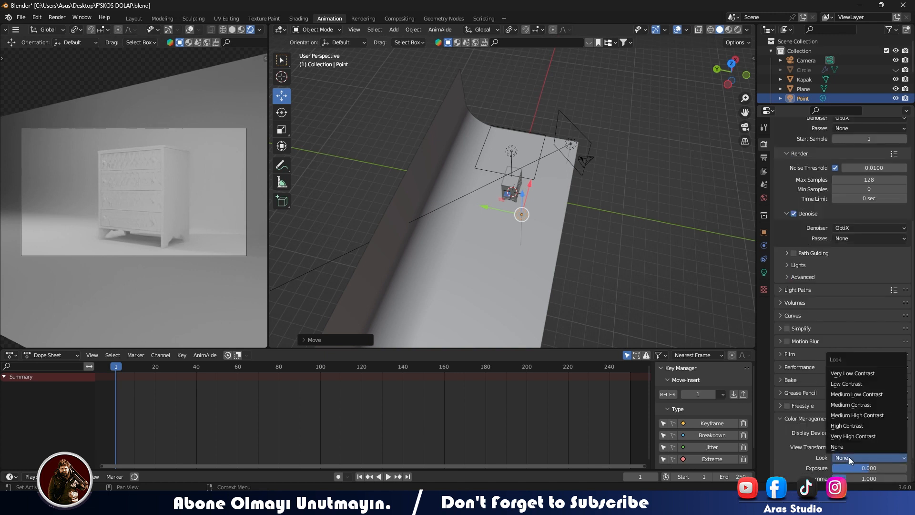
pyautogui.click(842, 409)
# - Select the chest's top panel and replace the Dope Sheet with an enlarged Shader Editor
pyautogui.click(513, 197)
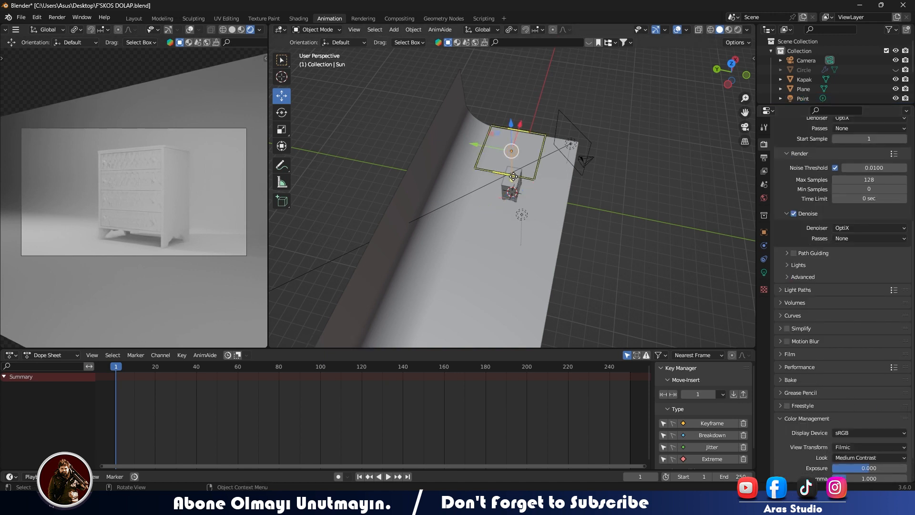
pyautogui.press('KP_0')
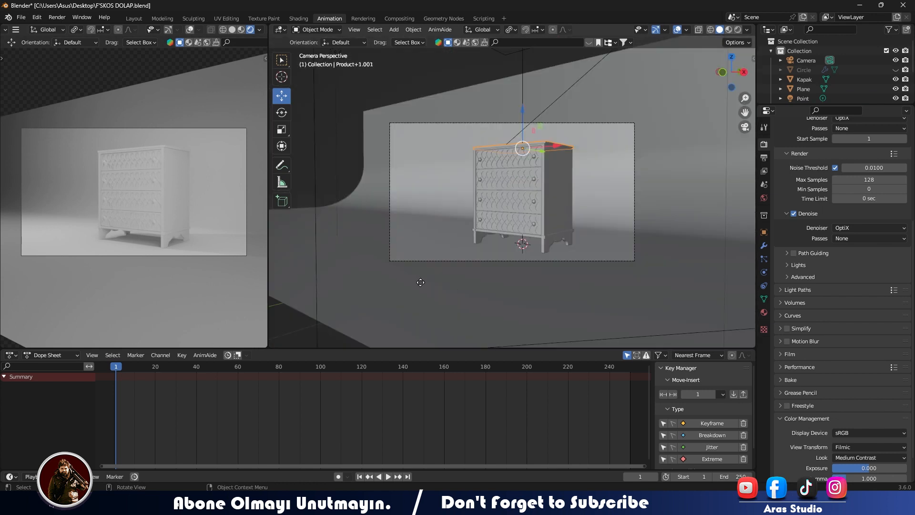
pyautogui.moveTo(421, 282); pyautogui.dragTo(440, 321, button='middle')
pyautogui.moveTo(163, 348); pyautogui.dragTo(148, 265)
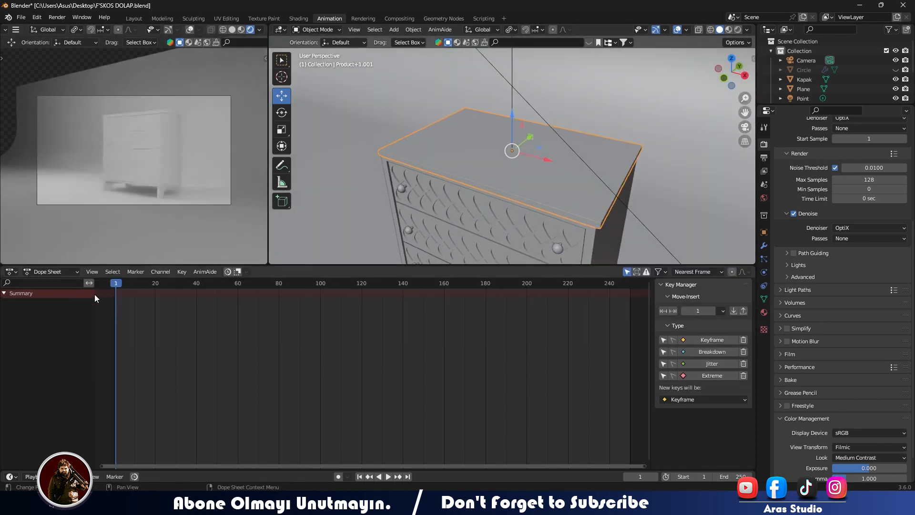
pyautogui.click(17, 272)
pyautogui.click(38, 372)
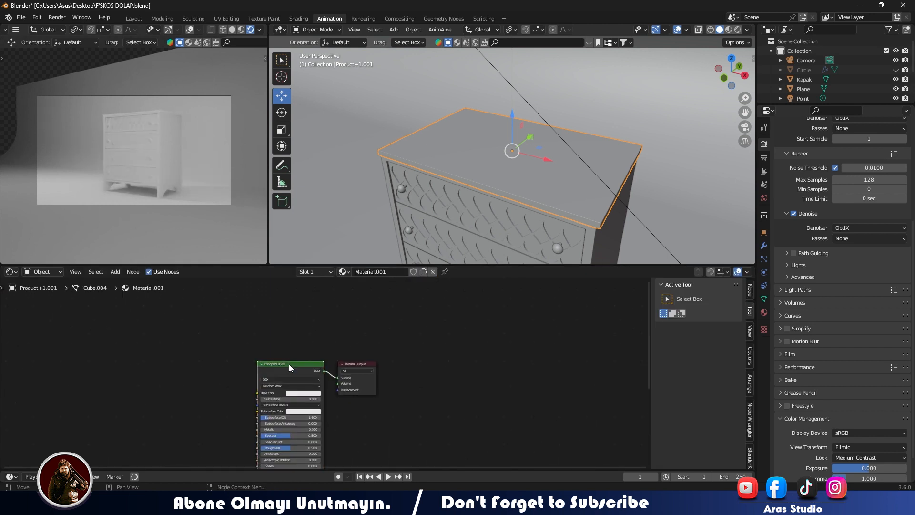
# - Start the Principled Texture Setup for the top panel's material and browse the wood texture folders to Wood058_1K-JPG
pyautogui.hotkey('ctrl', 'shift', 't')
pyautogui.click(179, 345)
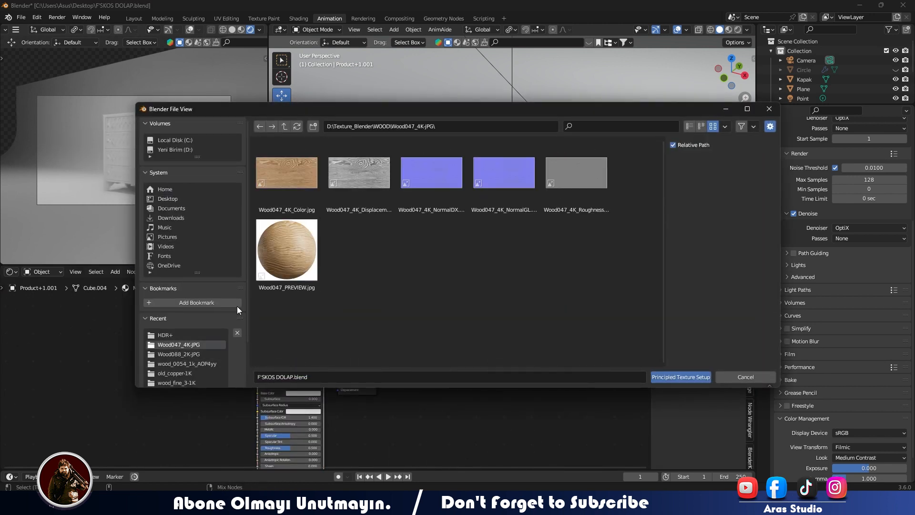
pyautogui.click(285, 127)
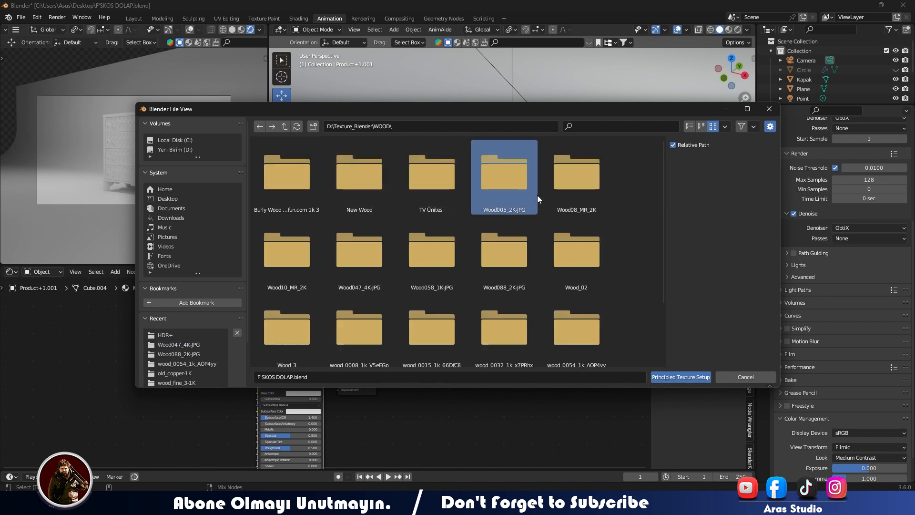
pyautogui.click(572, 181)
pyautogui.click(280, 126)
pyautogui.doubleClick(316, 266)
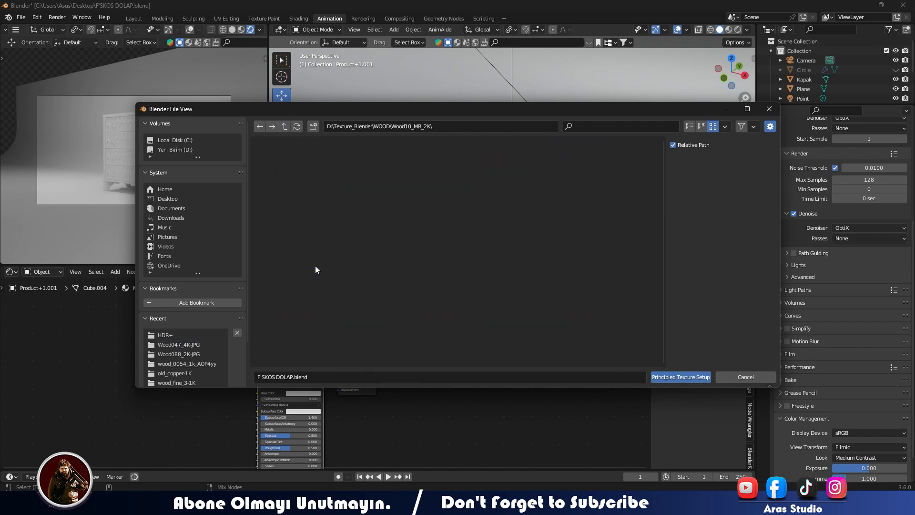
pyautogui.click(288, 126)
pyautogui.doubleClick(358, 259)
pyautogui.click(285, 127)
pyautogui.doubleClick(416, 253)
# - Load the Wood058_1K color, normal and roughness maps into the top panel's material, leaving out the displacement map
pyautogui.click(317, 151)
pyautogui.keyDown('shift'); pyautogui.moveTo(334, 170); pyautogui.dragTo(511, 182); pyautogui.keyUp('shift')
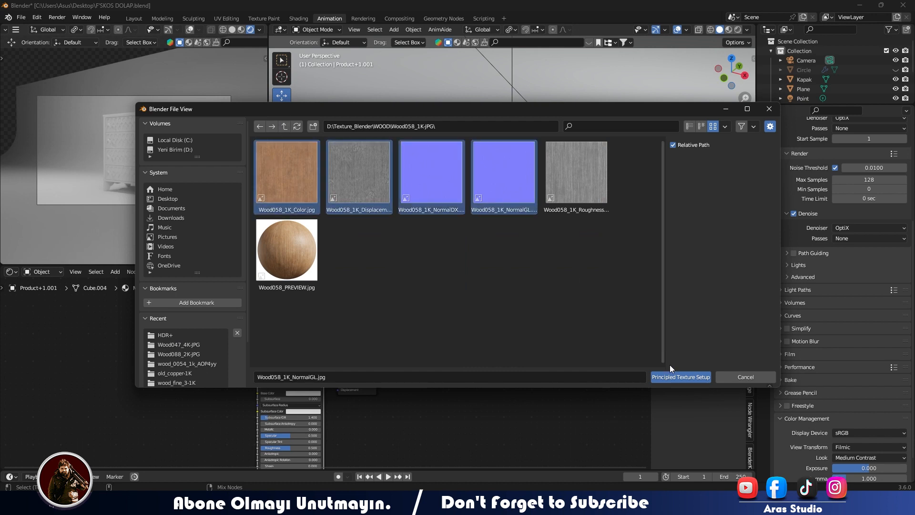
pyautogui.keyDown('shift'); pyautogui.click(549, 186); pyautogui.keyUp('shift')
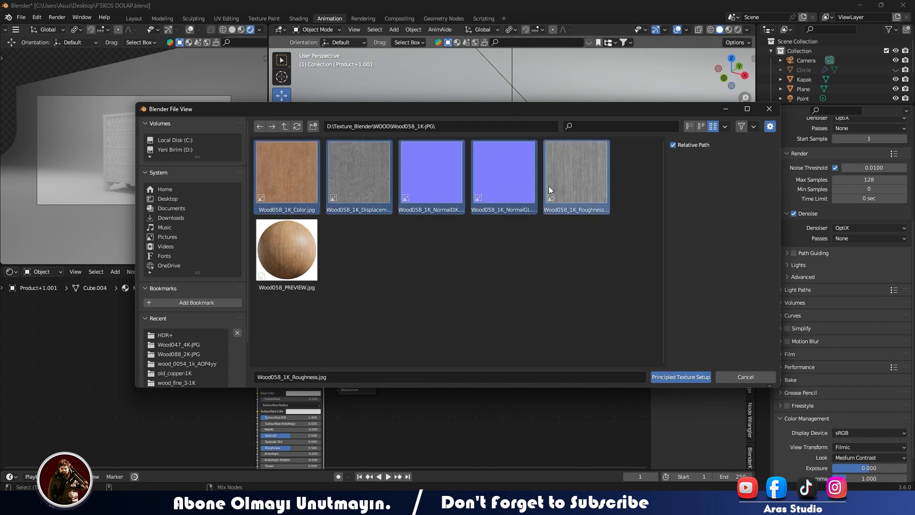
pyautogui.keyDown('shift'); pyautogui.click(361, 180); pyautogui.keyUp('shift')
pyautogui.click(689, 376)
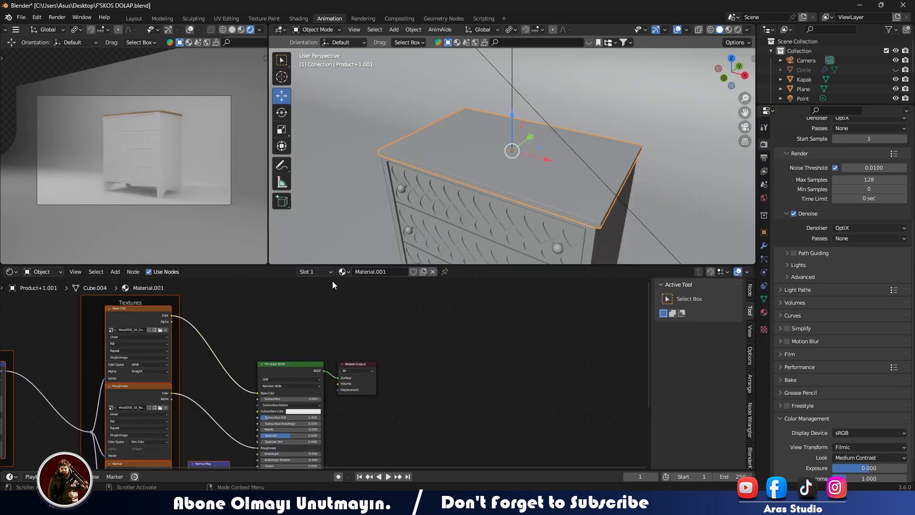
# - Switch to the Layout workspace and show the top panel close up in the rendered view with an enlarged Shader Editor beneath it
pyautogui.press('z')
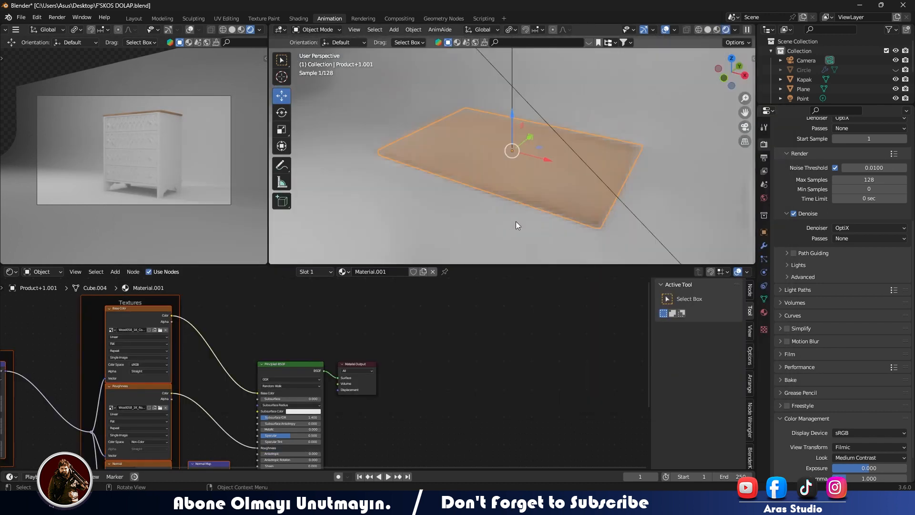
pyautogui.click(135, 18)
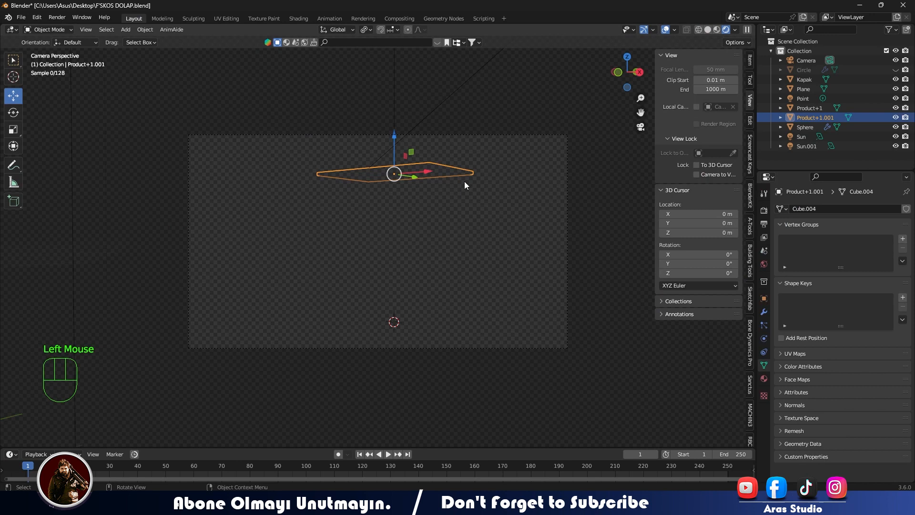
pyautogui.moveTo(469, 157); pyautogui.dragTo(457, 219, button='middle')
pyautogui.scroll(2, 457, 218)
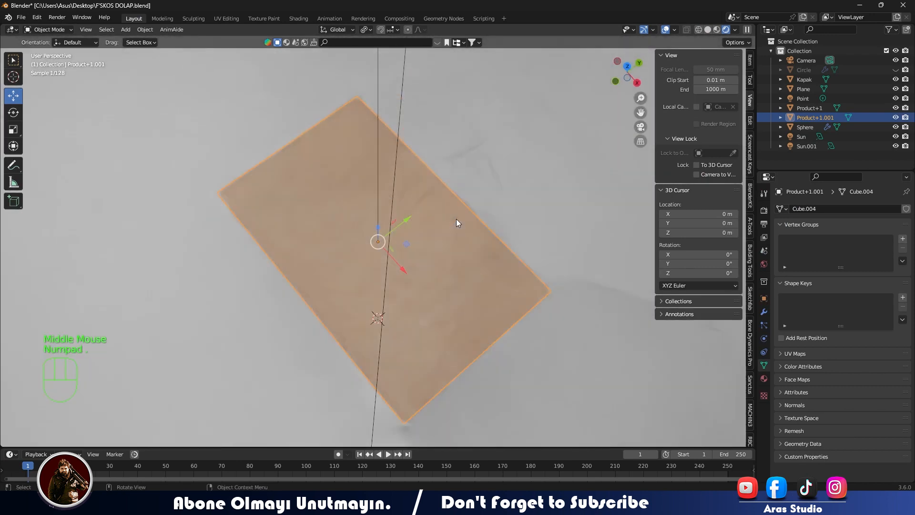
pyautogui.keyDown('shift'); pyautogui.moveTo(450, 251); pyautogui.dragTo(445, 162, button='middle'); pyautogui.keyUp('shift')
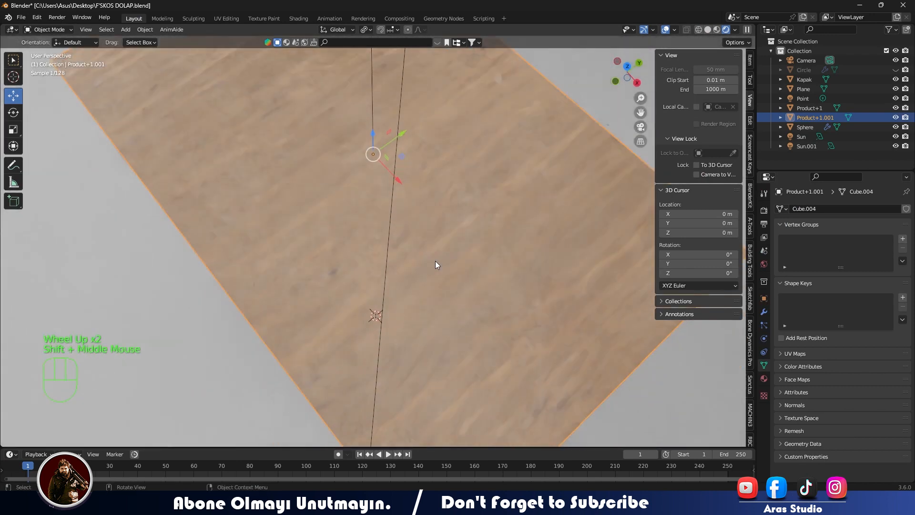
pyautogui.moveTo(411, 448); pyautogui.dragTo(410, 292)
pyautogui.click(11, 298)
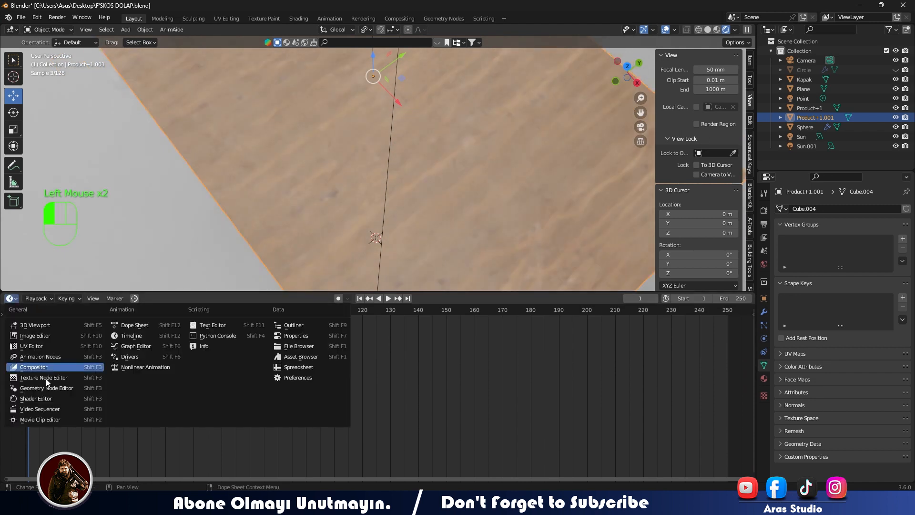
pyautogui.click(33, 399)
# - Connect the Texture Coordinate node's Object output to the Mapping node's Vector input in the top panel's material
pyautogui.scroll(1, 267, 373)
pyautogui.scroll(-1, 286, 375)
pyautogui.scroll(3, 322, 378)
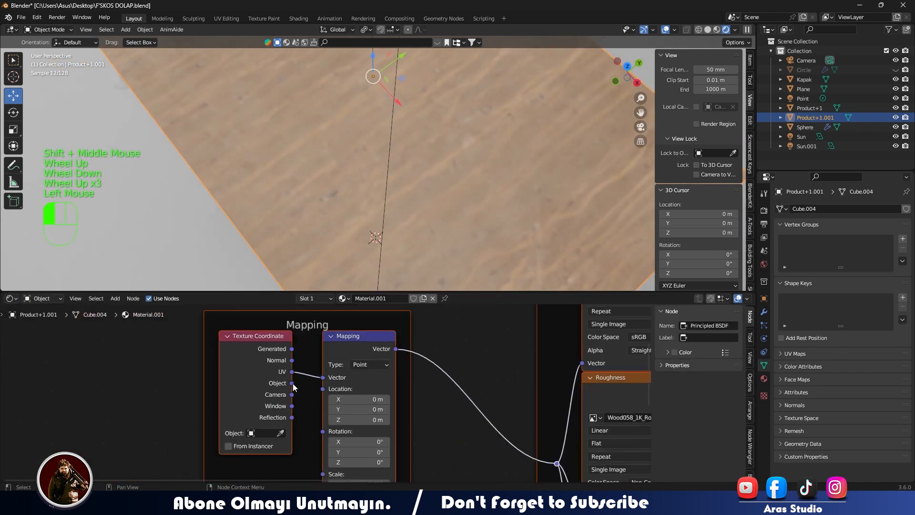
pyautogui.moveTo(323, 379); pyautogui.dragTo(323, 377)
# - Select the chest body and apply its scale
pyautogui.click(334, 202)
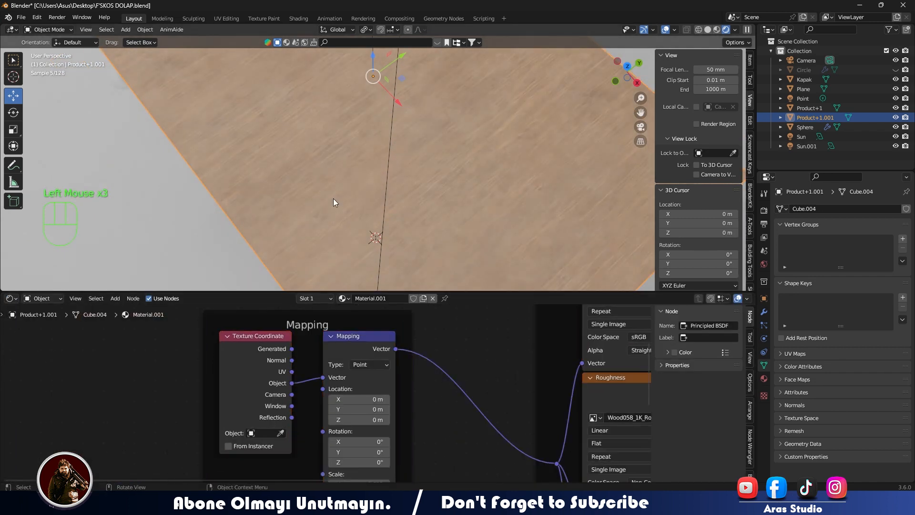
pyautogui.click(333, 198)
pyautogui.hotkey('ctrl', 'a')
pyautogui.click(333, 199)
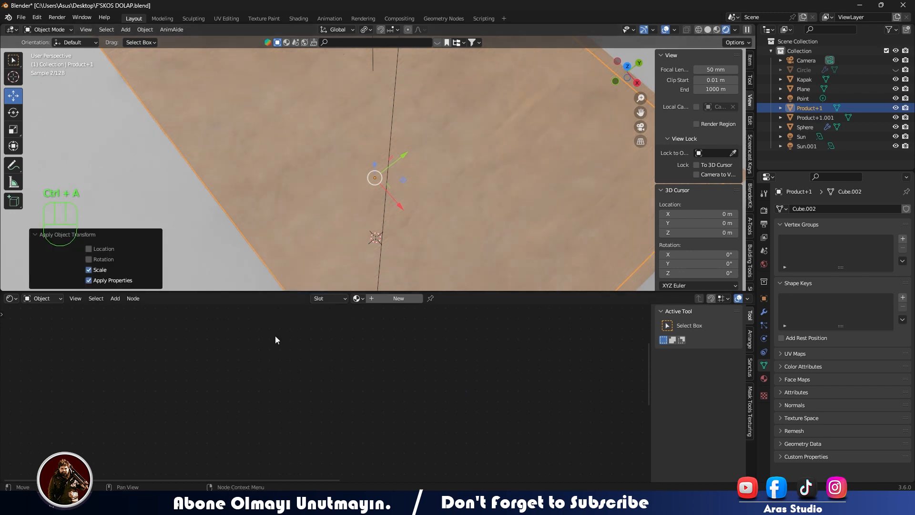
# - Set the top panel's base color texture to Box projection with a blend of 0.868
pyautogui.click(448, 207)
pyautogui.scroll(1, 431, 391)
pyautogui.scroll(-1, 431, 391)
pyautogui.scroll(1, 429, 394)
pyautogui.scroll(-1, 429, 394)
pyautogui.moveTo(429, 394); pyautogui.dragTo(112, 389, button='middle')
pyautogui.keyDown('shift'); pyautogui.moveTo(305, 322); pyautogui.dragTo(309, 380, button='middle'); pyautogui.keyUp('shift')
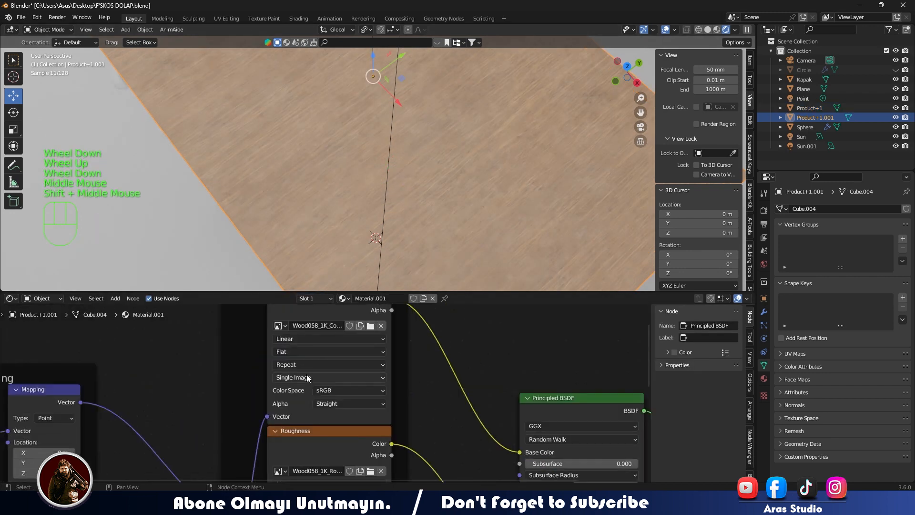
pyautogui.click(307, 353)
pyautogui.click(307, 374)
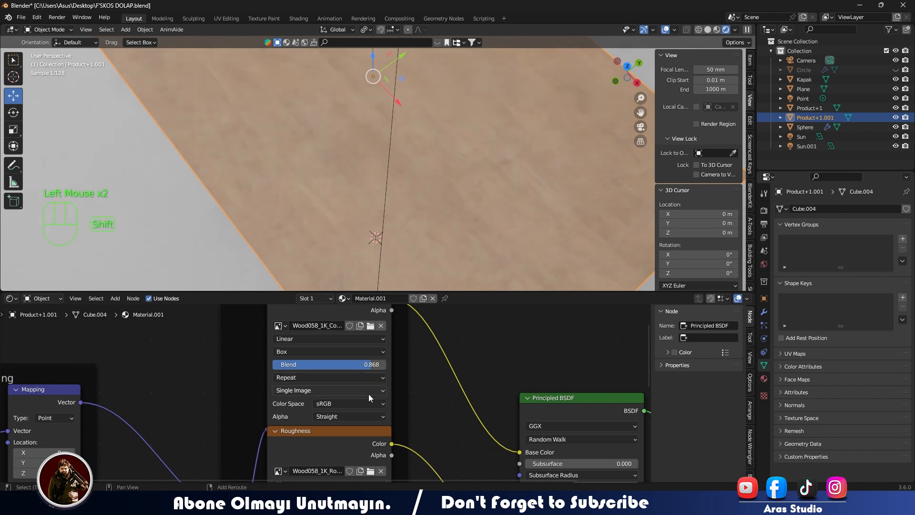
# - Set the top panel's roughness texture to Box projection and raise its blend
pyautogui.keyDown('shift'); pyautogui.moveTo(369, 398); pyautogui.dragTo(349, 252, button='middle'); pyautogui.keyUp('shift')
pyautogui.click(309, 350)
pyautogui.click(308, 372)
pyautogui.moveTo(328, 363); pyautogui.dragTo(343, 364)
# - Set the top panel's normal texture to Box projection with a blend of 0.809
pyautogui.keyDown('shift'); pyautogui.moveTo(330, 410); pyautogui.dragTo(335, 286, button='middle'); pyautogui.keyUp('shift')
pyautogui.click(280, 375)
pyautogui.click(282, 393)
pyautogui.click(278, 376)
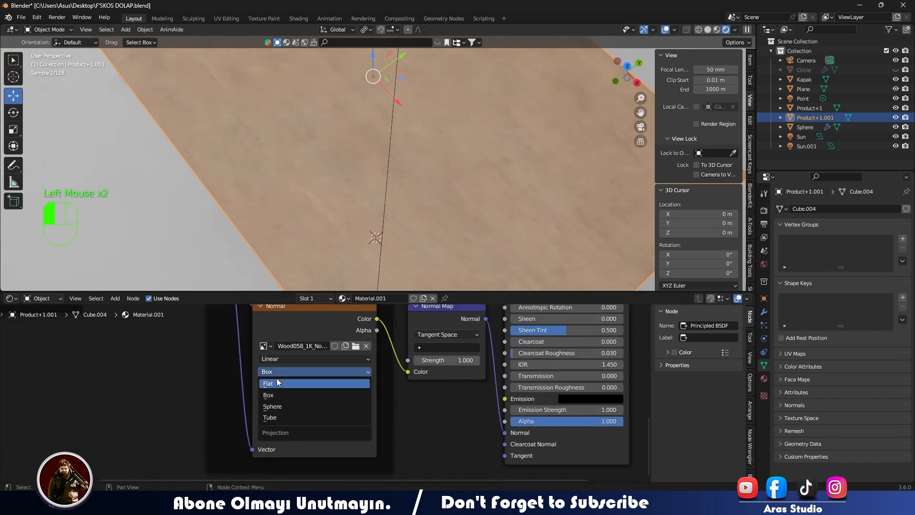
pyautogui.click(277, 394)
pyautogui.moveTo(268, 386); pyautogui.dragTo(356, 386)
# - Set the Normal Map strength to 1.8 and inspect the wood grain on the top panel
pyautogui.moveTo(443, 374); pyautogui.dragTo(385, 425, button='middle')
pyautogui.moveTo(387, 411); pyautogui.dragTo(388, 411)
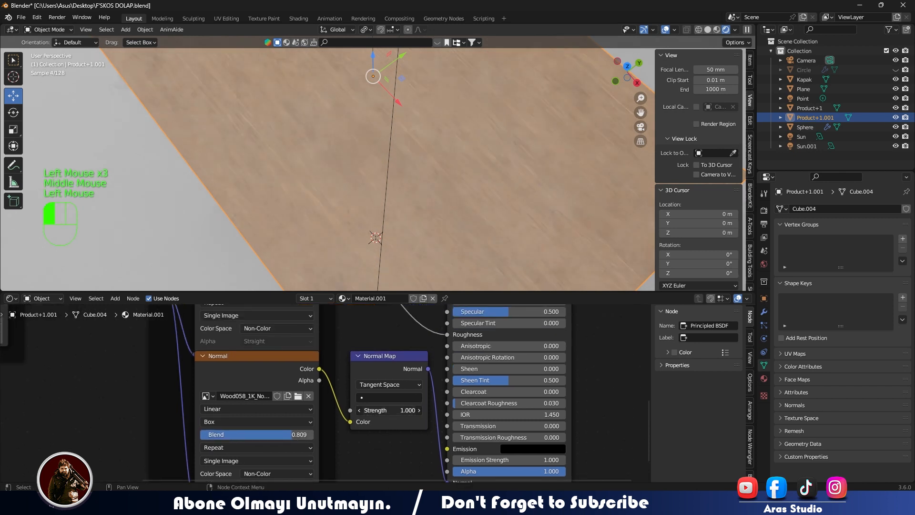
pyautogui.moveTo(436, 266); pyautogui.dragTo(414, 181, button='middle')
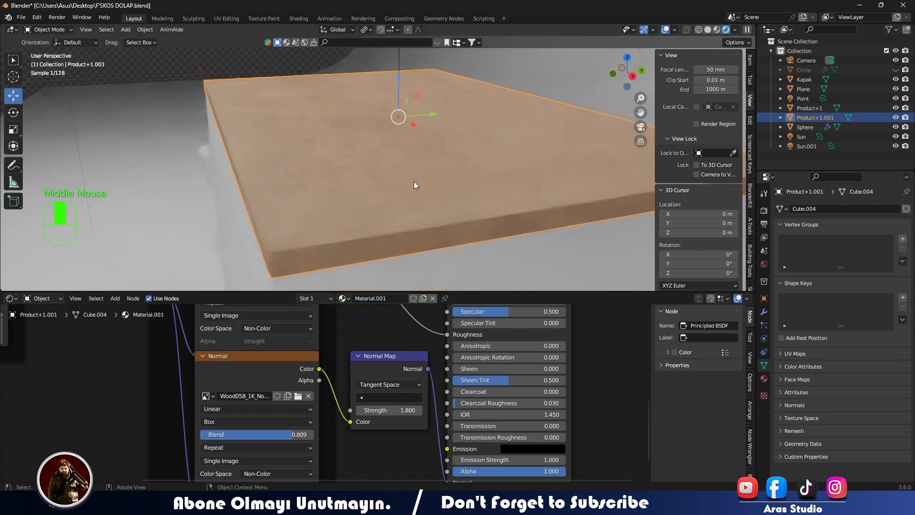
pyautogui.scroll(1, 280, 214)
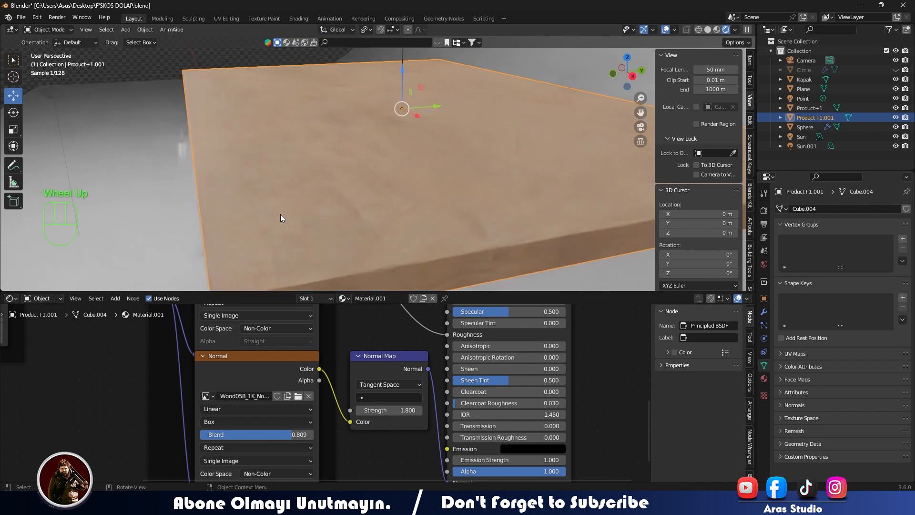
pyautogui.scroll(-2, 275, 233)
# - Create a new material on the chest body and connect a Color Ramp node to its Base Color
pyautogui.click(342, 269)
pyautogui.click(385, 300)
pyautogui.scroll(-2, 403, 396)
pyautogui.moveTo(402, 396); pyautogui.dragTo(429, 480, button='middle')
pyautogui.moveTo(451, 417); pyautogui.dragTo(241, 381)
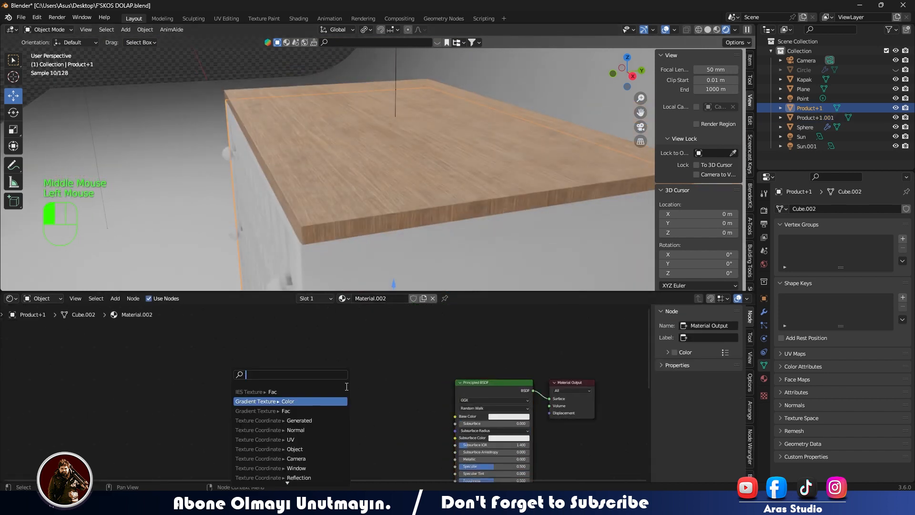
pyautogui.write('COLOR RA')
pyautogui.press('Return')
pyautogui.click(241, 373)
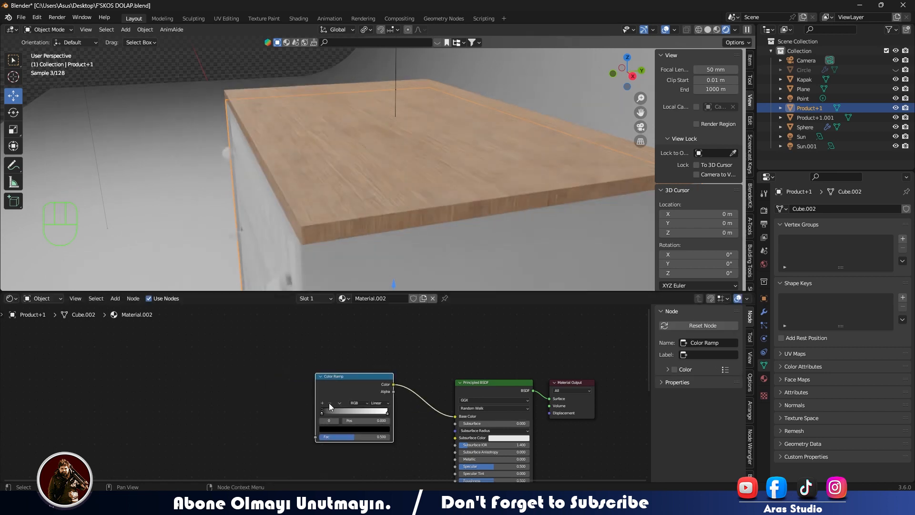
# - Change the Color Ramp's black stop to white
pyautogui.click(328, 429)
pyautogui.scroll(20, 342, 383)
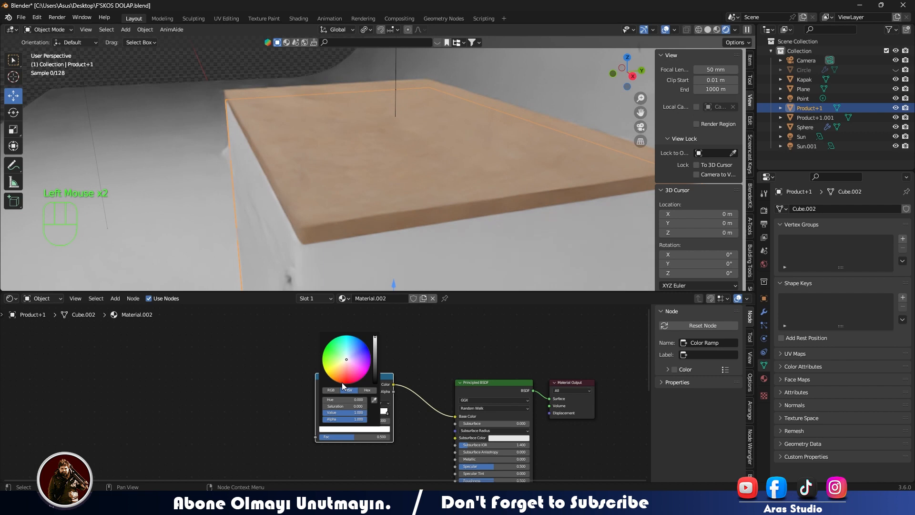
pyautogui.moveTo(359, 375); pyautogui.dragTo(391, 356)
pyautogui.click(339, 385)
pyautogui.keyDown('shift'); pyautogui.moveTo(340, 388); pyautogui.dragTo(324, 312, button='middle'); pyautogui.keyUp('shift')
# - Add a Noise Texture node feeding the Color Ramp's Fac input and place it beside the ramp
pyautogui.moveTo(374, 427); pyautogui.dragTo(401, 479, button='middle')
pyautogui.moveTo(359, 395); pyautogui.dragTo(288, 378)
pyautogui.write('NOİS')
pyautogui.press('BackSpace')
pyautogui.press('BackSpace')
pyautogui.press('BackSpace')
pyautogui.press('BackSpace')
pyautogui.write('NOIS')
pyautogui.click(259, 391)
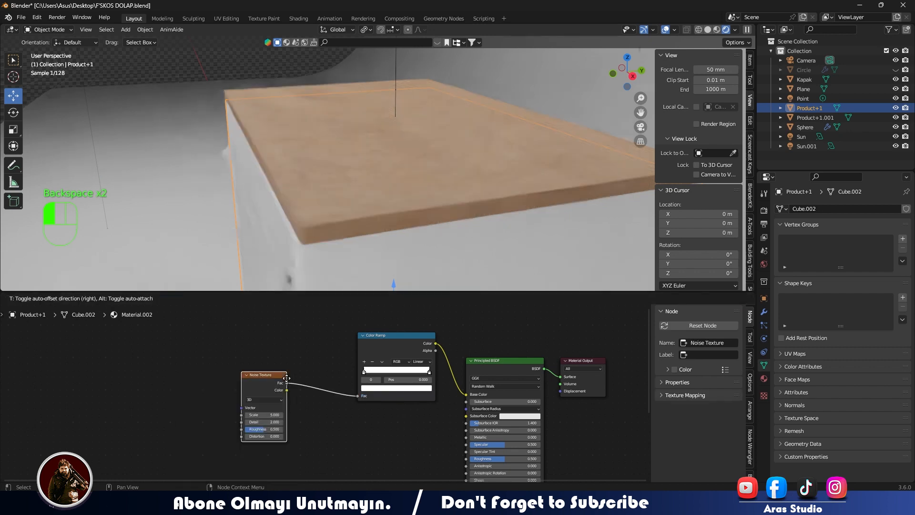
pyautogui.click(268, 364)
# - Show the chest's drawer fronts in rendered shading and switch the render engine to Eevee
pyautogui.moveTo(280, 216); pyautogui.dragTo(419, 159, button='middle')
pyautogui.scroll(5, 399, 159)
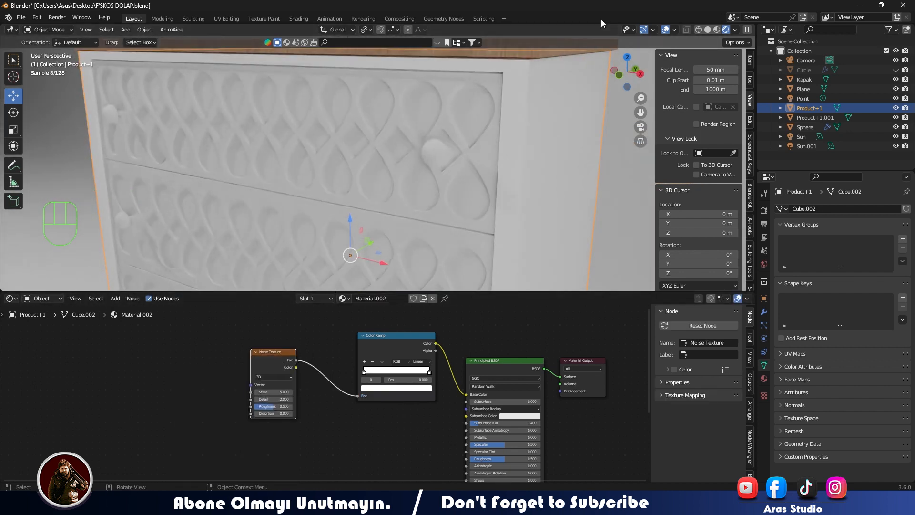
pyautogui.click(718, 29)
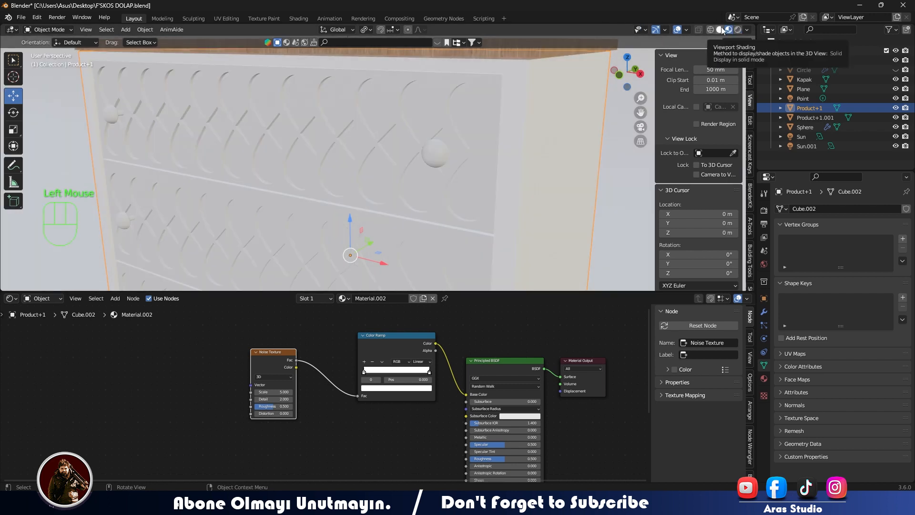
pyautogui.click(738, 29)
pyautogui.click(765, 211)
pyautogui.click(870, 208)
pyautogui.click(848, 220)
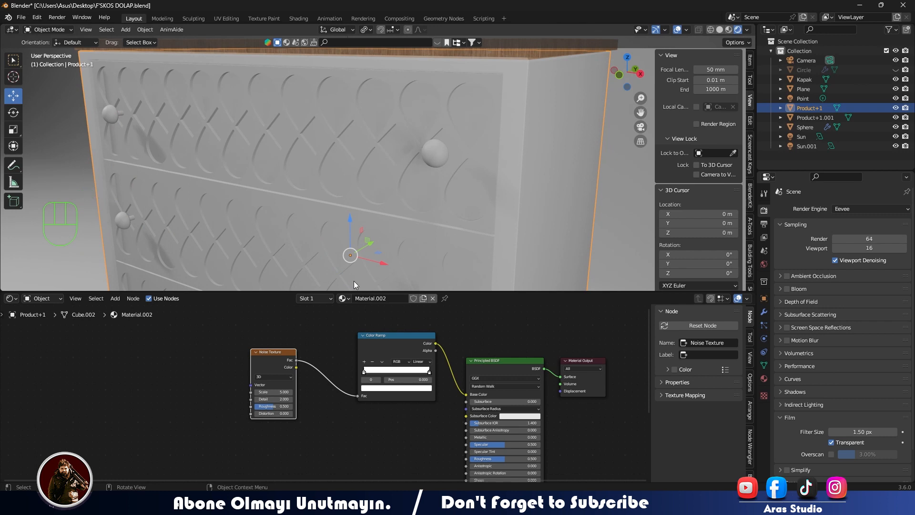
# - Adjust the Noise Texture node's settings in the chest body's material
pyautogui.scroll(4, 288, 393)
pyautogui.scroll(-2, 405, 396)
pyautogui.moveTo(308, 393); pyautogui.dragTo(279, 393)
pyautogui.moveTo(311, 404)
pyautogui.mouseDown()
pyautogui.moveTo(295, 404)
pyautogui.moveTo(325, 416)
pyautogui.moveTo(316, 416)
pyautogui.mouseUp()
pyautogui.moveTo(313, 426); pyautogui.dragTo(354, 427)
# - Add a Bump node connected to the Principled BSDF's Normal input in the chest body's material
pyautogui.scroll(-4, 409, 382)
pyautogui.moveTo(415, 381); pyautogui.dragTo(247, 305, button='middle')
pyautogui.scroll(-3, 368, 368)
pyautogui.scroll(2, 321, 390)
pyautogui.moveTo(320, 456); pyautogui.dragTo(237, 409)
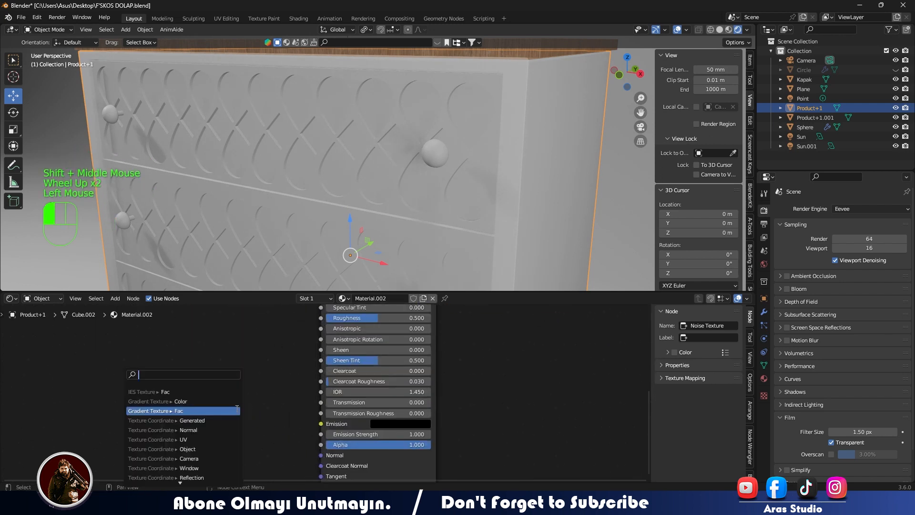
pyautogui.write('bump')
pyautogui.press('Return')
pyautogui.click(264, 376)
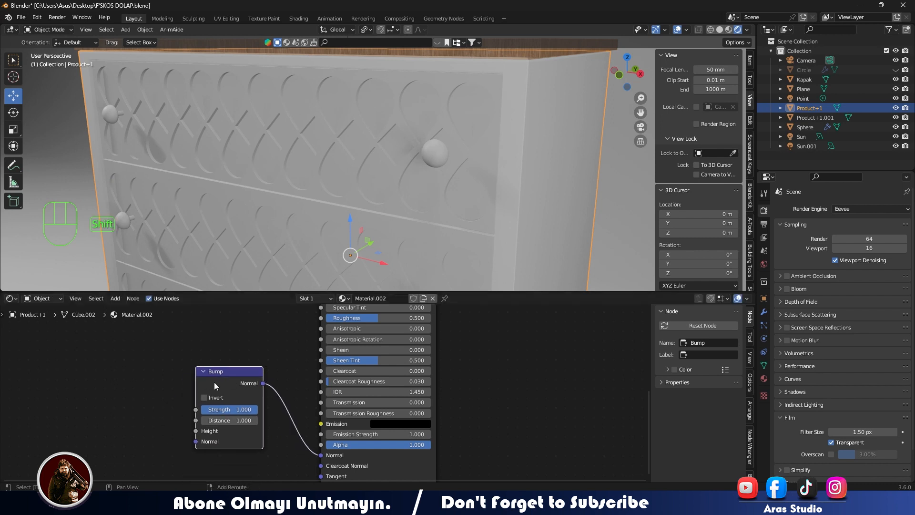
# - Move the Bump node clear and feed the Noise Texture's Fac output into its Height input
pyautogui.keyDown('shift'); pyautogui.moveTo(214, 381); pyautogui.dragTo(477, 382, button='middle'); pyautogui.keyUp('shift')
pyautogui.scroll(-1, 364, 376)
pyautogui.scroll(1, 363, 375)
pyautogui.scroll(-1, 363, 376)
pyautogui.keyDown('shift'); pyautogui.moveTo(364, 375); pyautogui.dragTo(361, 336, button='middle'); pyautogui.keyUp('shift')
# - Darken the Color Ramp's end stop to a grey with value 0.171
pyautogui.scroll(-1, 377, 345)
pyautogui.scroll(1, 386, 351)
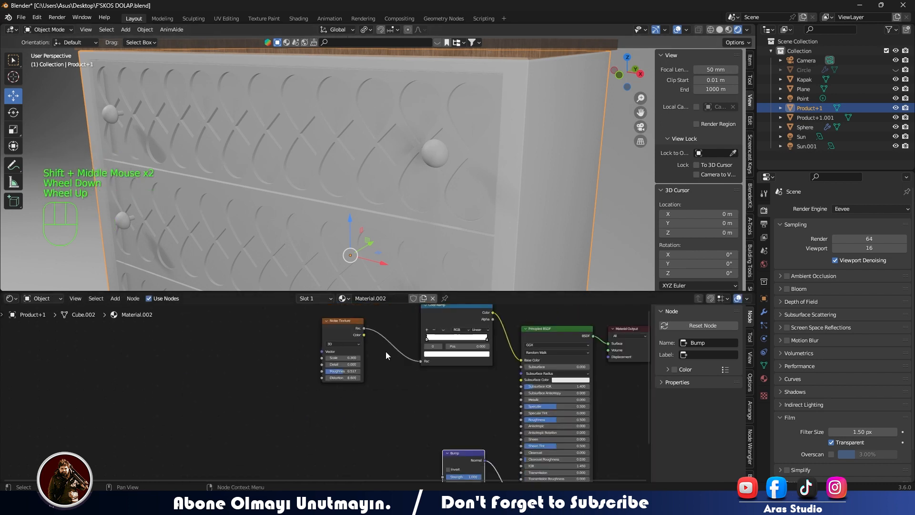
pyautogui.moveTo(364, 328); pyautogui.dragTo(442, 425)
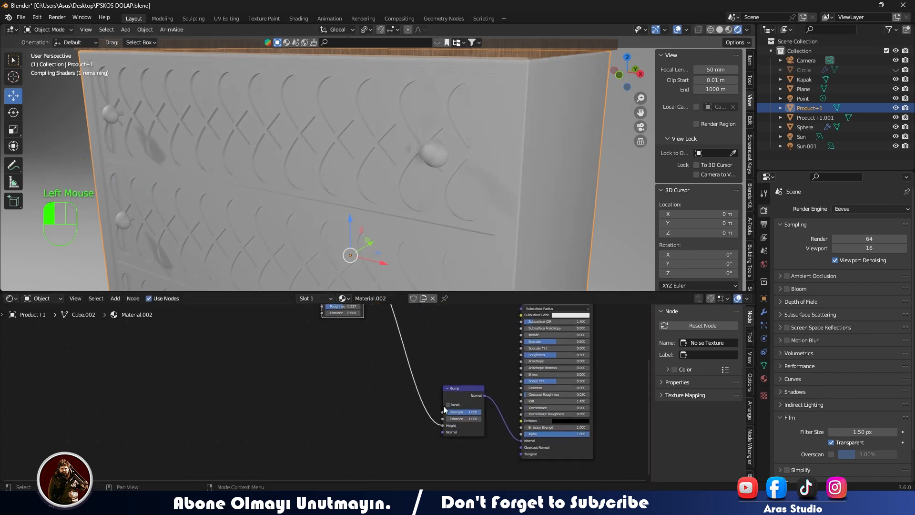
pyautogui.keyDown('shift'); pyautogui.moveTo(454, 199); pyautogui.dragTo(405, 244, button='middle'); pyautogui.keyUp('shift')
pyautogui.scroll(-2, 456, 347)
pyautogui.keyDown('shift'); pyautogui.moveTo(456, 348); pyautogui.dragTo(436, 441, button='middle'); pyautogui.keyUp('shift')
pyautogui.scroll(-1, 434, 435)
pyautogui.scroll(4, 426, 412)
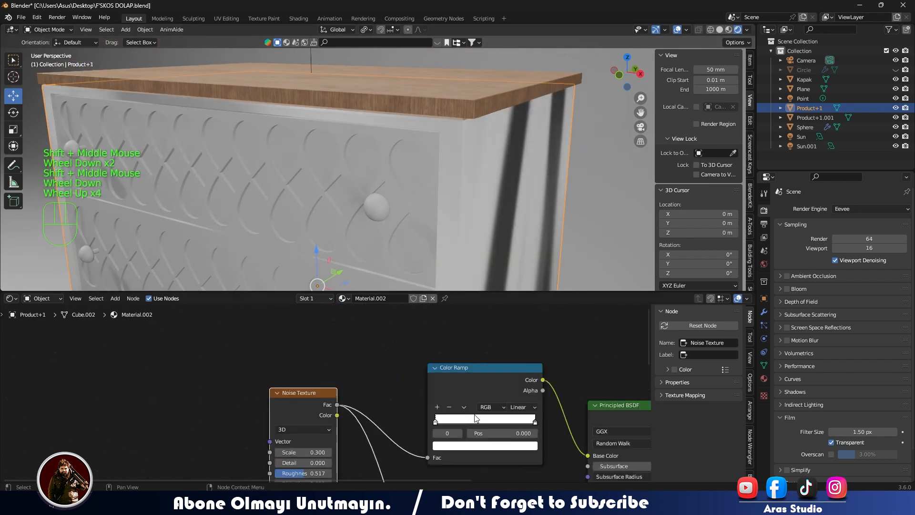
pyautogui.click(534, 423)
pyautogui.click(519, 448)
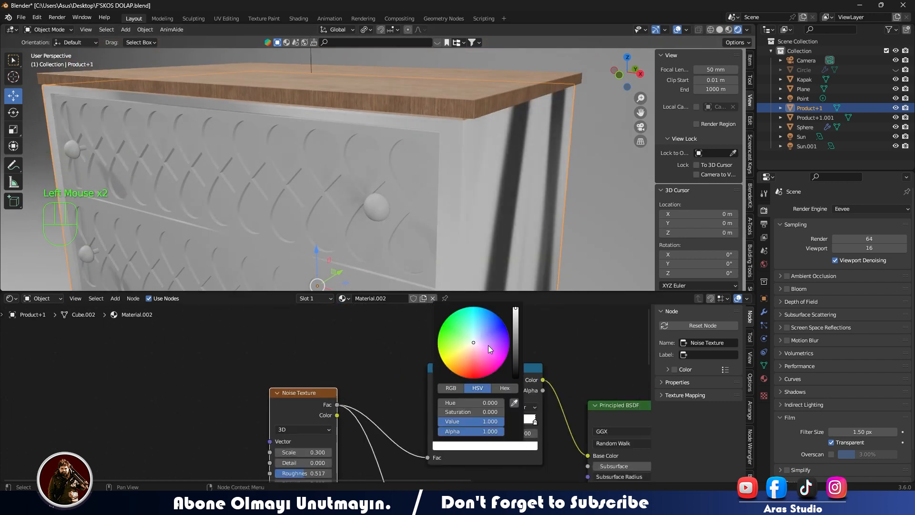
# - Set the Noise Texture's scale to -0.5, roughness to 0.608 and distortion to -24.2
pyautogui.scroll(-3, 488, 344)
pyautogui.keyDown('shift'); pyautogui.moveTo(347, 439); pyautogui.dragTo(353, 383, button='middle'); pyautogui.keyUp('shift')
pyautogui.moveTo(317, 397)
pyautogui.mouseDown()
pyautogui.moveTo(298, 398)
pyautogui.moveTo(329, 408)
pyautogui.moveTo(315, 407)
pyautogui.moveTo(317, 419)
pyautogui.moveTo(301, 397)
pyautogui.mouseUp()
pyautogui.moveTo(308, 428); pyautogui.dragTo(339, 397)
pyautogui.moveTo(310, 398); pyautogui.dragTo(340, 377)
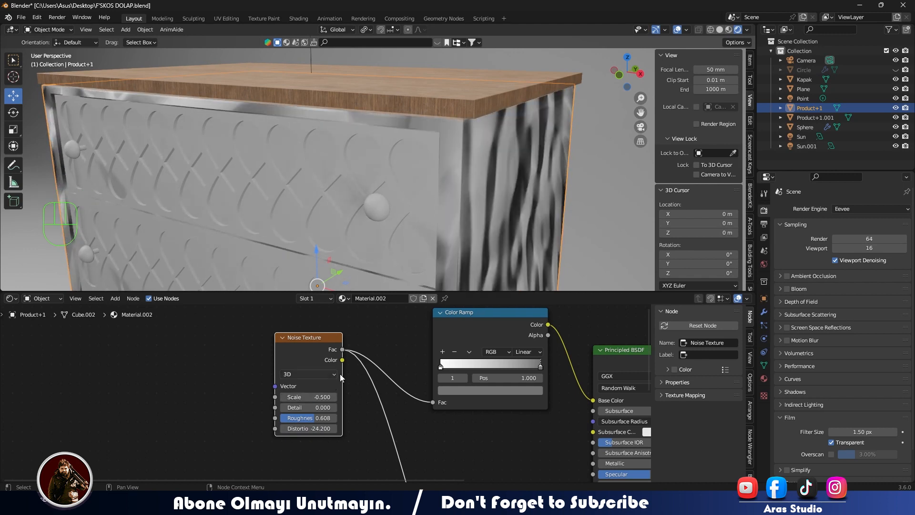
# - Preview the chest body's noise material in Cycles and return the render engine to Eevee
pyautogui.click(871, 209)
pyautogui.click(864, 241)
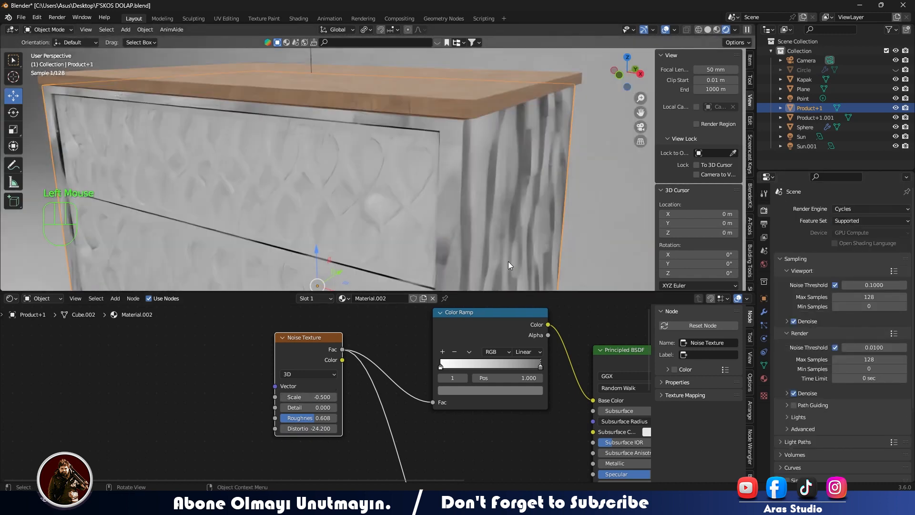
pyautogui.click(866, 207)
pyautogui.click(833, 223)
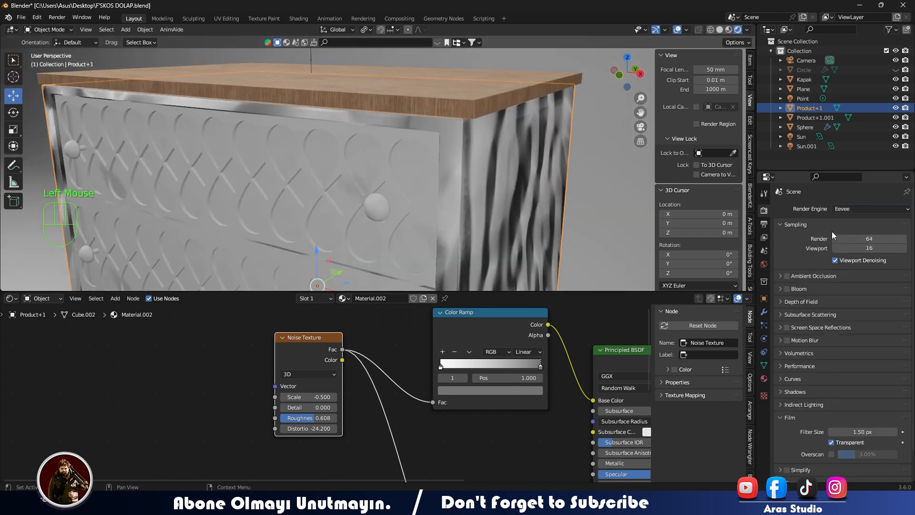
# - Set the Noise Texture's scale to -11.6 and brighten the Color Ramp's end stop to white
pyautogui.moveTo(310, 397); pyautogui.dragTo(288, 397)
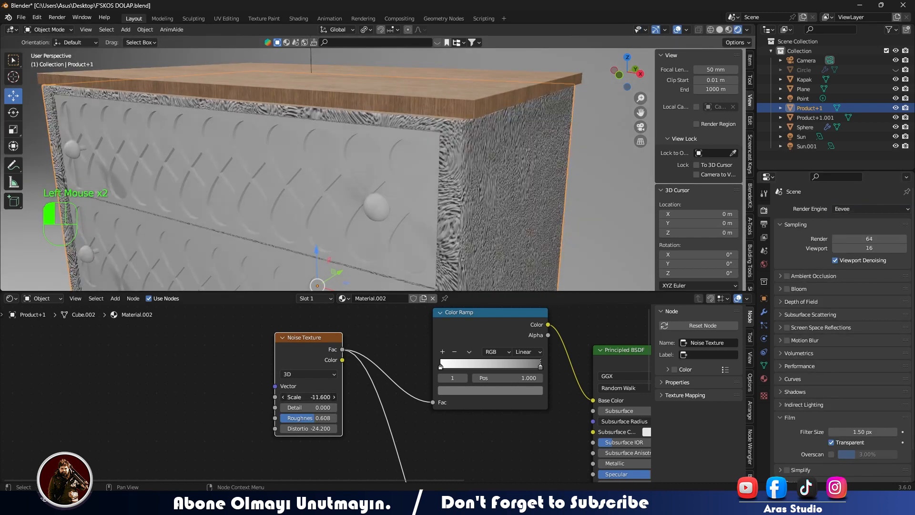
pyautogui.moveTo(533, 366)
pyautogui.mouseDown()
pyautogui.moveTo(477, 365)
pyautogui.moveTo(542, 365)
pyautogui.mouseUp()
pyautogui.click(523, 390)
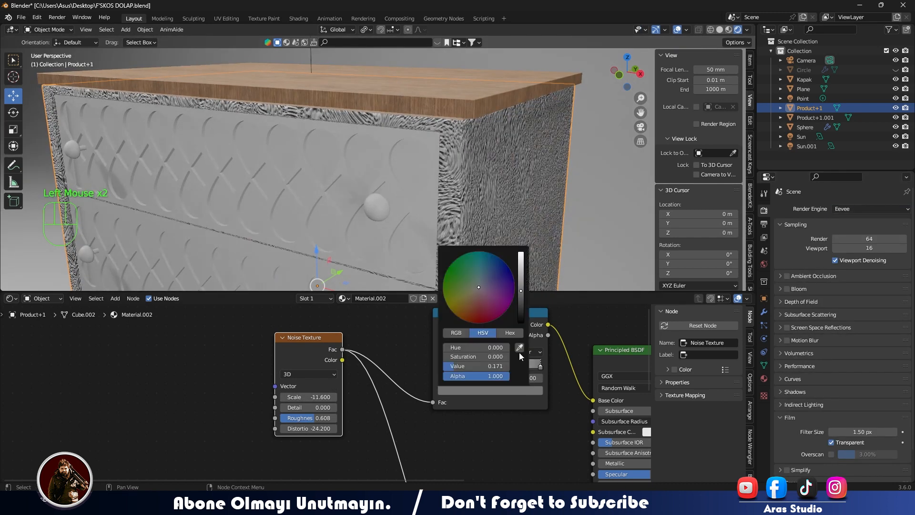
pyautogui.moveTo(521, 309); pyautogui.dragTo(521, 251)
# - Set the Bump node's distance to 0 and its strength to 0.417
pyautogui.keyDown('shift'); pyautogui.moveTo(384, 446); pyautogui.dragTo(376, 403, button='middle'); pyautogui.keyUp('shift')
pyautogui.moveTo(302, 364)
pyautogui.mouseDown()
pyautogui.moveTo(334, 364)
pyautogui.moveTo(298, 375)
pyautogui.moveTo(310, 376)
pyautogui.mouseUp()
pyautogui.scroll(-3, 309, 385)
pyautogui.moveTo(481, 423); pyautogui.dragTo(433, 319, button='middle')
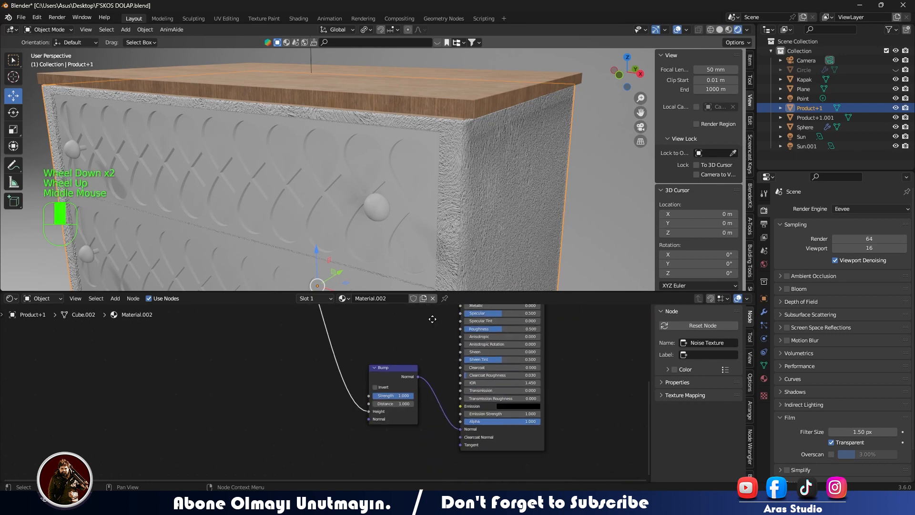
pyautogui.scroll(3, 415, 379)
pyautogui.moveTo(442, 389); pyautogui.dragTo(376, 390)
pyautogui.moveTo(429, 404)
pyautogui.mouseDown()
pyautogui.moveTo(410, 404)
pyautogui.moveTo(459, 391)
pyautogui.moveTo(434, 391)
pyautogui.mouseUp()
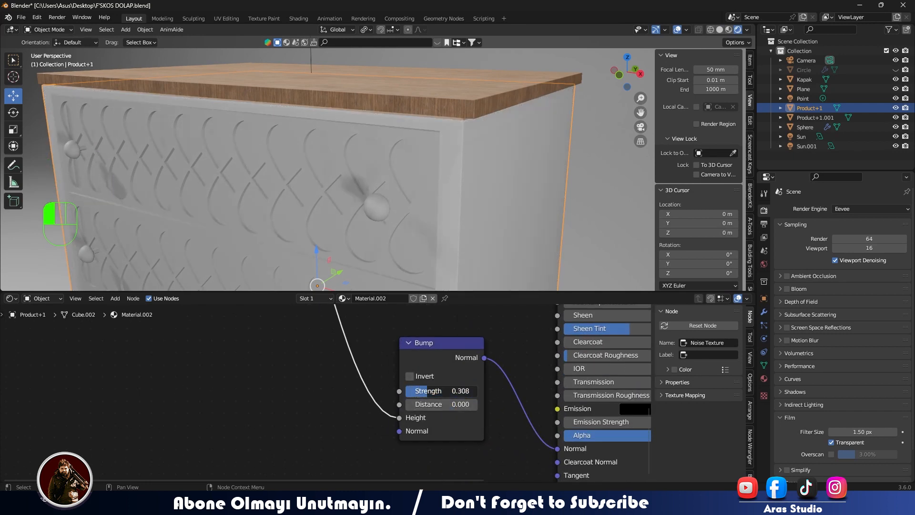
# - Switch the render engine to Cycles and bring the whole chest into view
pyautogui.click(871, 209)
pyautogui.click(846, 241)
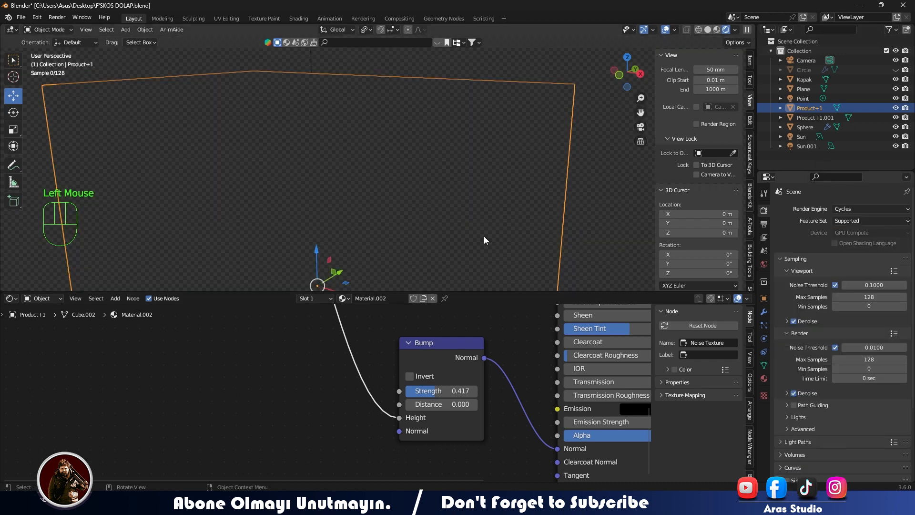
pyautogui.scroll(-3, 481, 209)
pyautogui.scroll(-3, 477, 211)
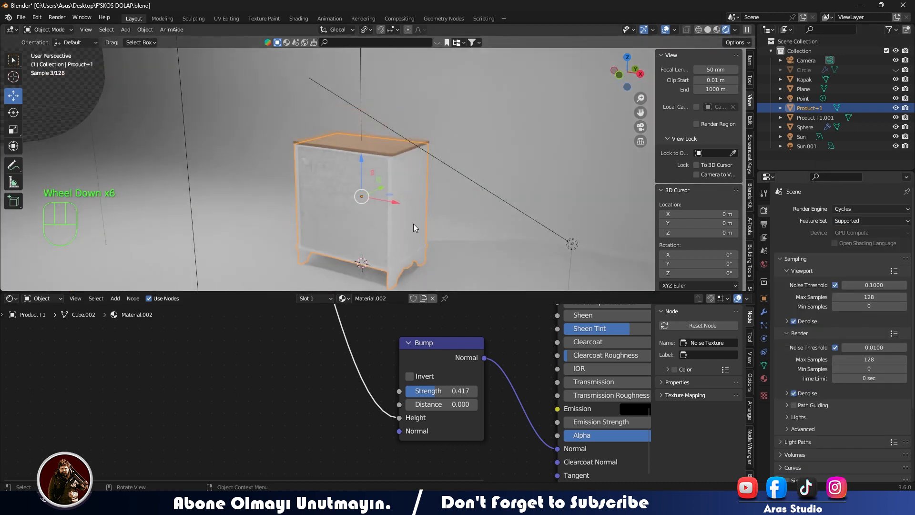
# - Link the chest body's material to the drawer fronts and show the chest through the camera
pyautogui.click(326, 200)
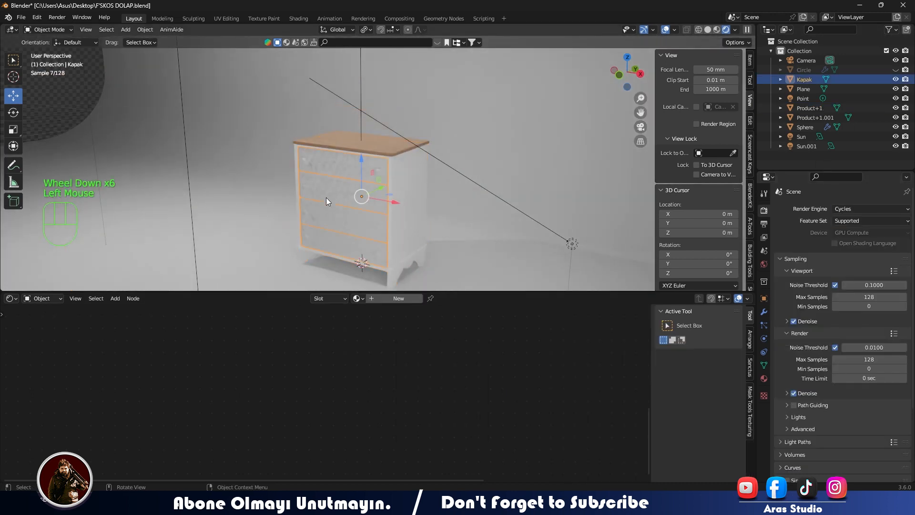
pyautogui.click(409, 212)
pyautogui.keyDown('shift'); pyautogui.click(364, 222); pyautogui.keyUp('shift')
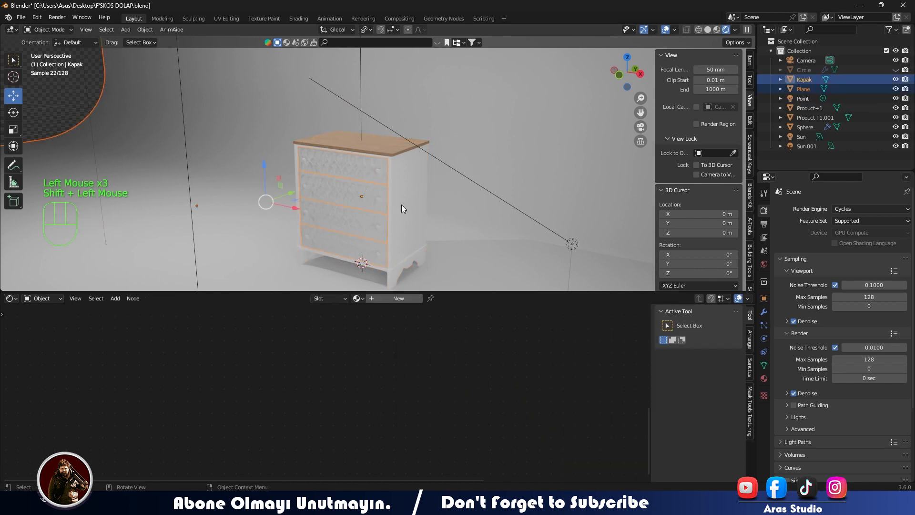
pyautogui.click(401, 205)
pyautogui.moveTo(402, 205); pyautogui.dragTo(390, 192, button='middle')
pyautogui.keyDown('shift'); pyautogui.click(358, 218); pyautogui.keyUp('shift')
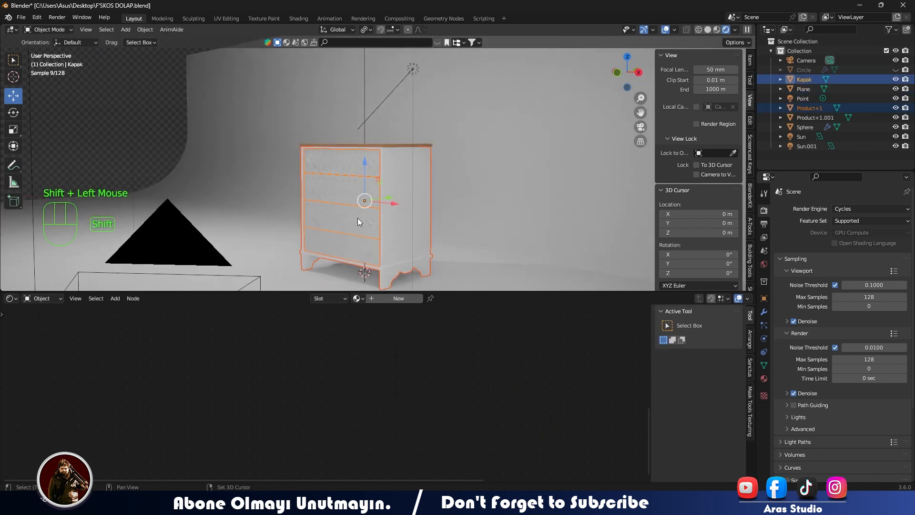
pyautogui.keyDown('shift'); pyautogui.click(412, 212); pyautogui.keyUp('shift')
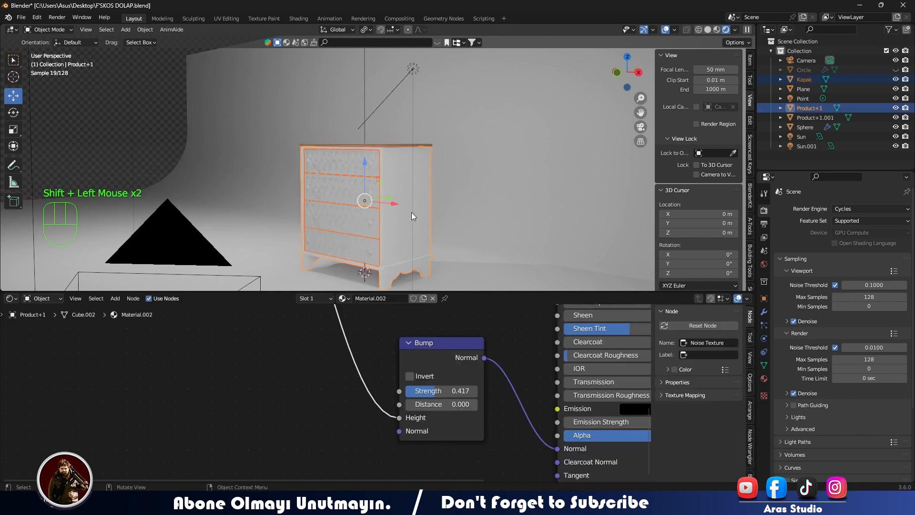
pyautogui.hotkey('shift', 'l')
pyautogui.hotkey('ctrl', 'l')
pyautogui.click(454, 163)
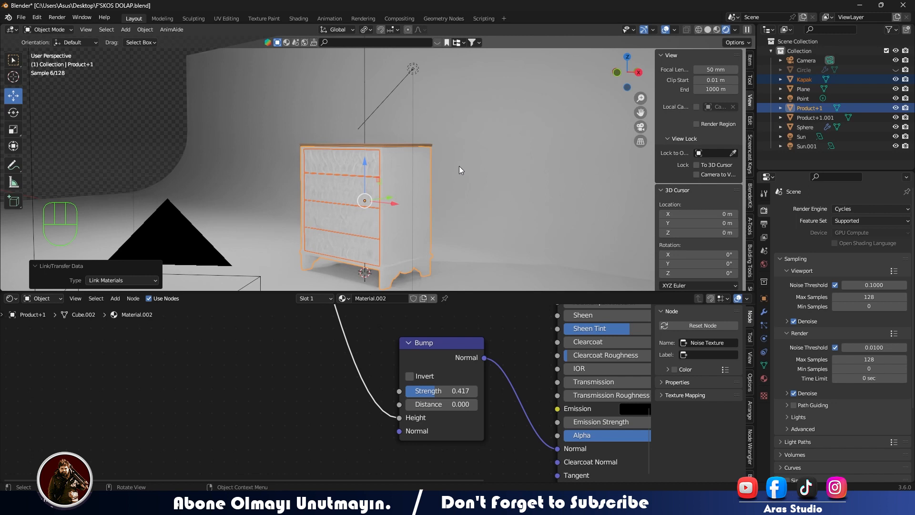
pyautogui.click(424, 192)
pyautogui.press('KP_0')
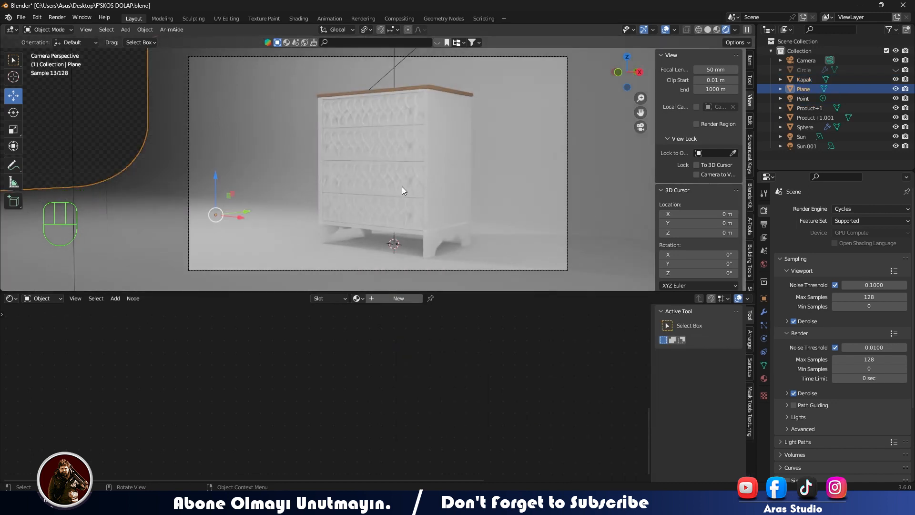
# - Select the drawer knobs and switch the render engine to Eevee
pyautogui.moveTo(416, 148); pyautogui.dragTo(446, 130, button='middle')
pyautogui.scroll(5, 431, 151)
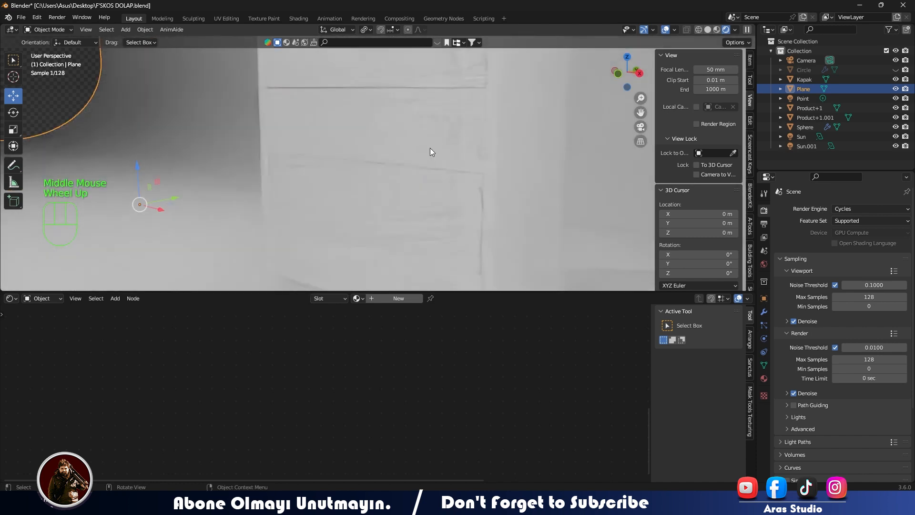
pyautogui.click(454, 136)
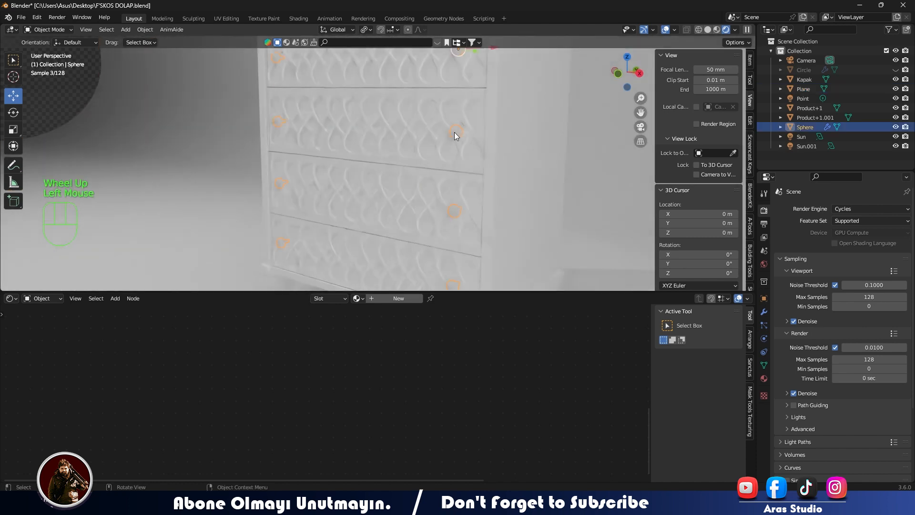
pyautogui.click(843, 210)
pyautogui.click(844, 221)
pyautogui.scroll(-2, 383, 144)
pyautogui.moveTo(351, 126); pyautogui.dragTo(388, 234, button='middle')
pyautogui.scroll(3, 382, 146)
pyautogui.scroll(-2, 377, 160)
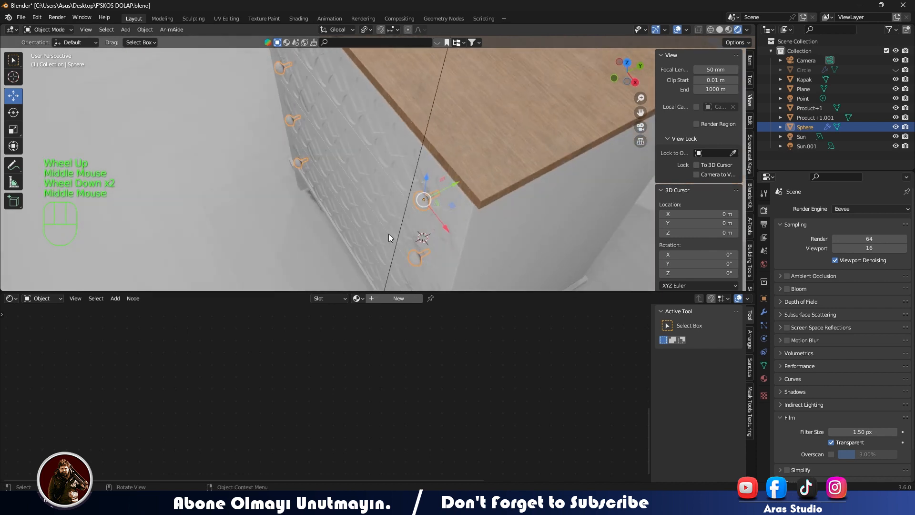
# - Create a new material for the drawer knobs and select its Principled BSDF node
pyautogui.click(382, 300)
pyautogui.scroll(-2, 400, 341)
pyautogui.moveTo(414, 356); pyautogui.dragTo(193, 432, button='middle')
pyautogui.moveTo(251, 327); pyautogui.dragTo(304, 388, button='middle')
pyautogui.click(318, 348)
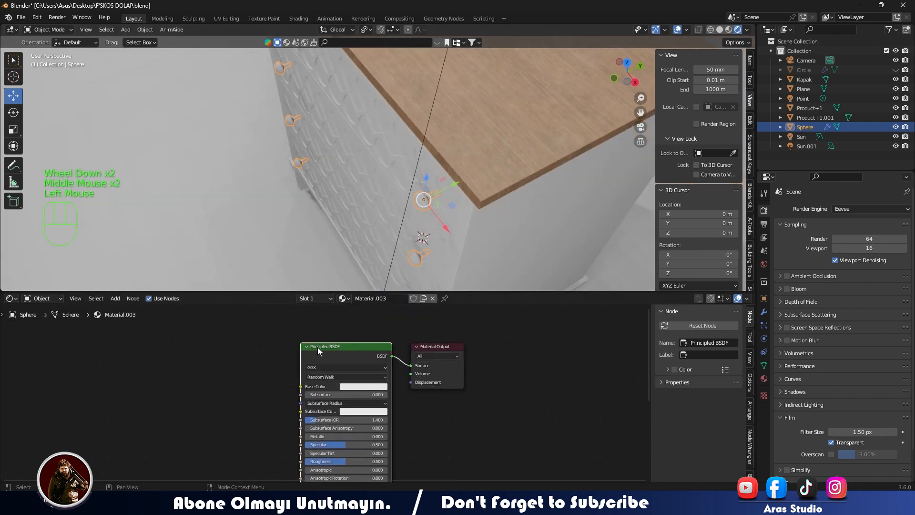
# - Load the Wood047_4K color, displacement, normal and roughness maps into the knob material with Principled Texture Setup
pyautogui.hotkey('ctrl', 'shift', 't')
pyautogui.click(284, 127)
pyautogui.doubleClick(335, 236)
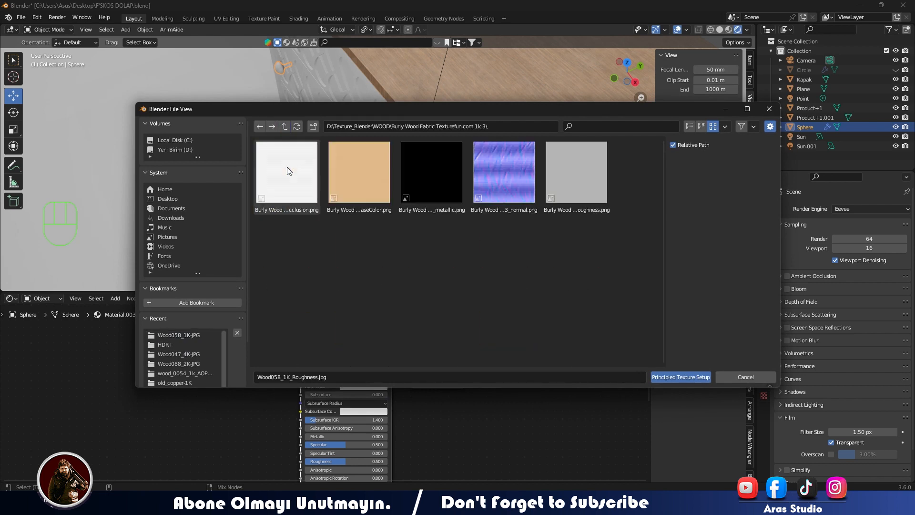
pyautogui.press('BackSpace')
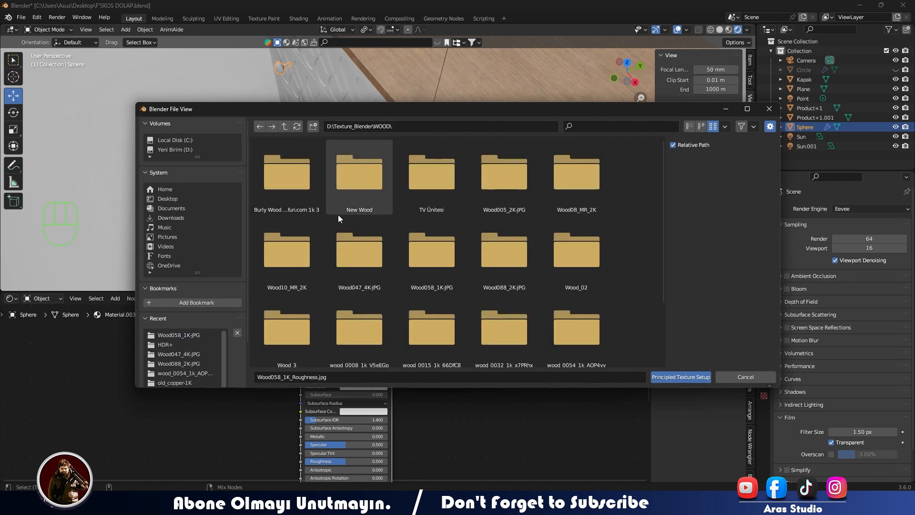
pyautogui.doubleClick(357, 230)
pyautogui.click(299, 180)
pyautogui.keyDown('shift'); pyautogui.click(350, 173); pyautogui.keyUp('shift')
pyautogui.keyDown('shift'); pyautogui.click(560, 175); pyautogui.keyUp('shift')
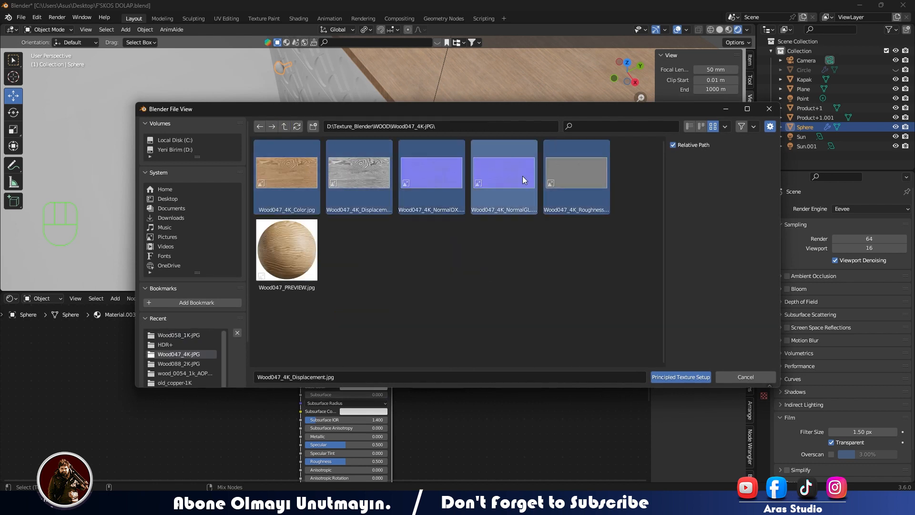
pyautogui.click(687, 377)
# - Connect the Texture Coordinate node's Object output to the Mapping node's Vector input in the knob material
pyautogui.keyDown('shift'); pyautogui.moveTo(101, 388); pyautogui.dragTo(241, 403, button='middle'); pyautogui.keyUp('shift')
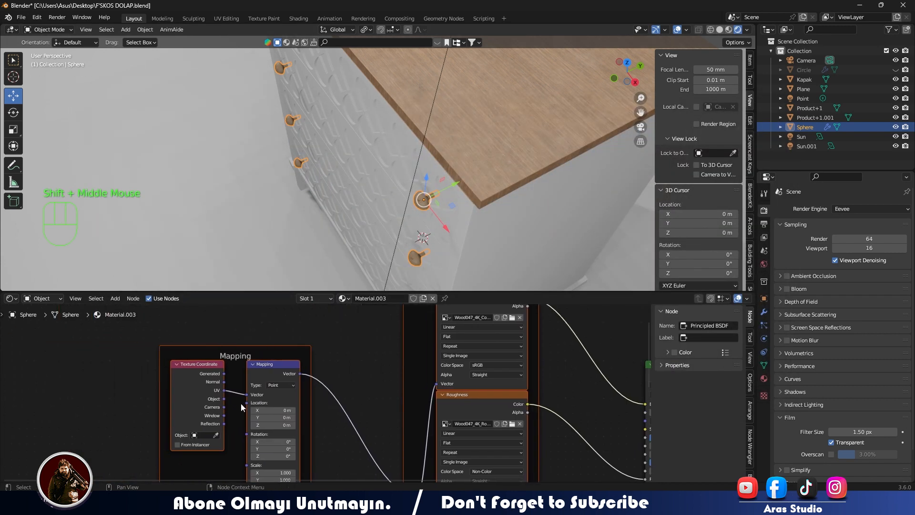
pyautogui.scroll(3, 166, 406)
pyautogui.moveTo(167, 401); pyautogui.dragTo(278, 377)
pyautogui.click(242, 384)
pyautogui.keyDown('shift'); pyautogui.moveTo(420, 248); pyautogui.dragTo(435, 213, button='middle'); pyautogui.keyUp('shift')
pyautogui.scroll(2, 435, 212)
pyautogui.scroll(-1, 406, 205)
# - Try different Texture Coordinate outputs for the Mapping node's Vector input and examine the wood close up on a knob
pyautogui.scroll(1, 359, 193)
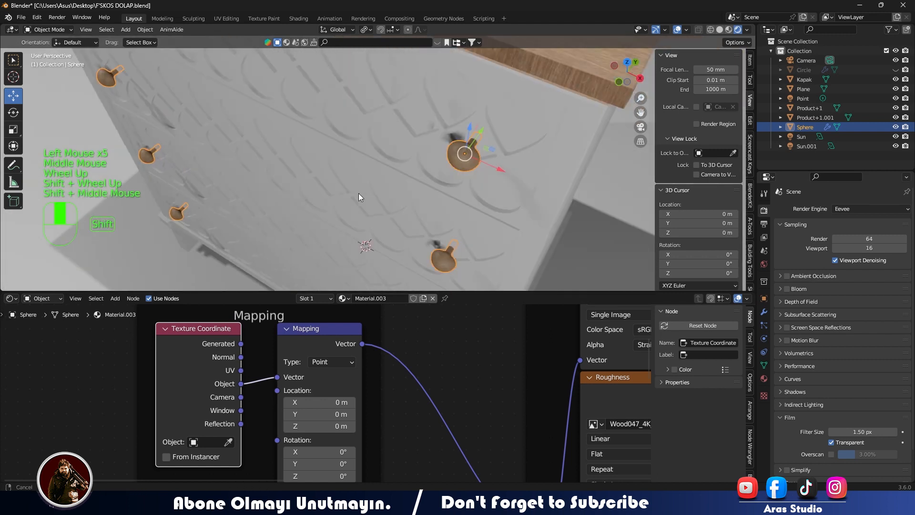
pyautogui.scroll(-1, 347, 188)
pyautogui.moveTo(347, 187); pyautogui.dragTo(352, 226, button='middle')
pyautogui.keyDown('shift'); pyautogui.moveTo(411, 373); pyautogui.dragTo(260, 397, button='middle'); pyautogui.keyUp('shift')
pyautogui.click(243, 372)
pyautogui.click(238, 394)
pyautogui.moveTo(233, 386); pyautogui.dragTo(337, 387)
pyautogui.keyDown('shift'); pyautogui.moveTo(338, 387); pyautogui.dragTo(359, 231, button='middle'); pyautogui.keyUp('shift')
pyautogui.scroll(2, 548, 92)
pyautogui.scroll(-1, 548, 92)
pyautogui.keyDown('shift'); pyautogui.moveTo(549, 92); pyautogui.dragTo(430, 142, button='middle'); pyautogui.keyUp('shift')
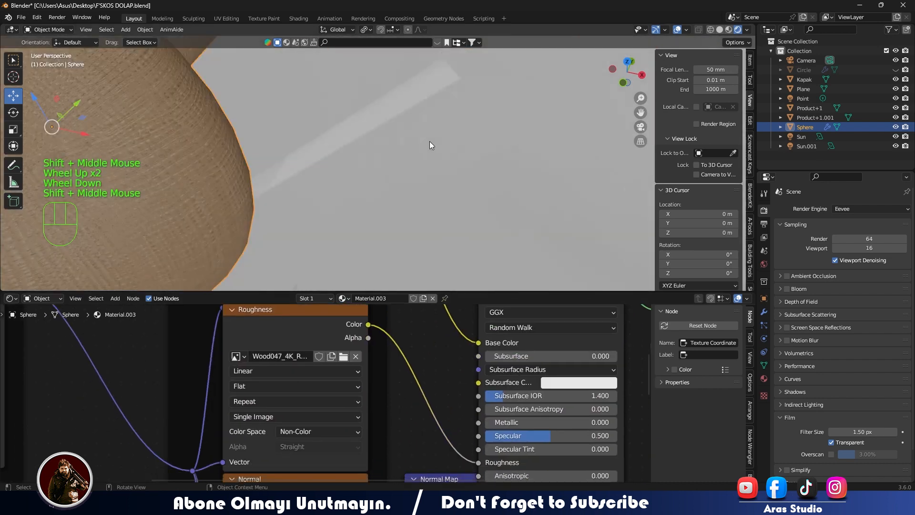
pyautogui.keyDown('shift'); pyautogui.moveTo(106, 229); pyautogui.dragTo(428, 155, button='middle'); pyautogui.keyUp('shift')
# - Set the Mapping node's X, Y and Z scale to 0.1 in the knob material
pyautogui.keyDown('shift'); pyautogui.moveTo(143, 406); pyautogui.dragTo(426, 371, button='middle'); pyautogui.keyUp('shift')
pyautogui.moveTo(231, 397); pyautogui.dragTo(231, 424)
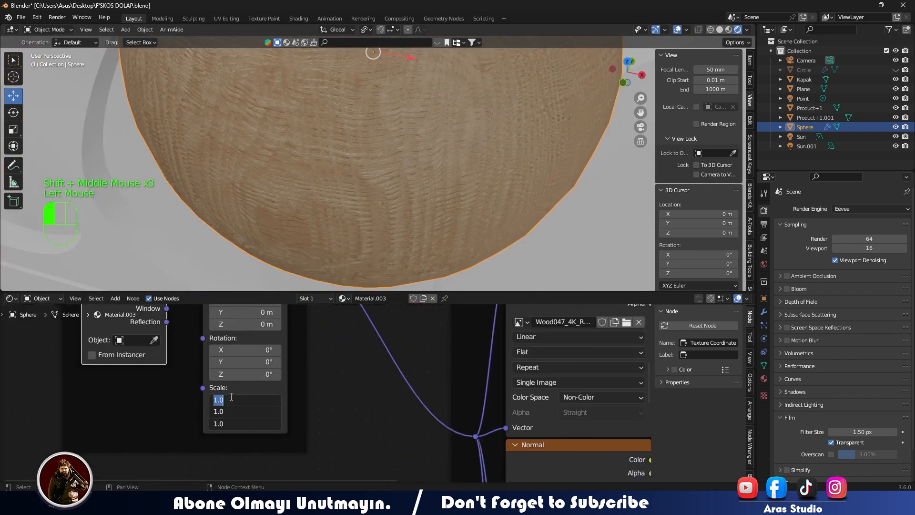
pyautogui.write('.2')
pyautogui.press('Return')
pyautogui.click(231, 397)
pyautogui.write('5')
pyautogui.press('Return')
pyautogui.click(233, 396)
pyautogui.press('Return')
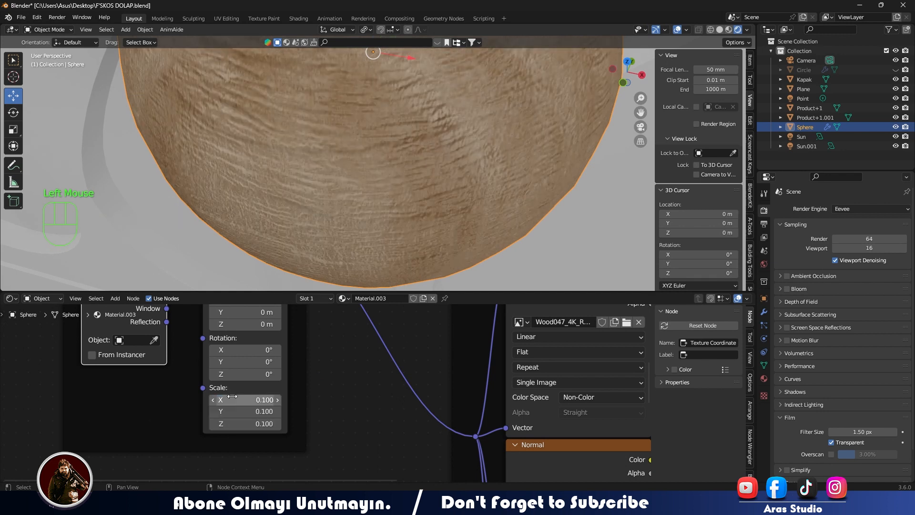
# - Clear attention from the knobs and show the finished chest of drawers through the camera
pyautogui.scroll(-17, 310, 214)
pyautogui.click(473, 167)
pyautogui.scroll(-1, 443, 180)
pyautogui.scroll(1, 437, 184)
pyautogui.scroll(-2, 428, 188)
pyautogui.moveTo(428, 188); pyautogui.dragTo(397, 162, button='middle')
pyautogui.scroll(-5, 417, 173)
pyautogui.press('KP_0')
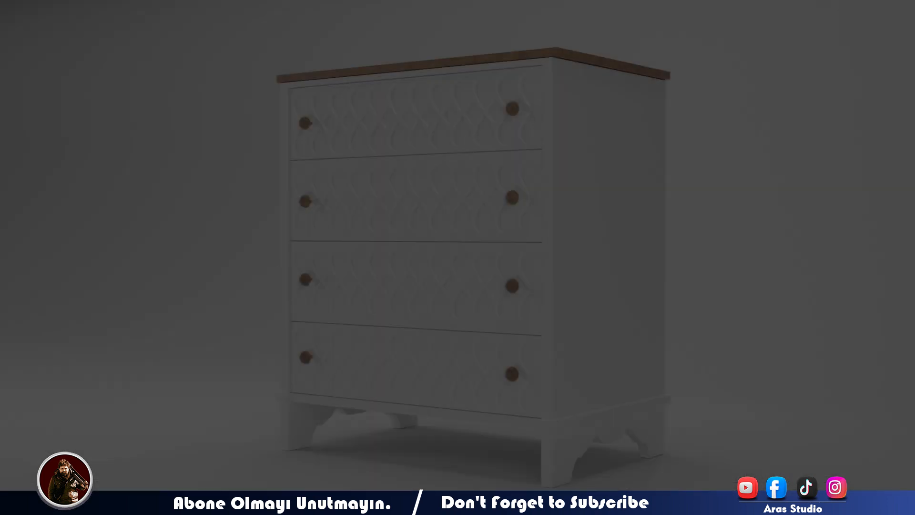